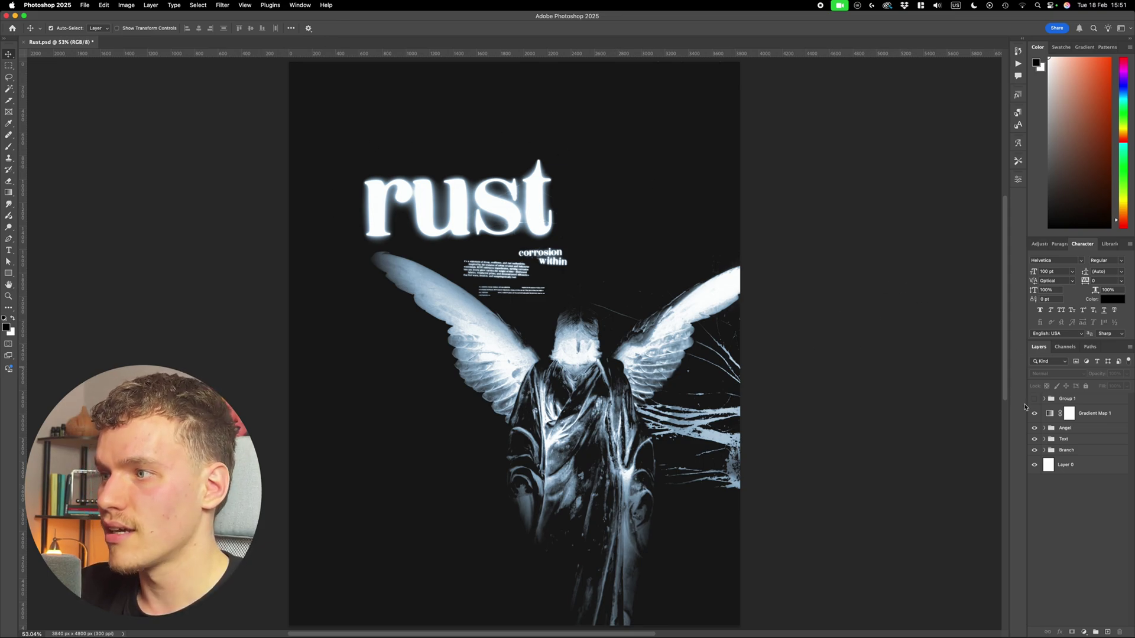
Show the Group 1 textures and examine the burnt, torn-paper effect across the whole poster
left_click(1034, 399)
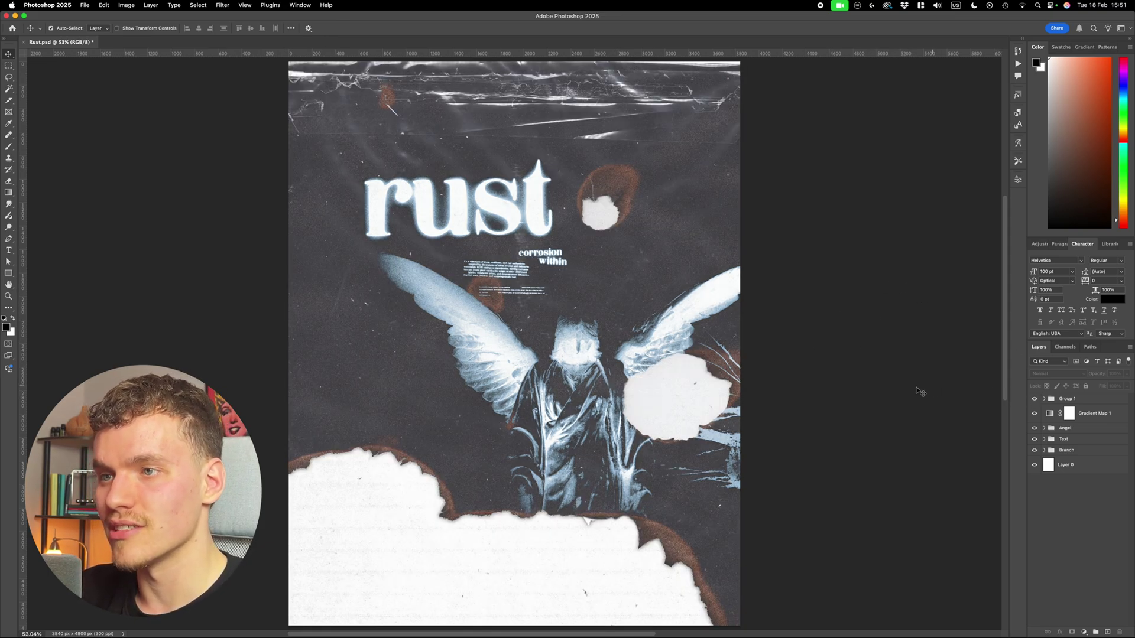
scroll(837, 383, "down", 2)
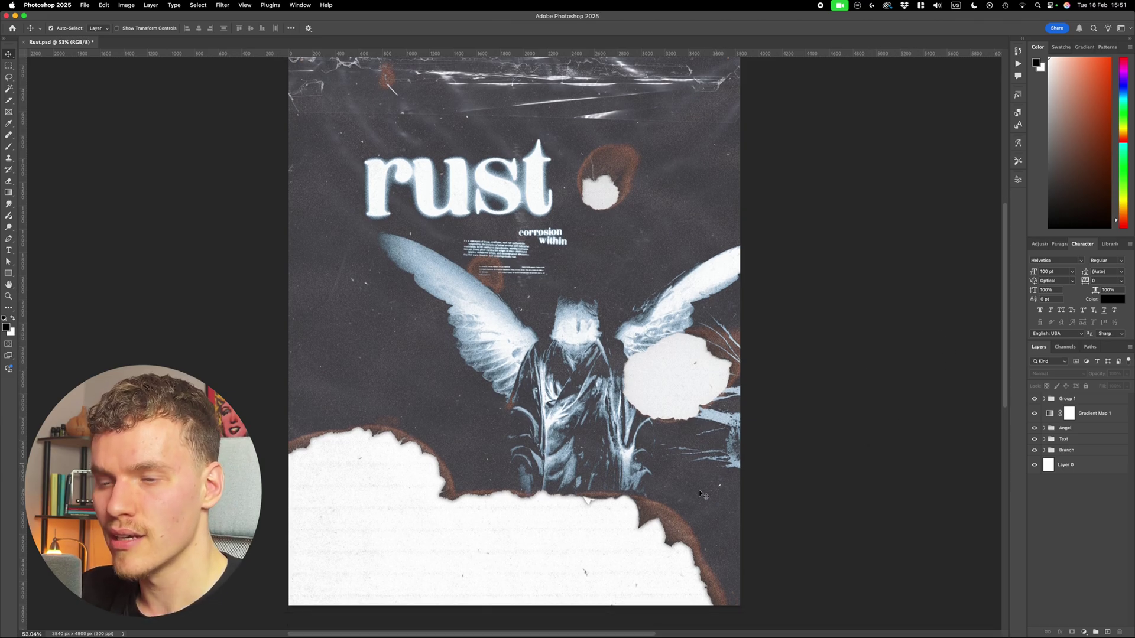
scroll(685, 569, "up", 5)
scroll(692, 567, "left", 3)
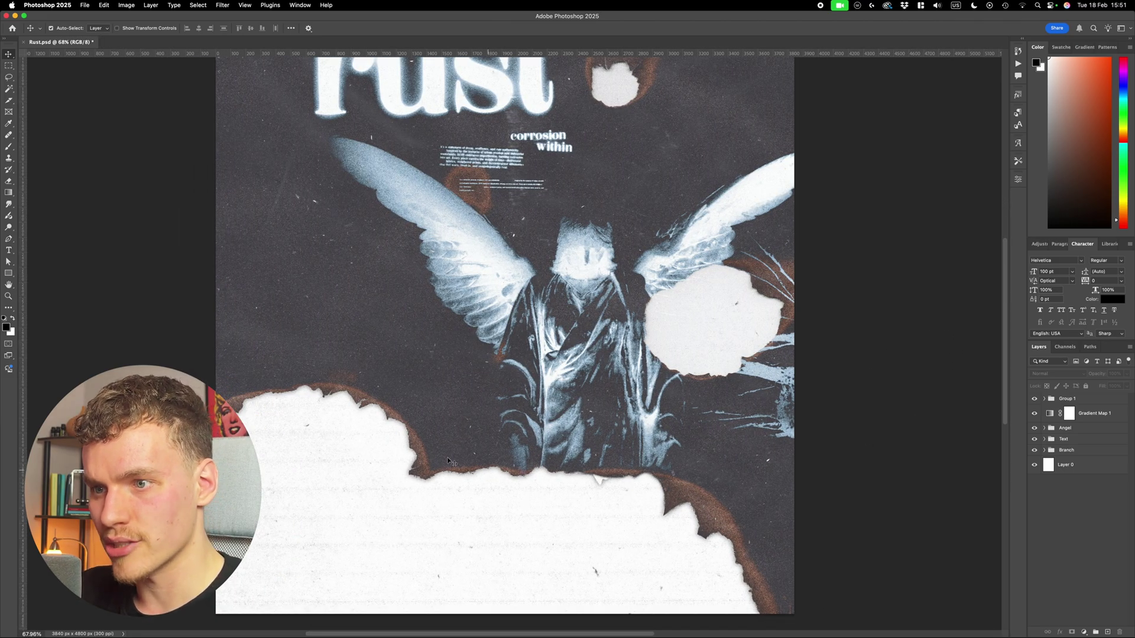
scroll(400, 498, "up", 6)
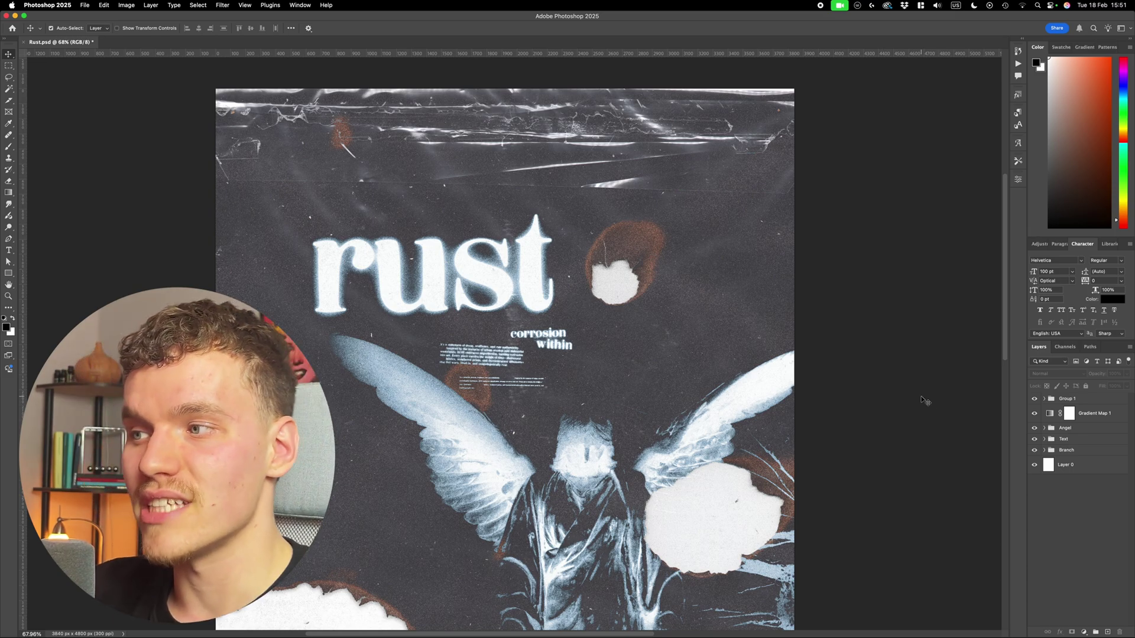
Delete the Group 1 texture group so the poster is left without any burn textures
left_click(1035, 399)
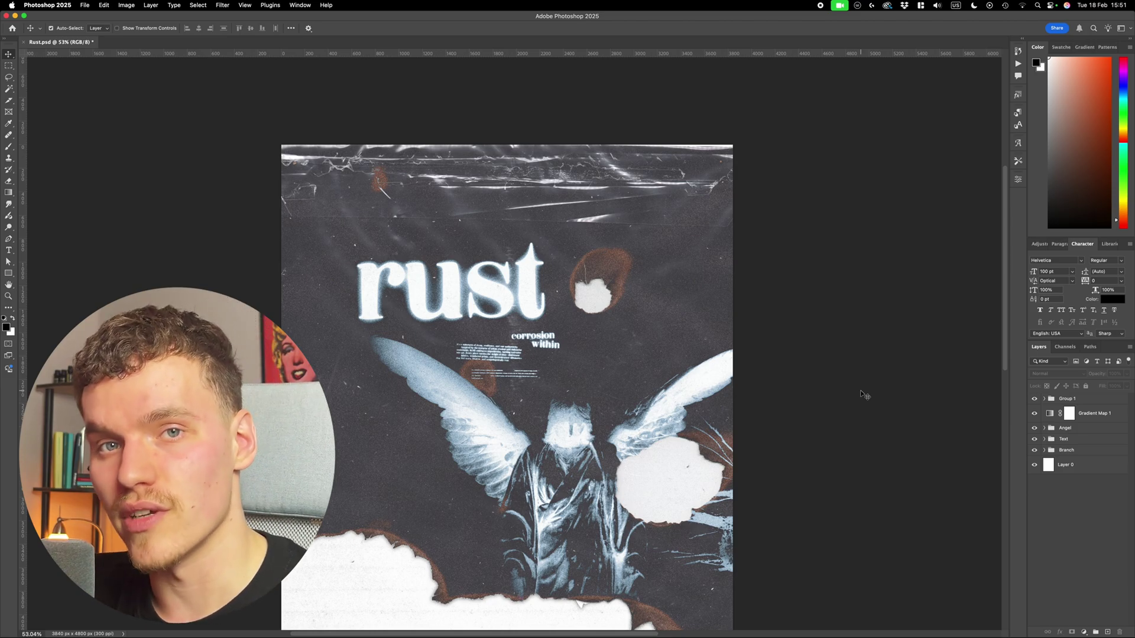
left_click(1066, 399)
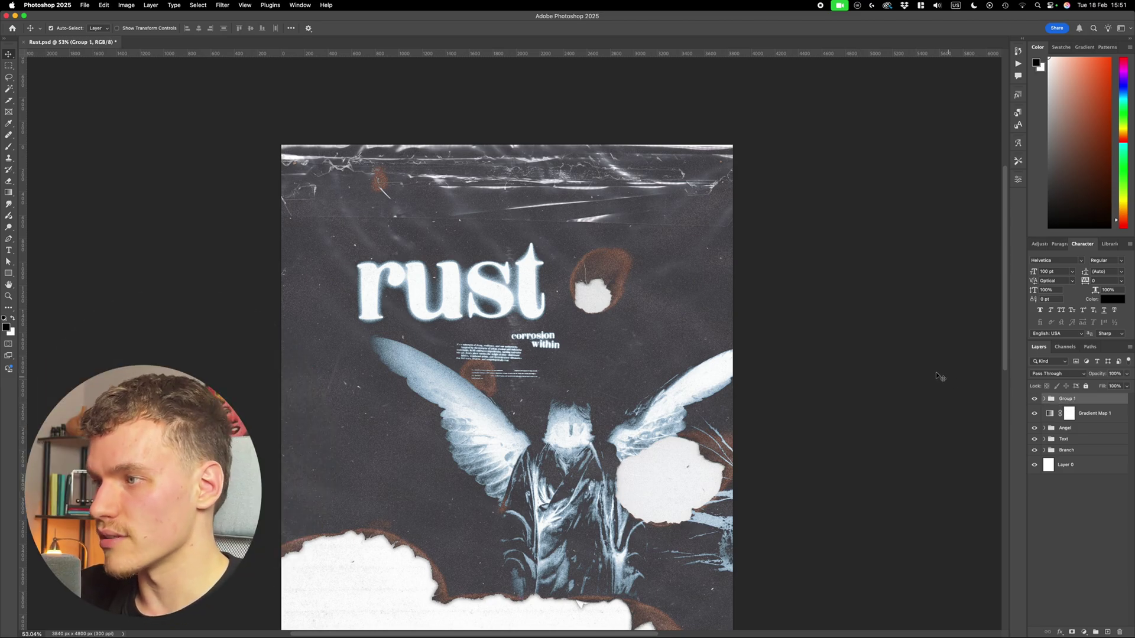
scroll(936, 376, "down", 1)
key("Delete")
scroll(936, 376, "down", 2)
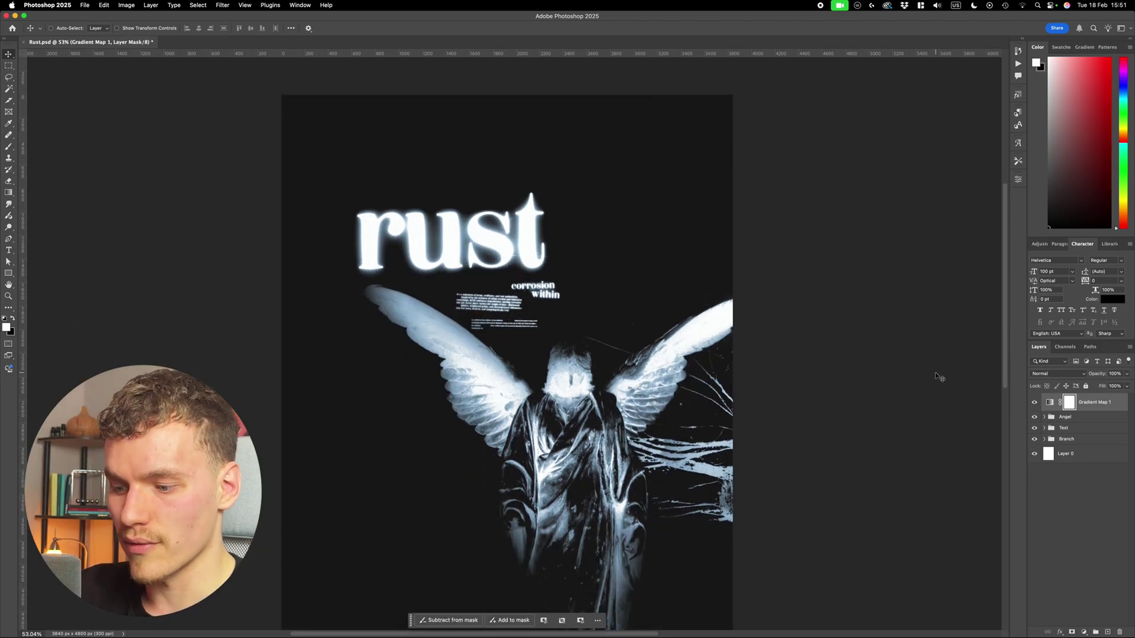
Place the Burn 1 image above Gradient Map 1, rotate it 180° and scale it to cover the whole poster
key("super+l")
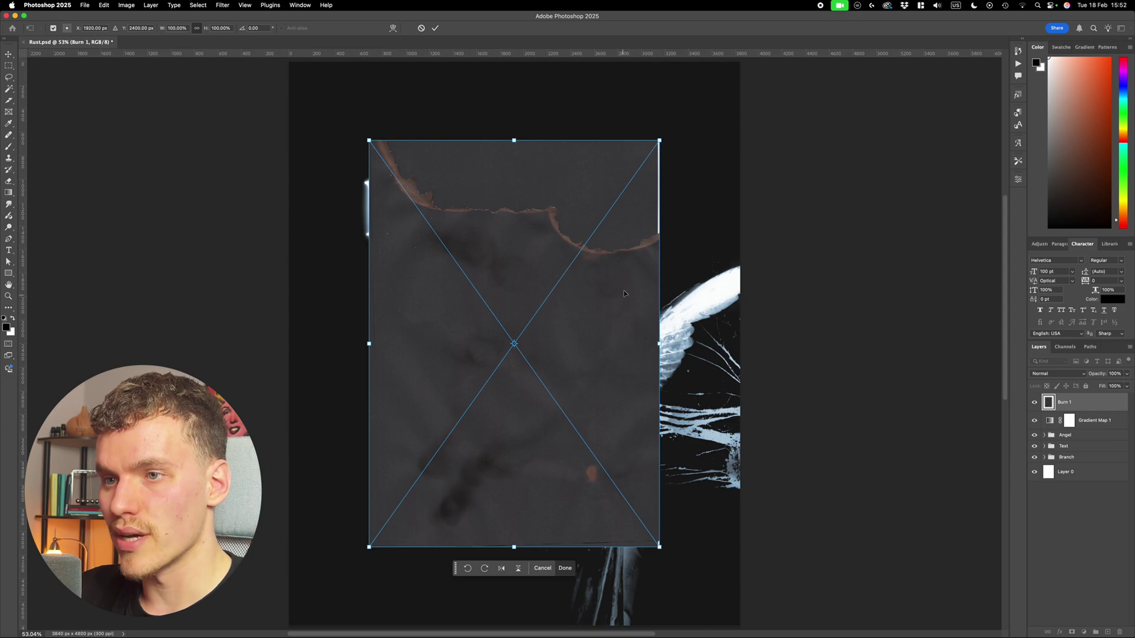
scroll(636, 291, "down", 3)
mouse_move(665, 237)
left_mouse_down()
mouse_move(504, 195)
mouse_move(299, 306)
mouse_move(320, 340)
left_mouse_up()
mouse_move(652, 332)
left_mouse_down()
mouse_move(724, 335)
mouse_move(690, 360)
mouse_move(725, 340)
left_mouse_up()
key("Return")
key("super+t")
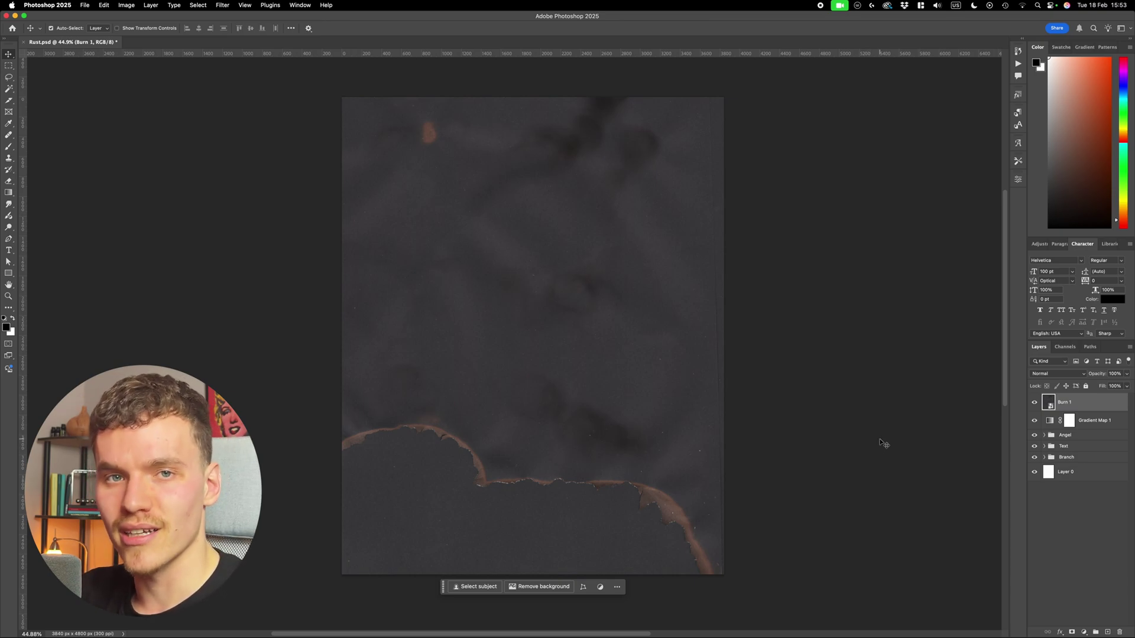
Set the Burn 1 layer's blend mode to Lighten and check how it blends with the poster
left_click(1061, 375)
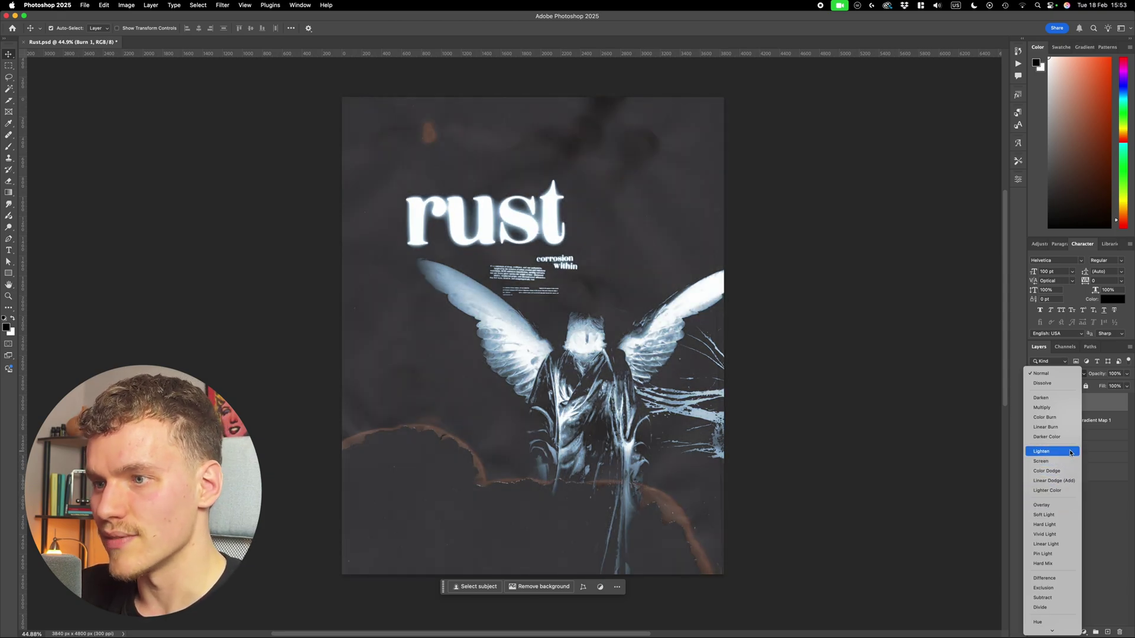
left_click(1072, 454)
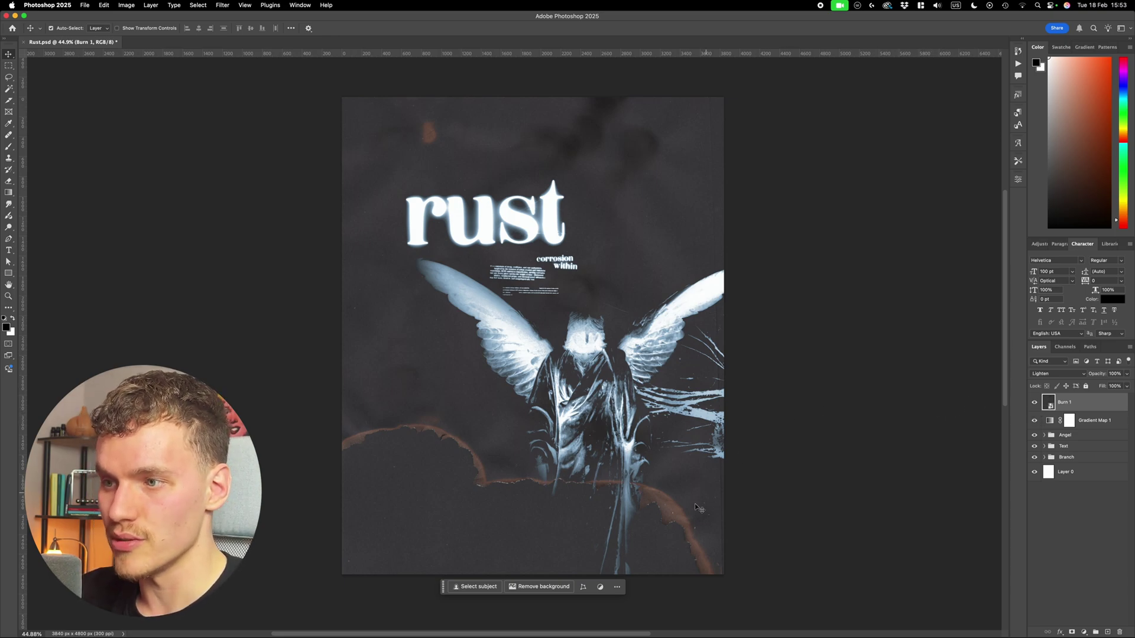
scroll(701, 569, "up", 2)
scroll(700, 568, "up", 2)
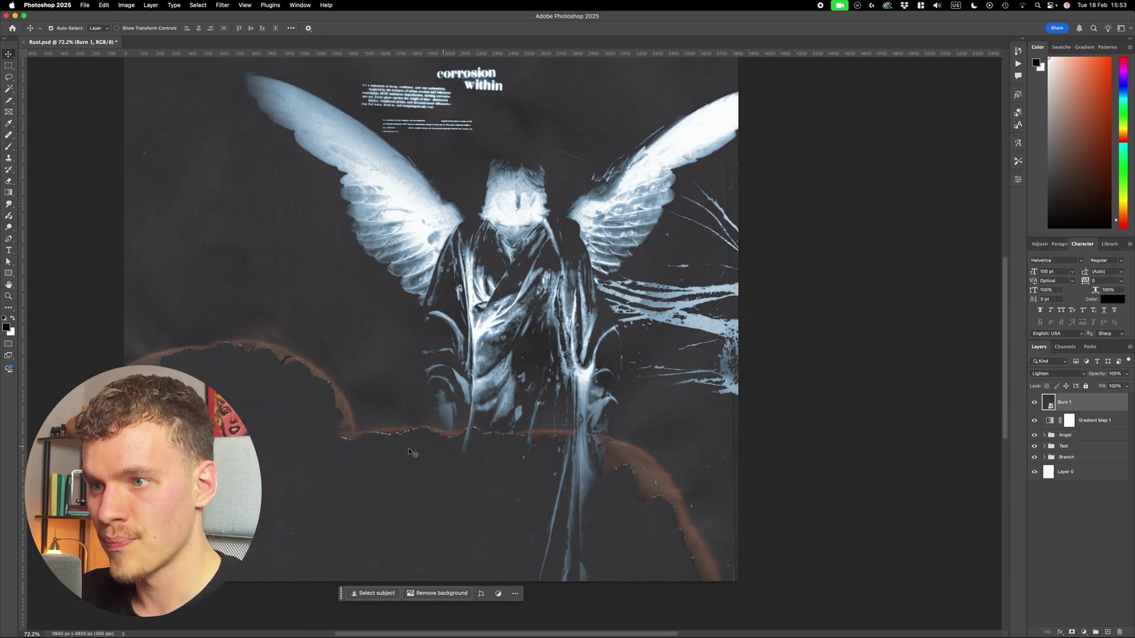
scroll(630, 431, "down", 4)
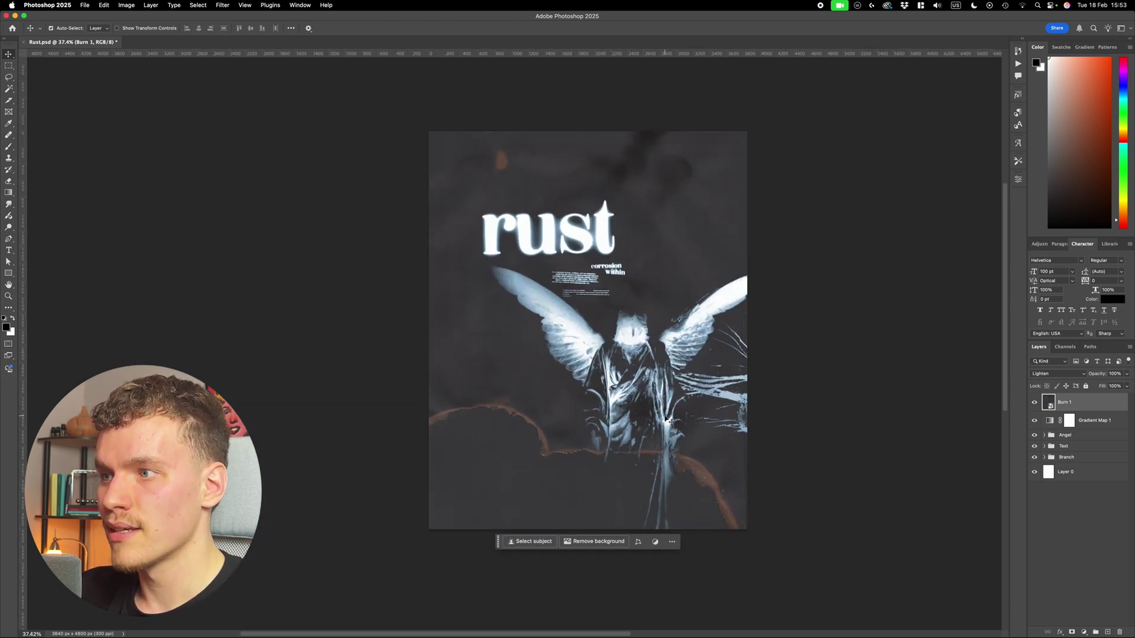
scroll(729, 459, "up", 2)
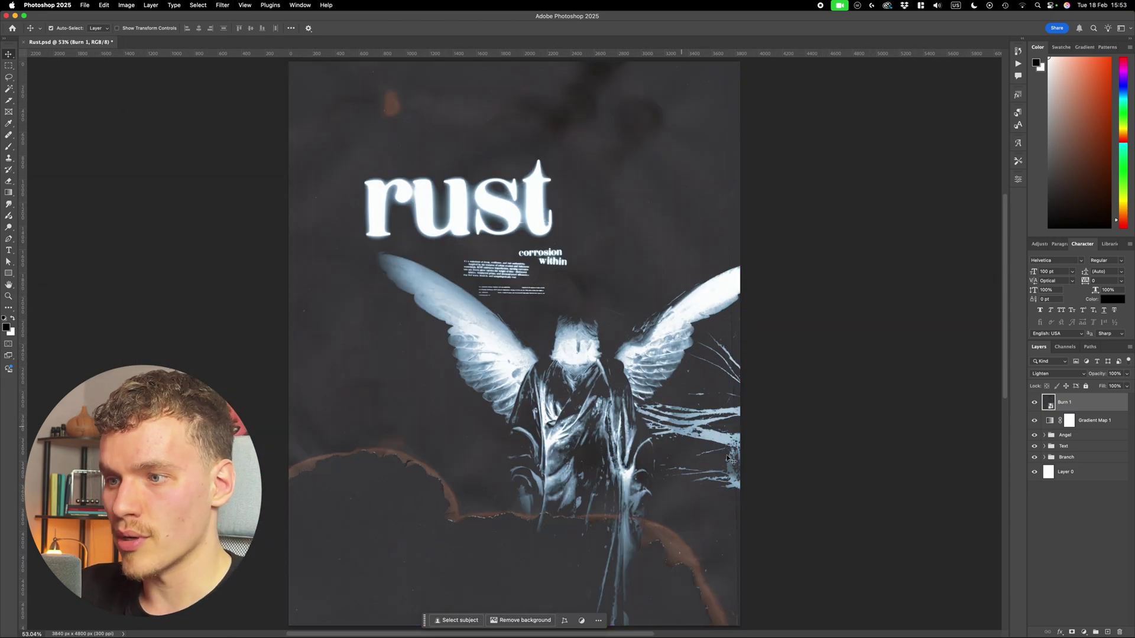
Hide the contextual task bar and fit the poster in view
left_click(599, 621)
left_click(627, 590)
scroll(671, 469, "down", 1)
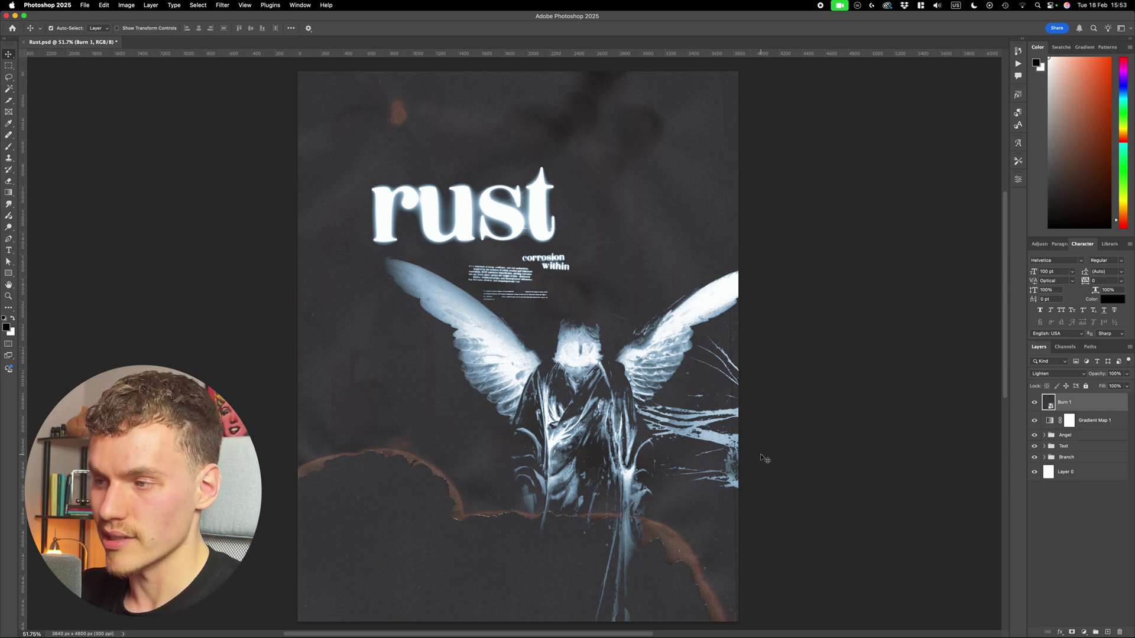
Apply Levels to the Burn 1 layer with the black input at 29 and the midtones at 1.42
key("super+l")
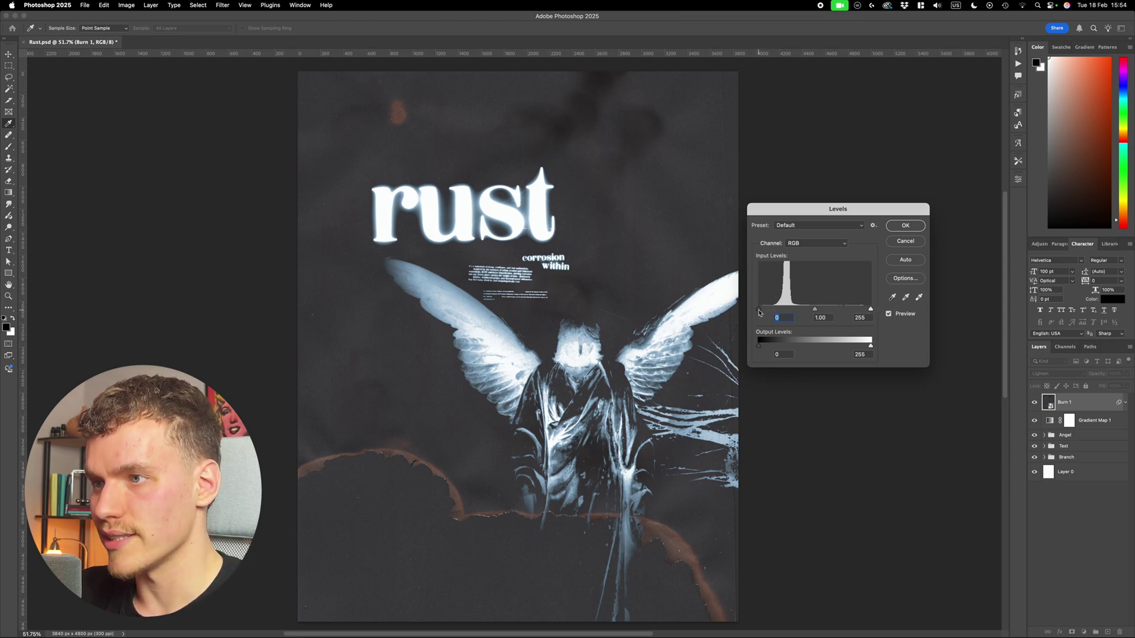
mouse_move(760, 312)
left_mouse_down()
mouse_move(781, 311)
mouse_move(767, 312)
left_mouse_up()
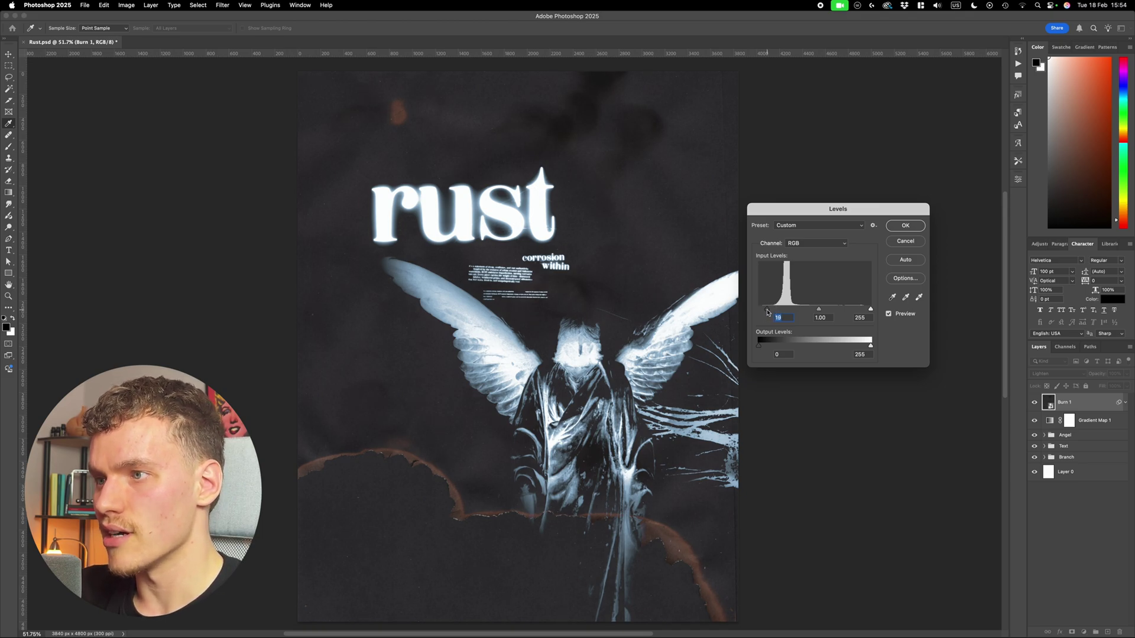
left_click_drag(820, 311, 774, 312)
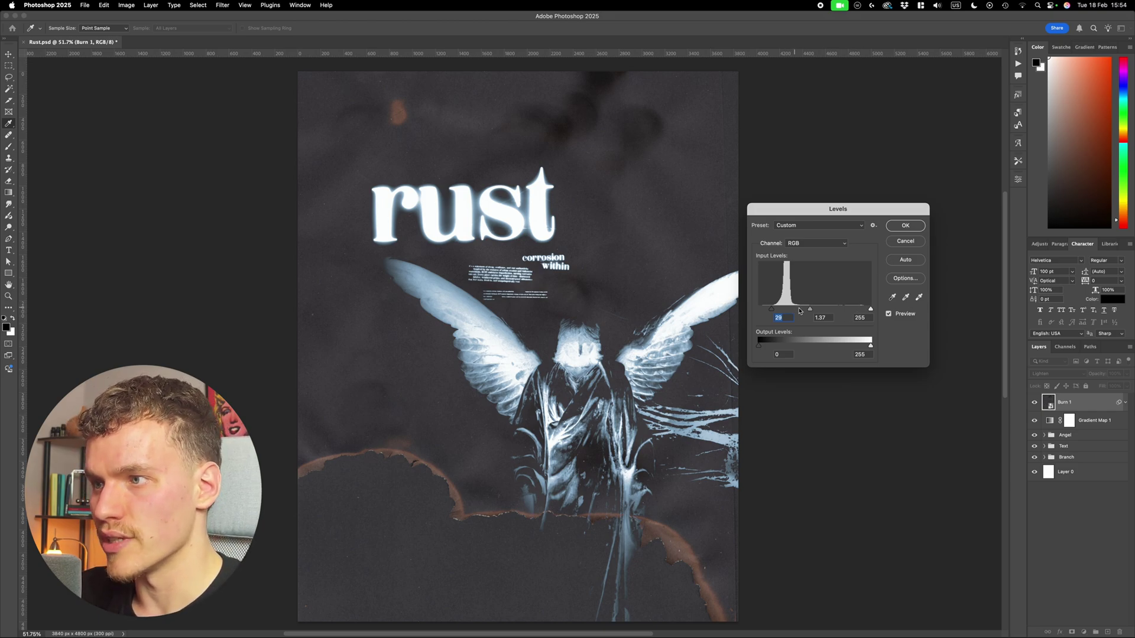
left_click_drag(810, 310, 809, 313)
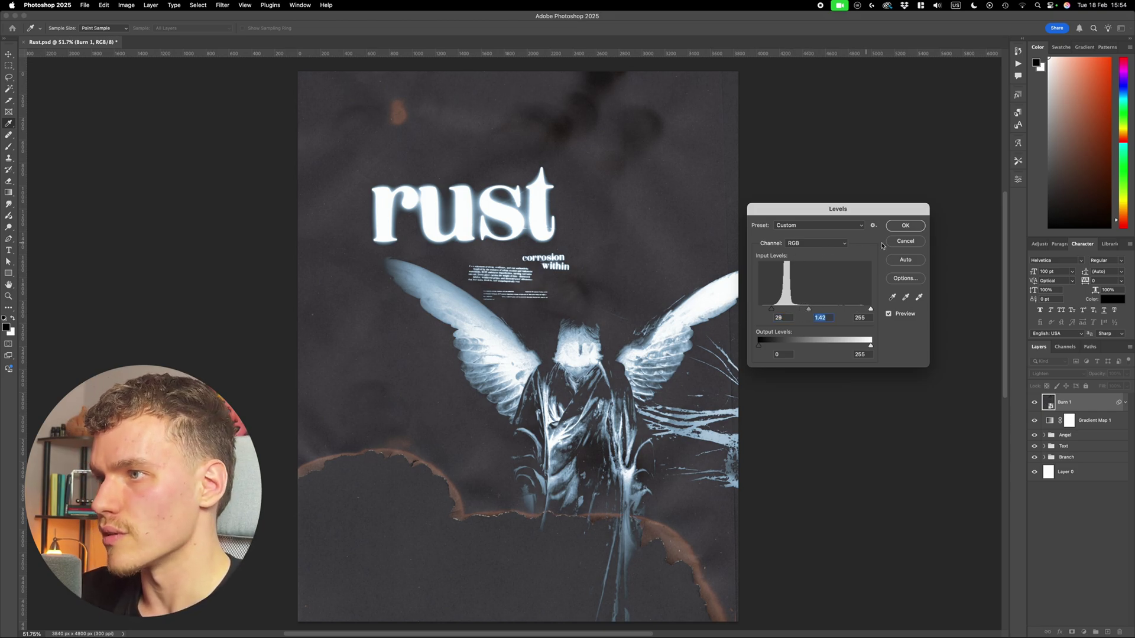
left_click(904, 225)
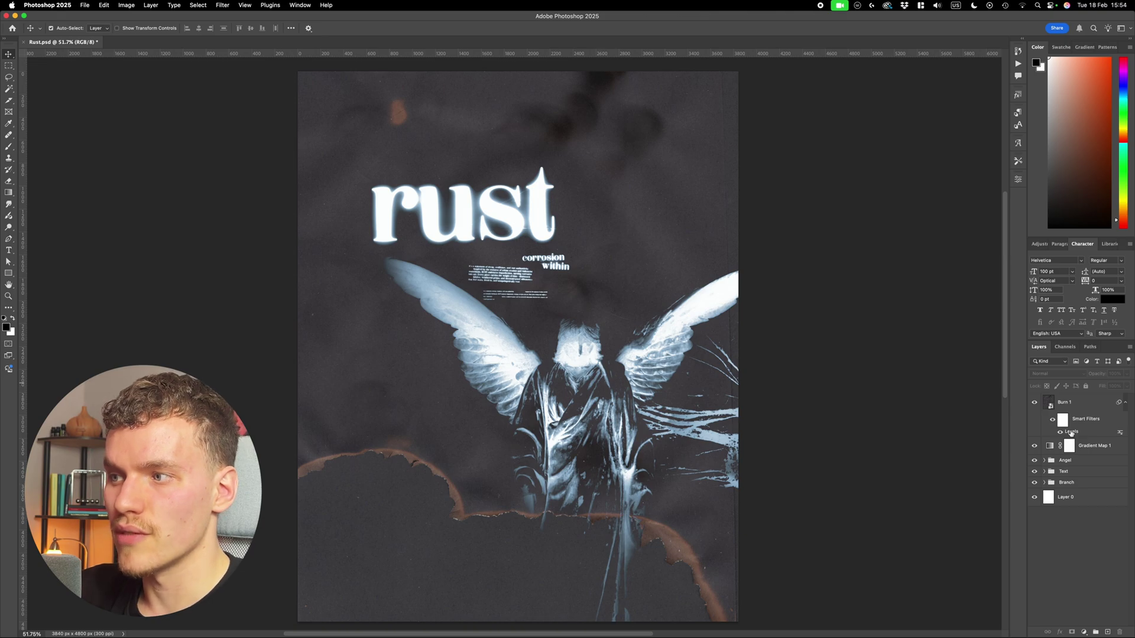
Review the Levels smart filter settings on Burn 1 and examine the burnt paper edge up close
double_click(1072, 432)
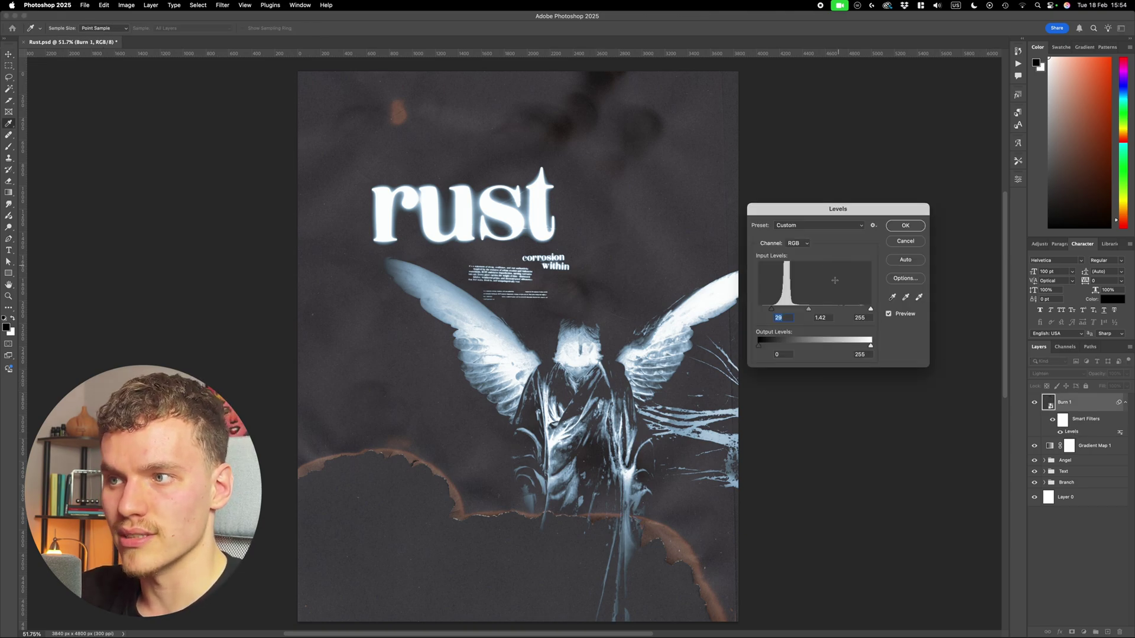
left_click(913, 226)
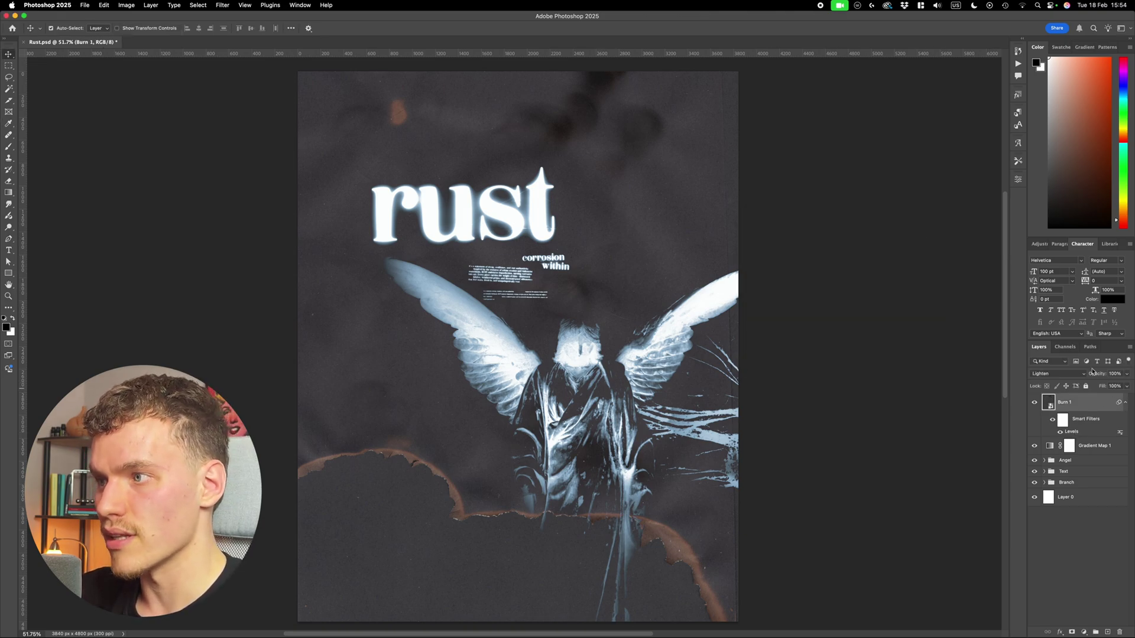
left_click(946, 399)
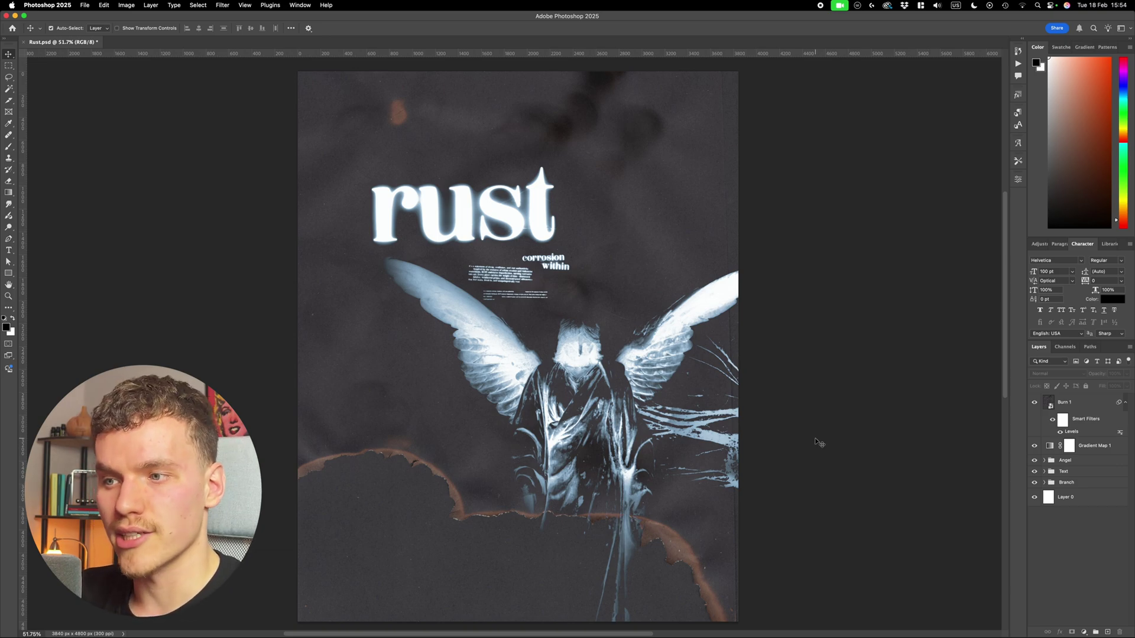
scroll(656, 513, "up", 5)
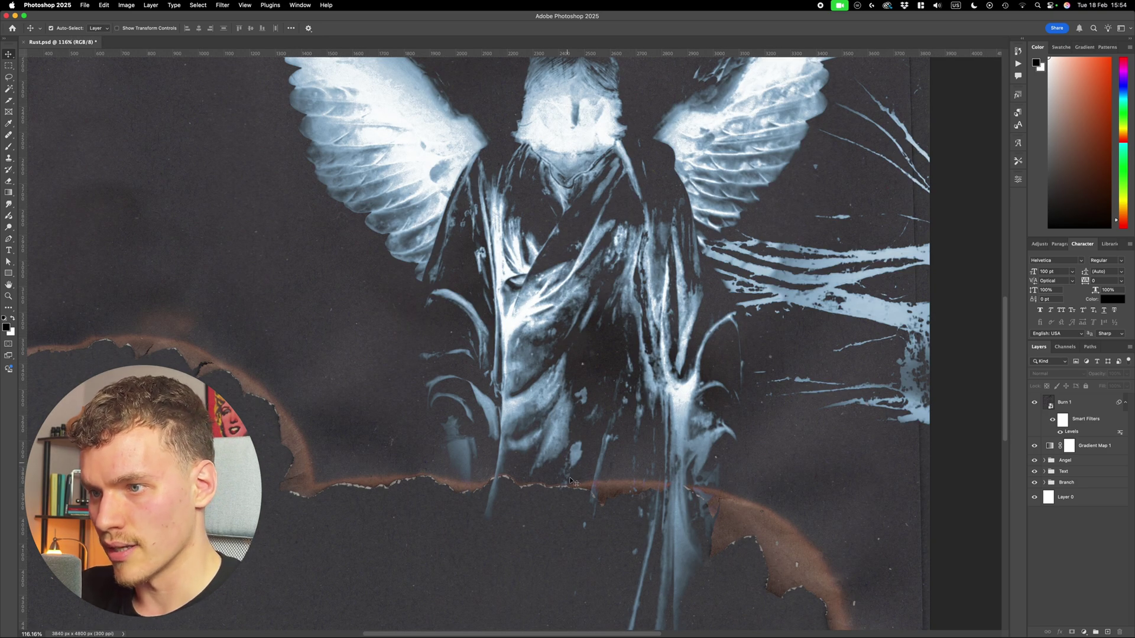
scroll(571, 482, "down", 3)
scroll(726, 486, "up", 2)
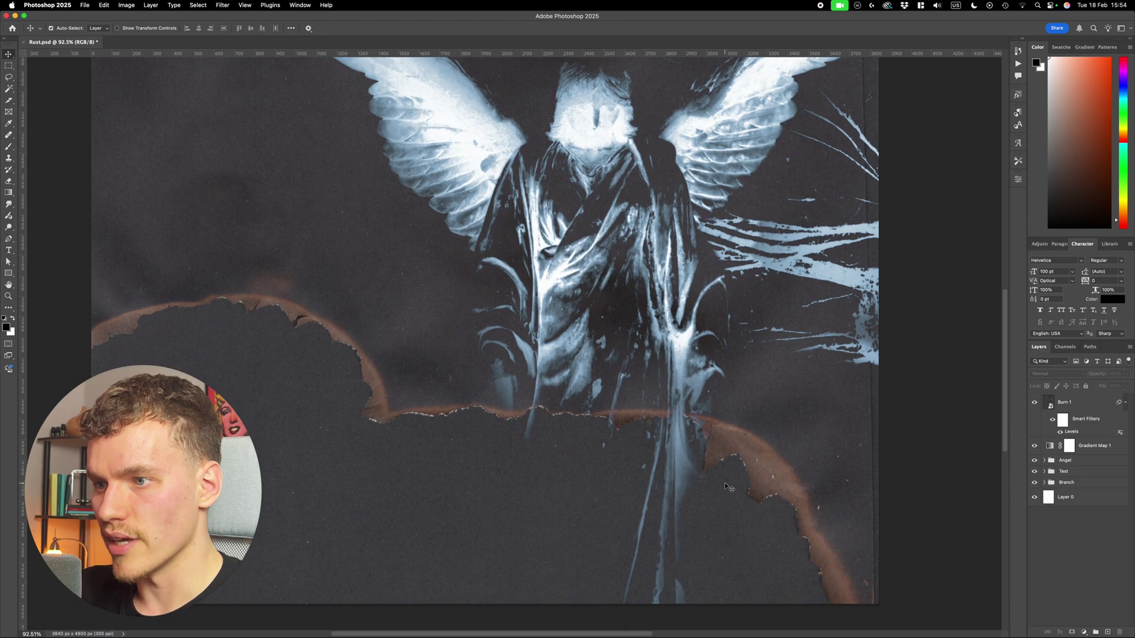
scroll(746, 473, "down", 3)
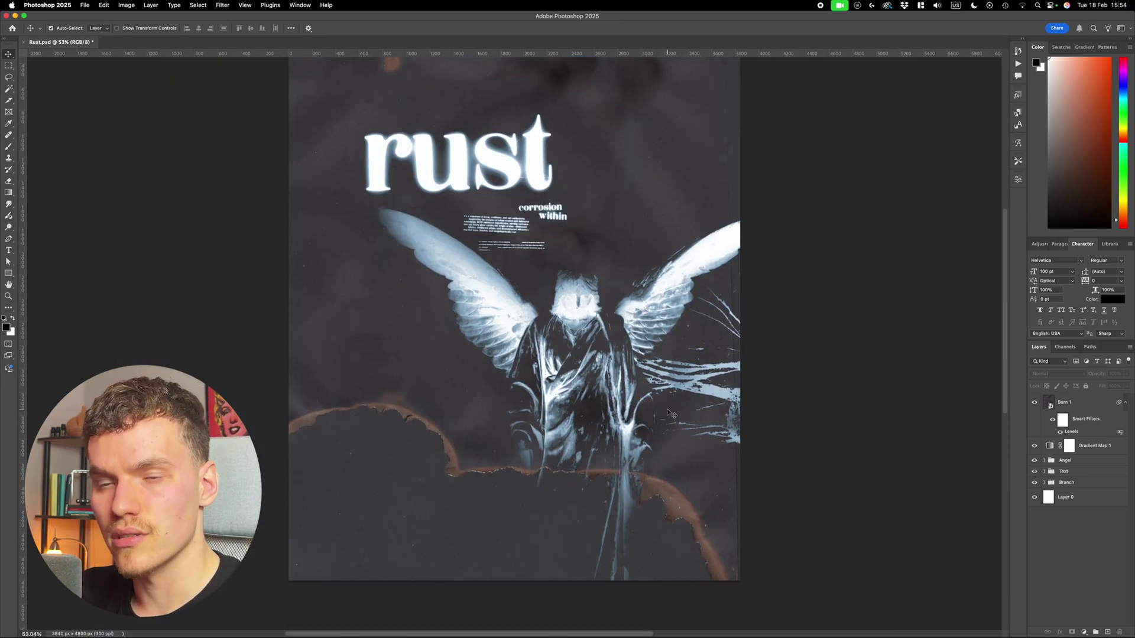
Select the brown burnt edge across the lower part of the Burn 1 layer with the Magic Wand
left_click(9, 89)
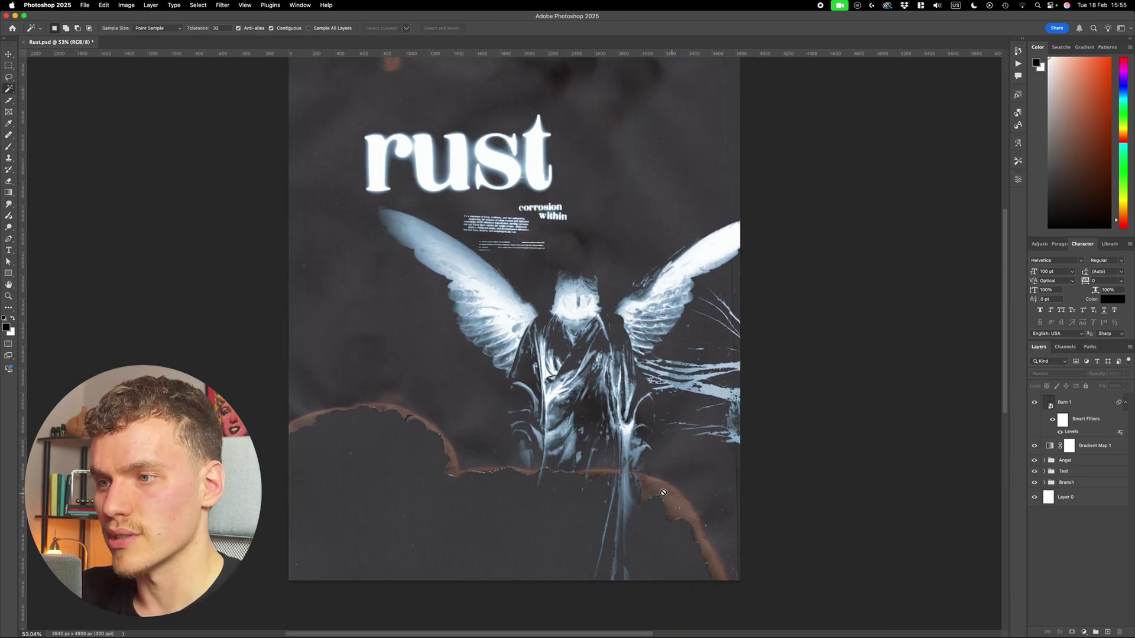
scroll(663, 493, "up", 2)
key("v")
left_click(1049, 402)
left_click(1034, 403)
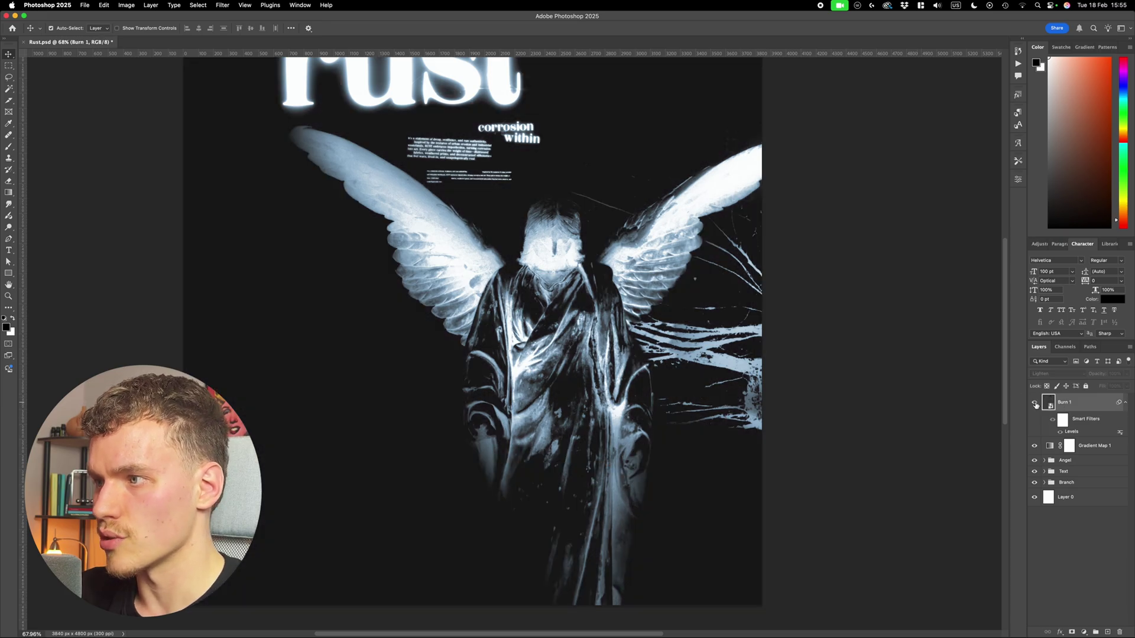
left_click(1034, 403)
scroll(672, 458, "down", 3)
scroll(660, 440, "up", 1)
scroll(659, 437, "up", 2)
key("w")
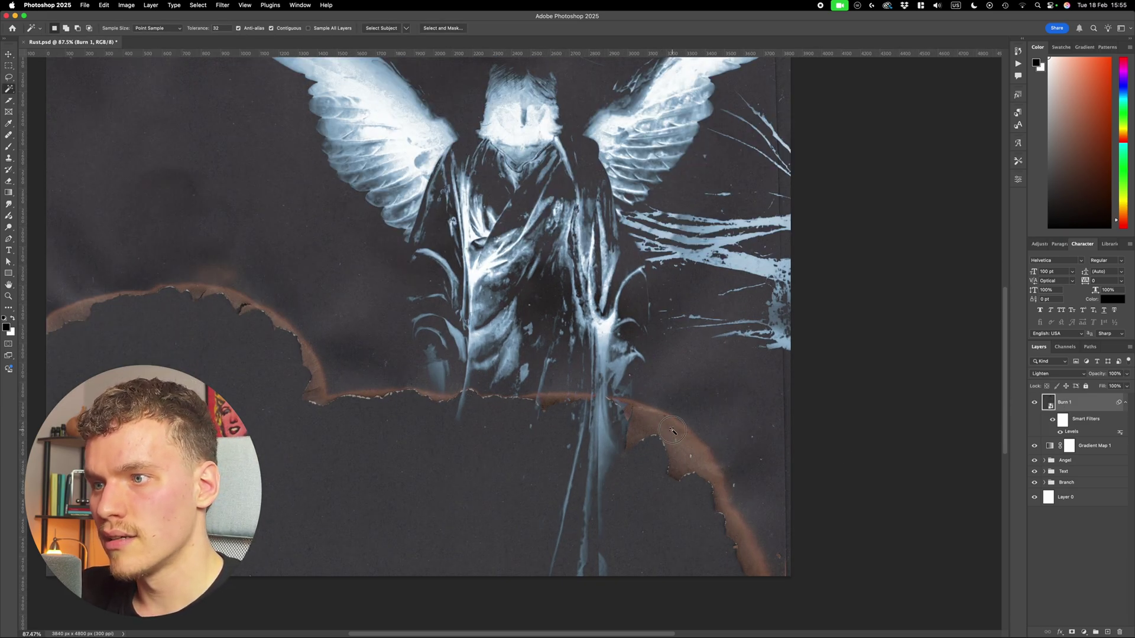
left_click(681, 435)
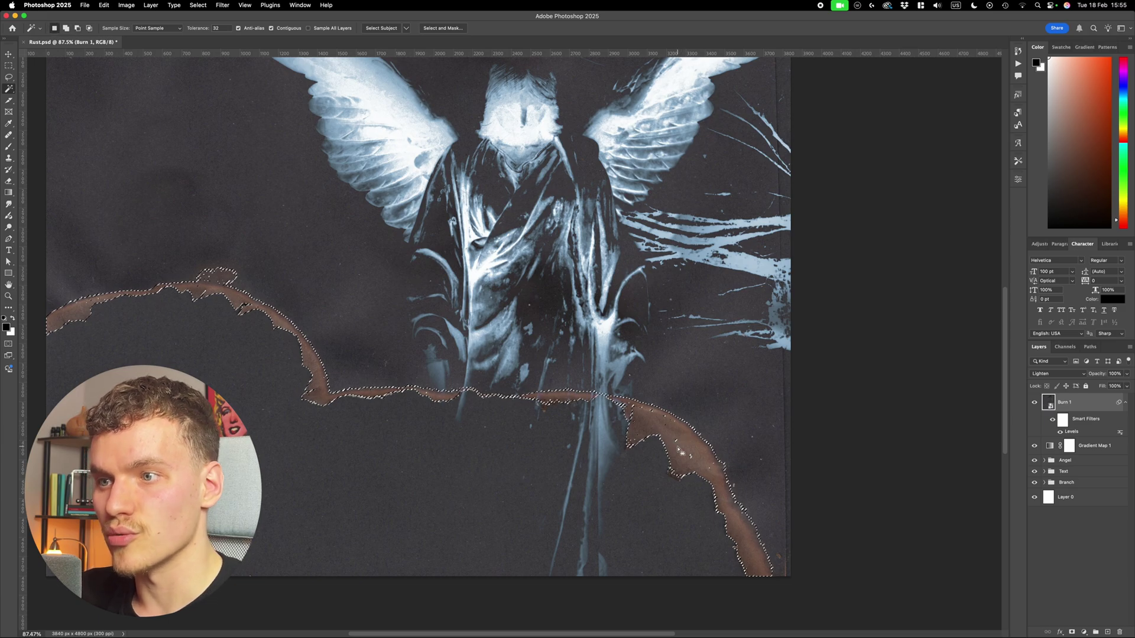
Add the missed brown patches near the middle of the burnt edge to the selection with the Lasso tool
scroll(600, 437, "up", 5)
scroll(595, 469, "up", 2)
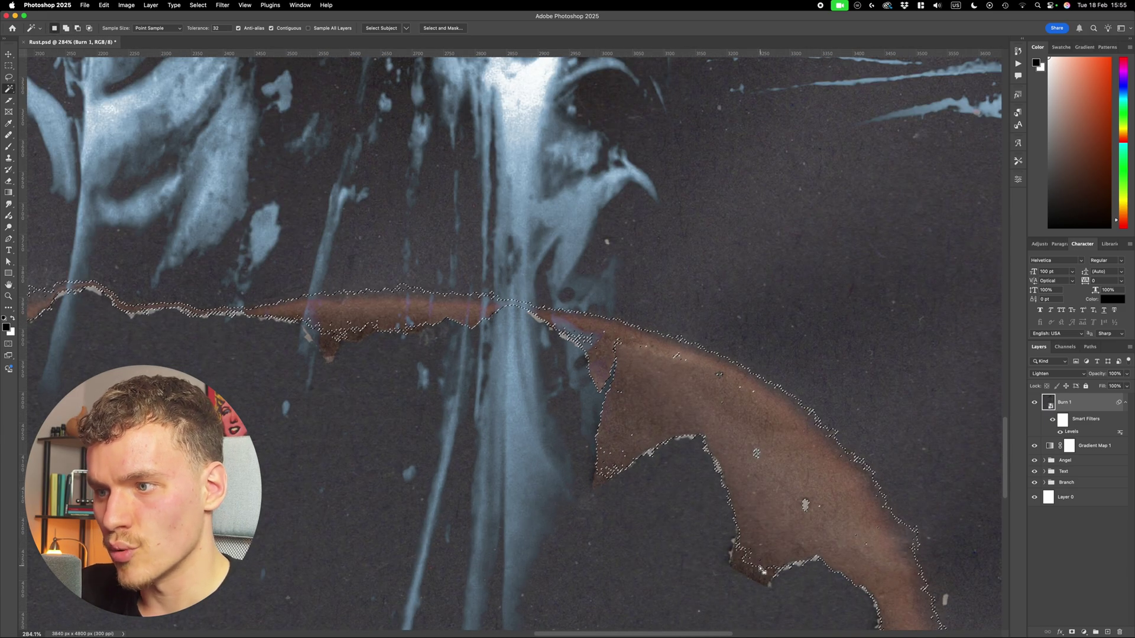
scroll(354, 345, "up", 5)
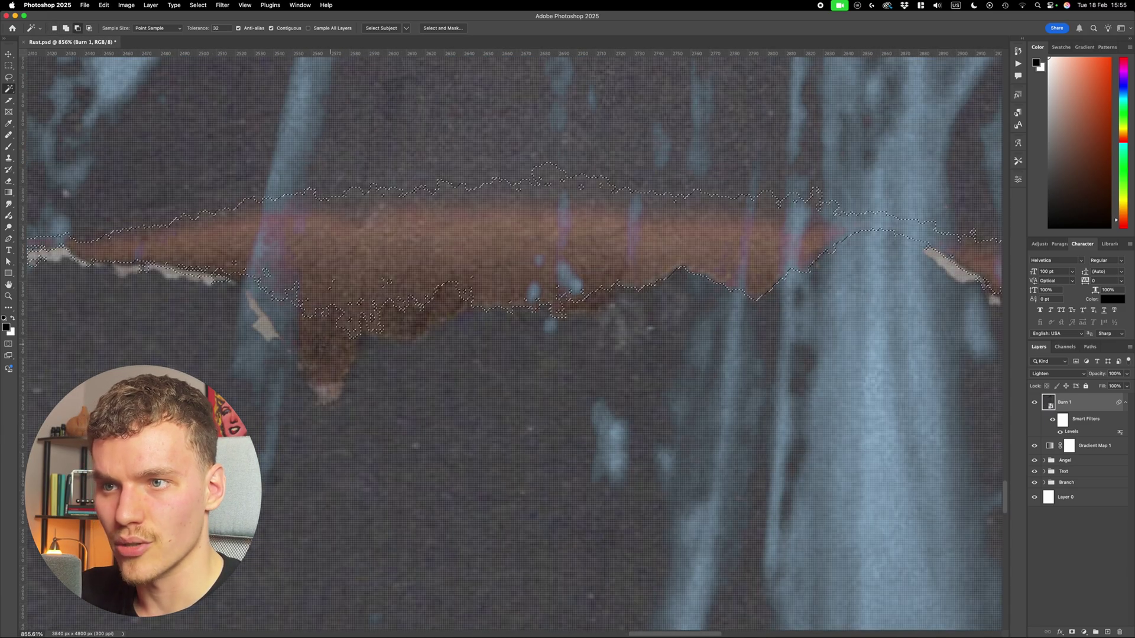
scroll(337, 342, "down", 10)
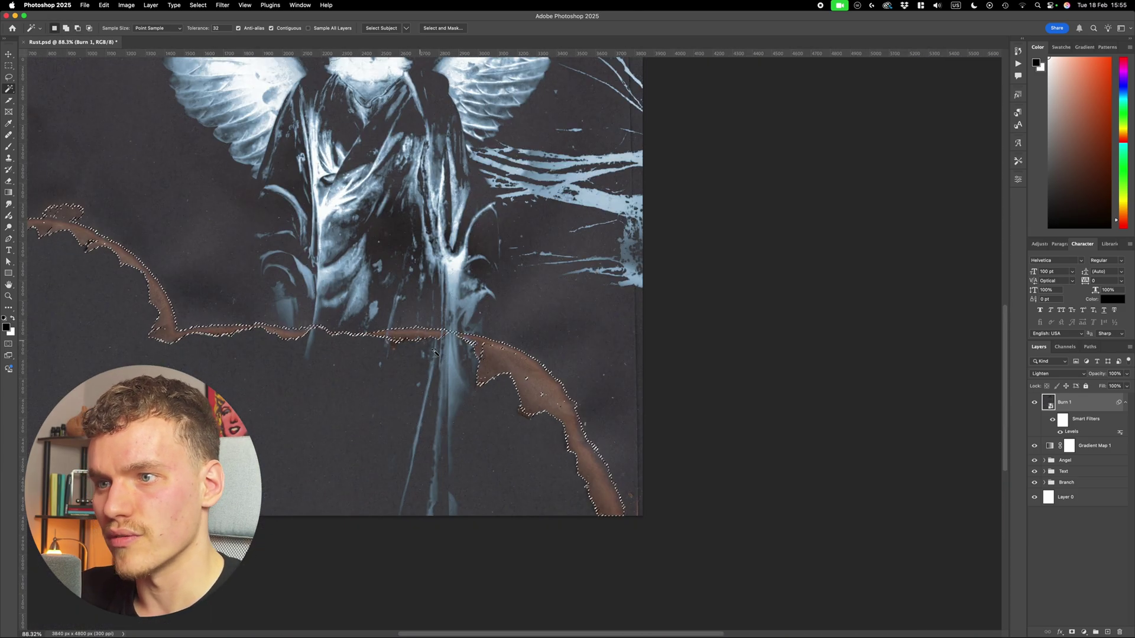
scroll(476, 379, "up", 3)
left_click(9, 78)
scroll(417, 255, "up", 7)
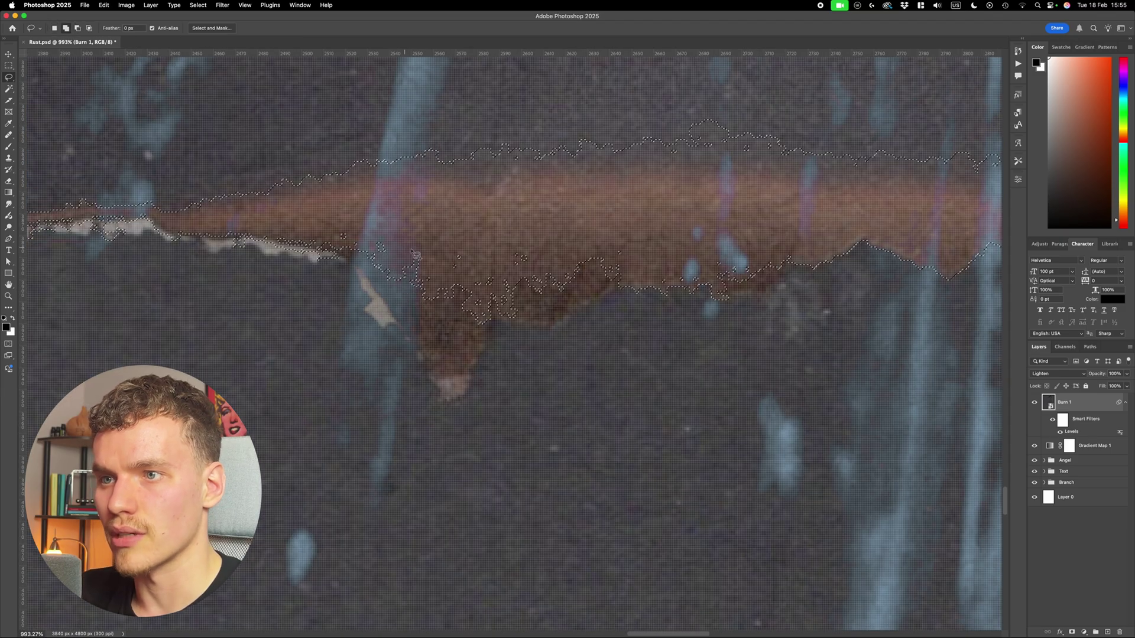
mouse_move(417, 254)
left_mouse_down()
mouse_move(466, 375)
mouse_move(506, 286)
mouse_move(521, 318)
mouse_move(556, 319)
mouse_move(629, 273)
left_mouse_up()
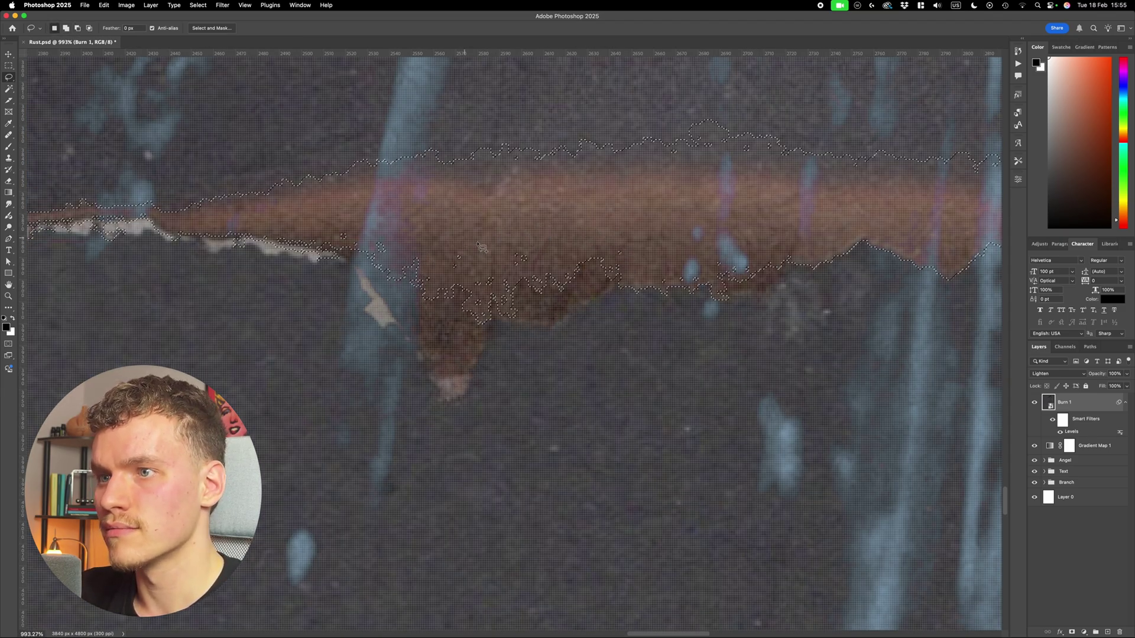
Add the missed dark corners and ragged tips along the wide right-hand part of the burnt edge to the selection
scroll(602, 273, "down", 5)
scroll(597, 270, "right", 5)
scroll(597, 270, "down", 2)
scroll(503, 416, "up", 5)
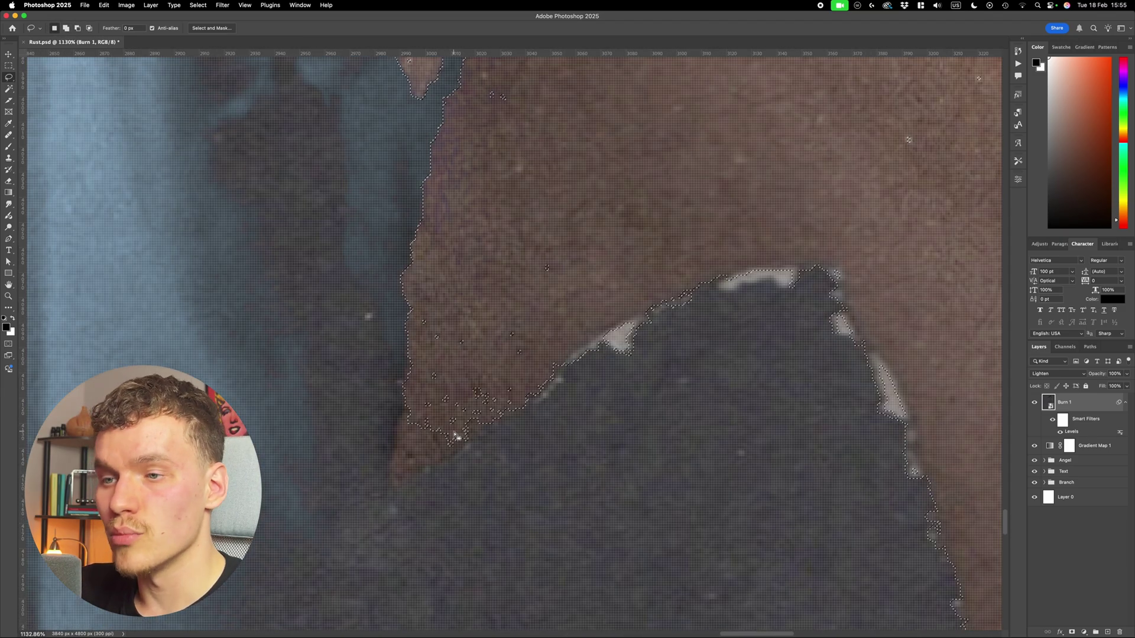
mouse_move(410, 398)
left_mouse_down()
mouse_move(397, 465)
mouse_move(438, 467)
mouse_move(494, 380)
mouse_move(426, 354)
left_mouse_up()
scroll(653, 415, "down", 5)
scroll(653, 415, "up", 5)
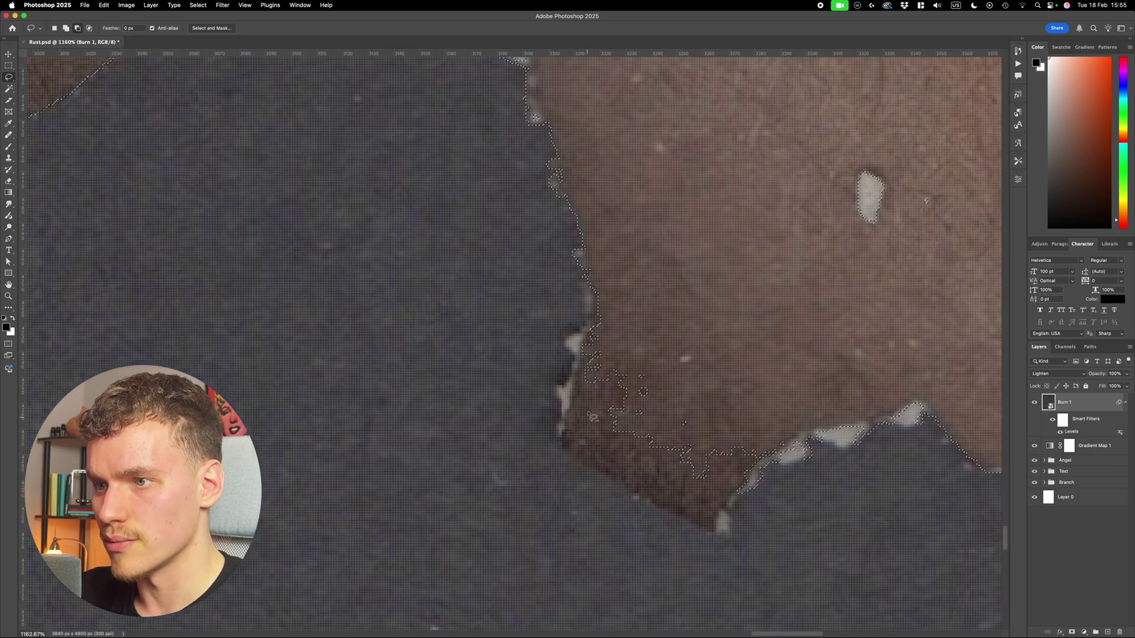
left_click_drag(593, 327, 565, 445)
scroll(565, 444, "down", 15)
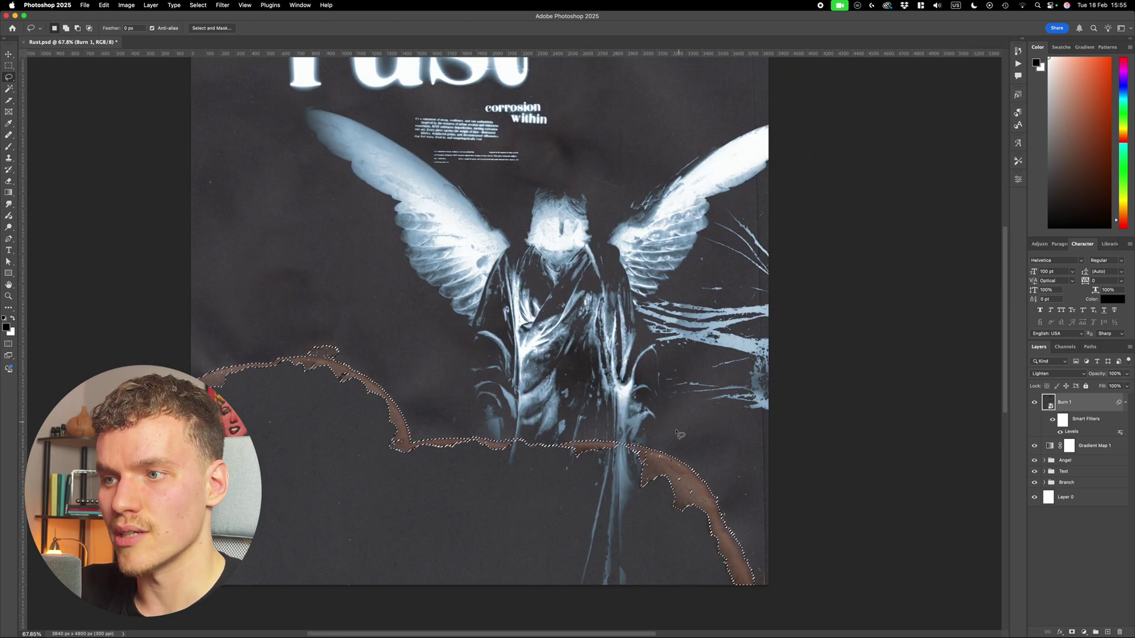
Add the upper area of the poster, around the title and the angel's wings, to the selection with the Lasso tool
scroll(727, 354, "up", 3)
scroll(714, 214, "down", 5)
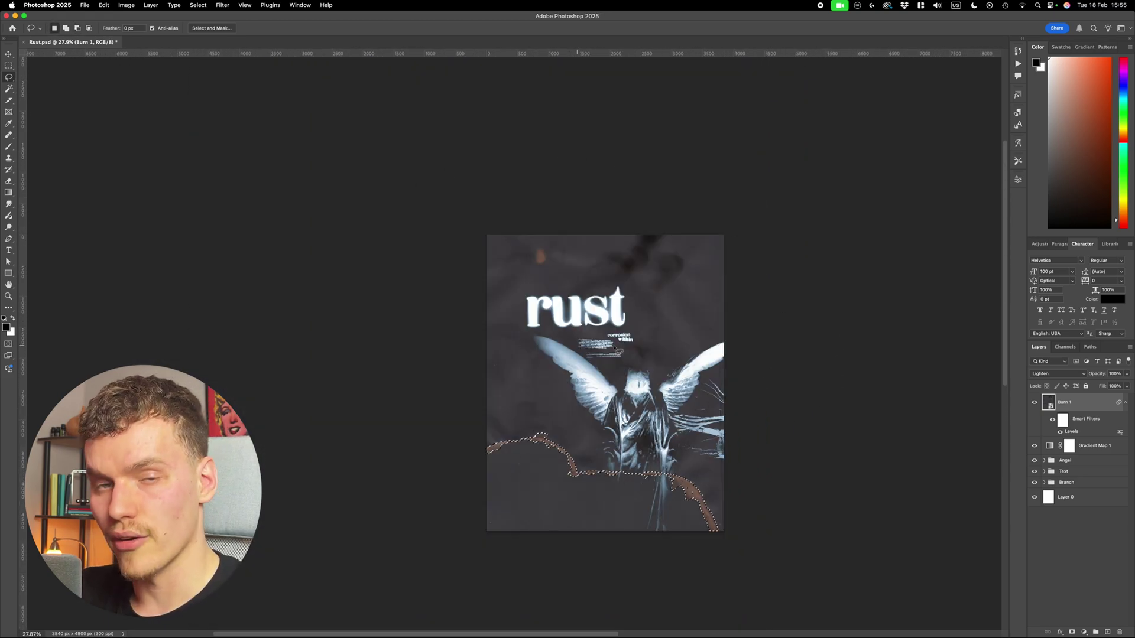
scroll(745, 472, "down", 1)
scroll(745, 471, "up", 5)
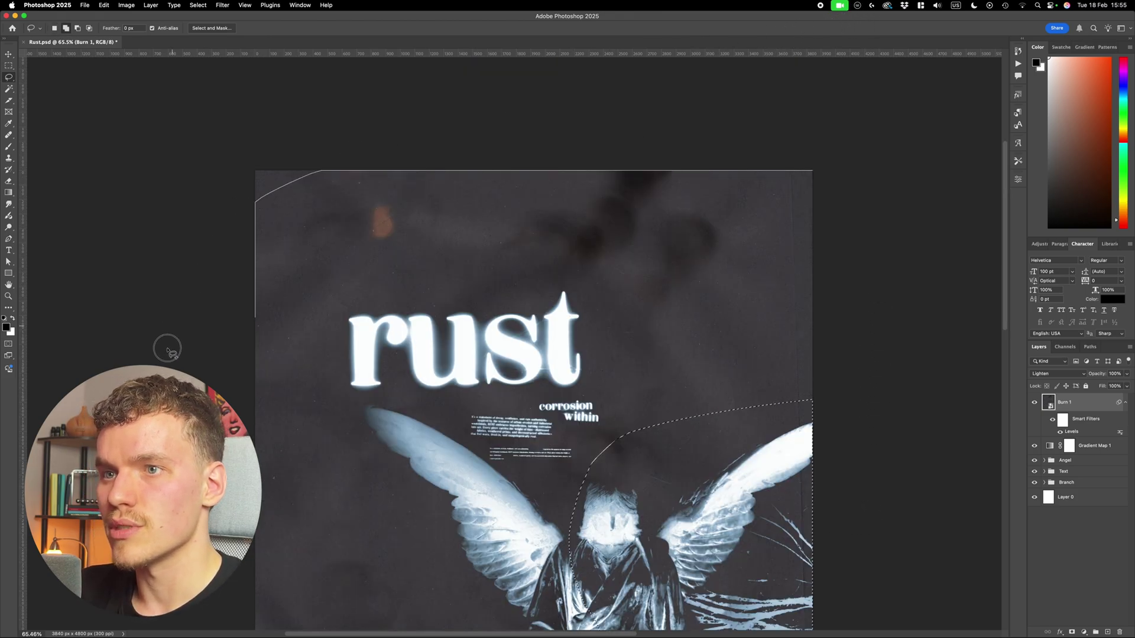
mouse_move(165, 347)
left_mouse_down()
mouse_move(685, 546)
mouse_move(718, 248)
left_mouse_up()
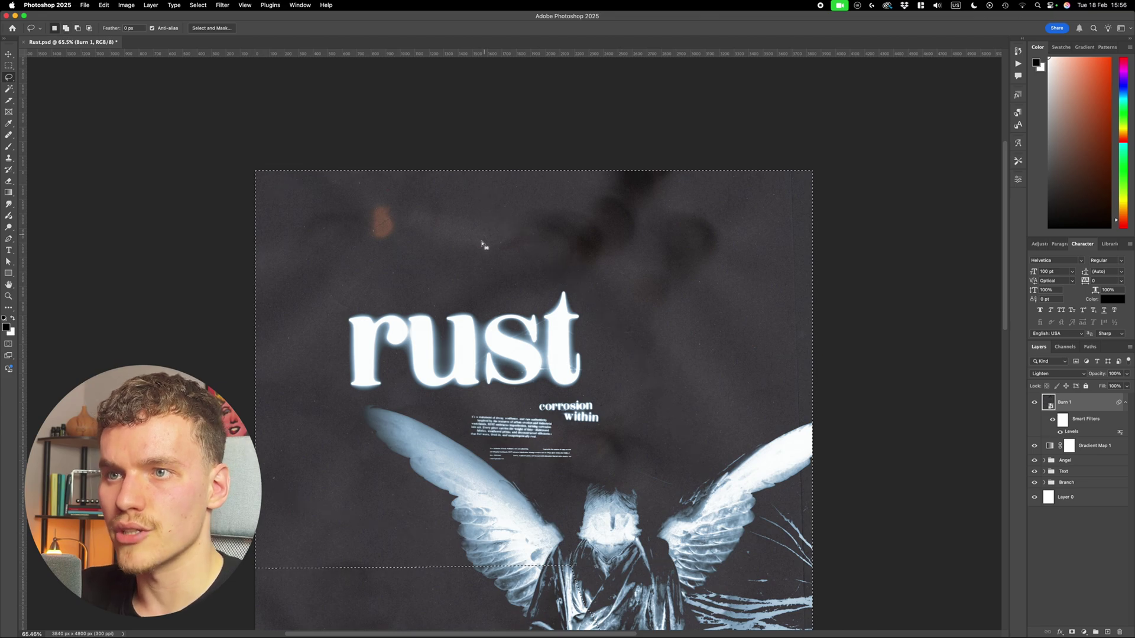
scroll(486, 242, "down", 5)
scroll(488, 241, "down", 3)
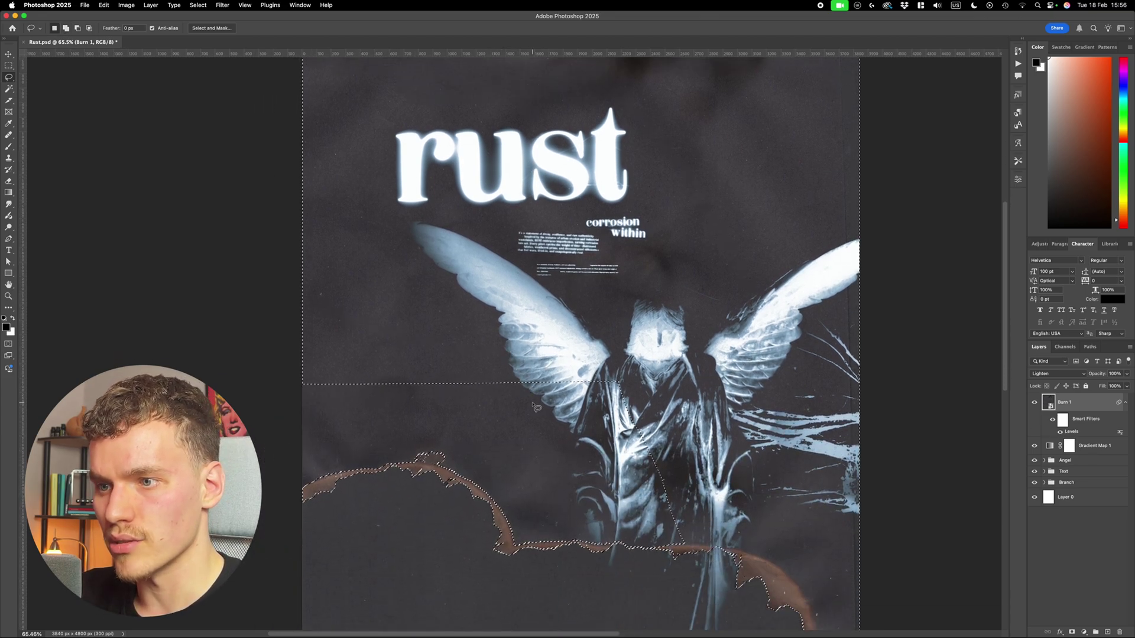
Extend the selection over the remaining paper between the upper area and the burnt edge
scroll(532, 399, "up", 3)
scroll(527, 396, "down", 3)
scroll(386, 392, "up", 3)
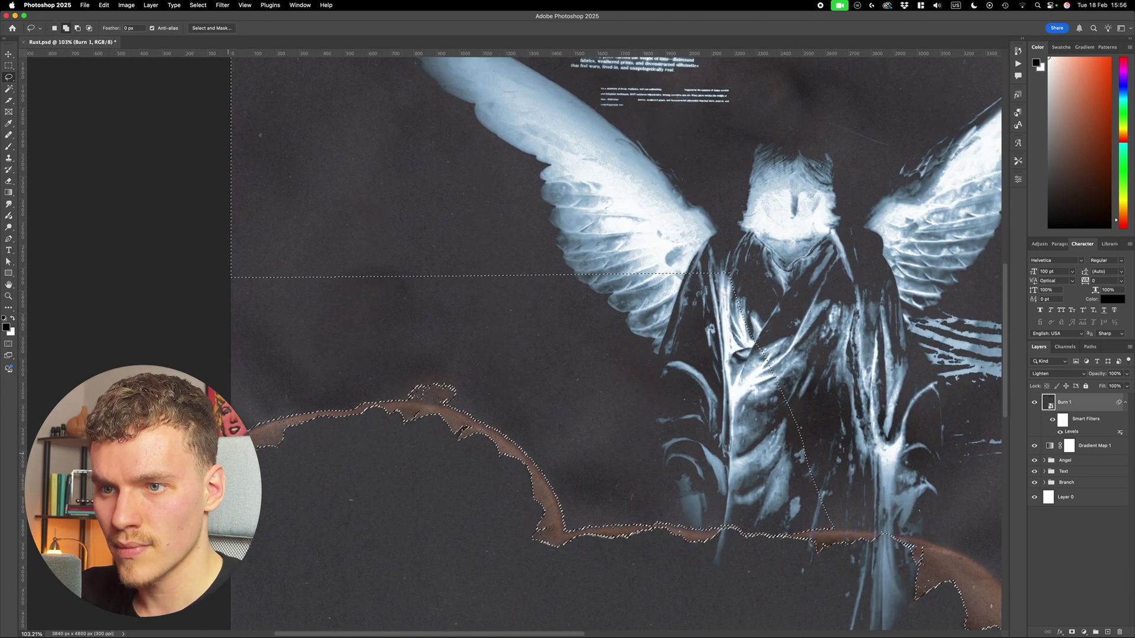
scroll(548, 414, "down", 10)
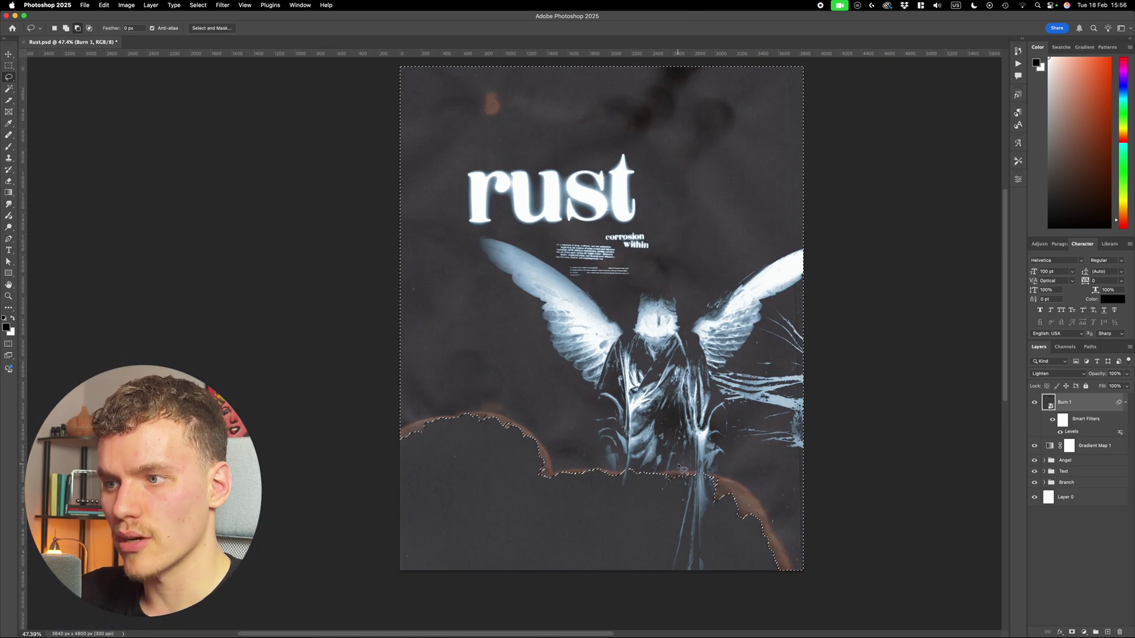
scroll(813, 451, "up", 1)
scroll(741, 458, "right", 2)
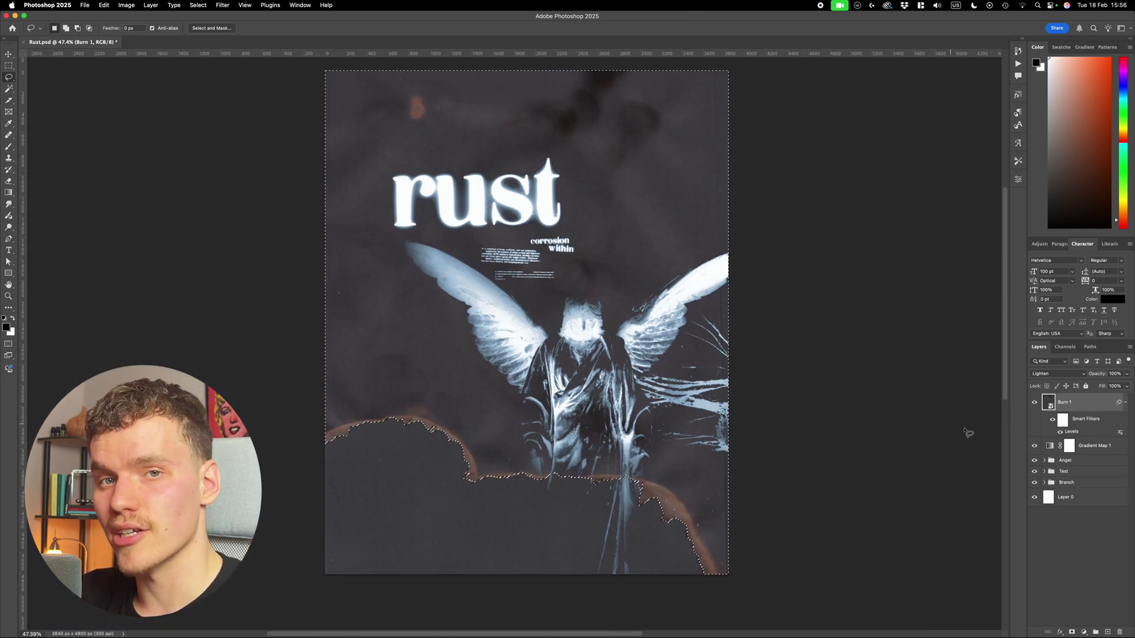
Mask the Burn 1 layer with the selection, and apply the same mask shape to the Angel group
left_click(1071, 632)
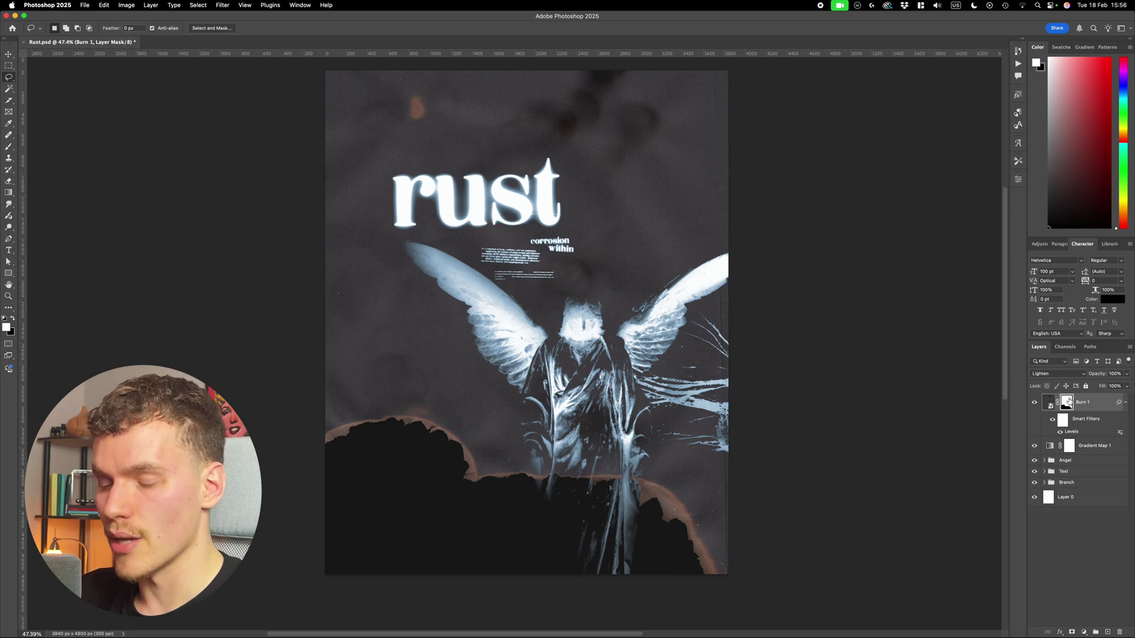
left_click(1067, 403, "super")
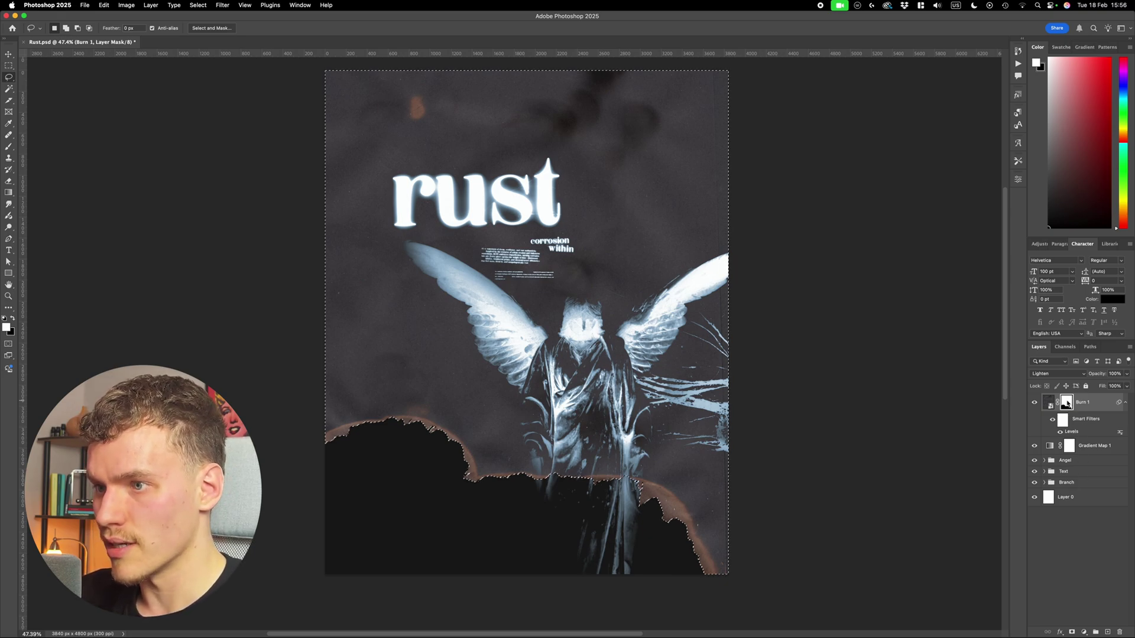
left_click(1083, 463)
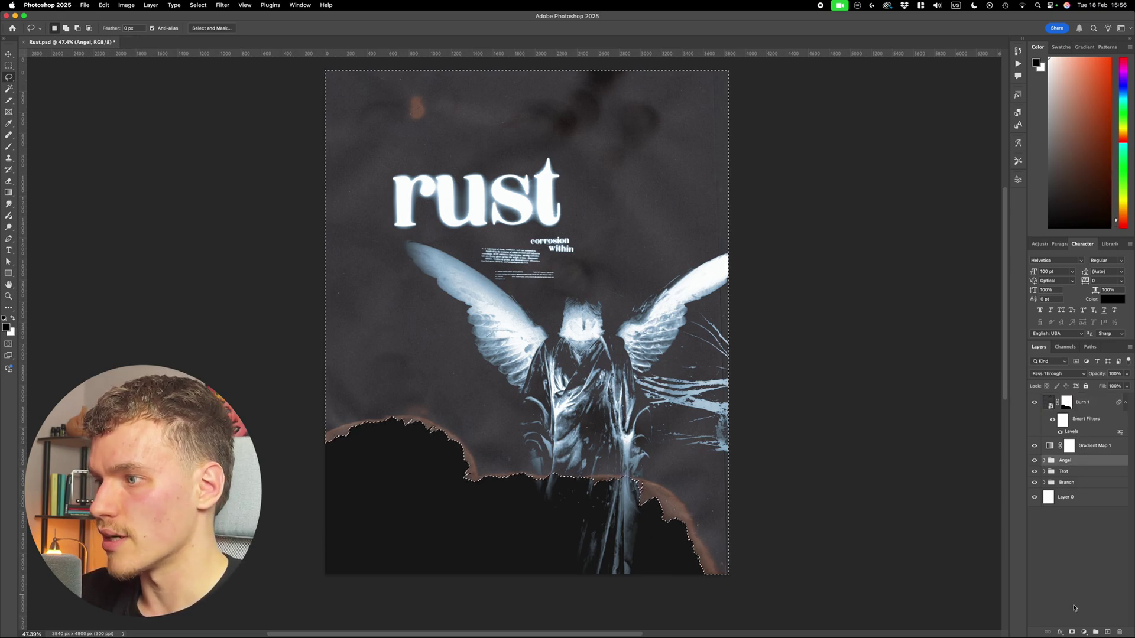
left_click(1071, 632)
key("v")
left_click(818, 460)
key("d")
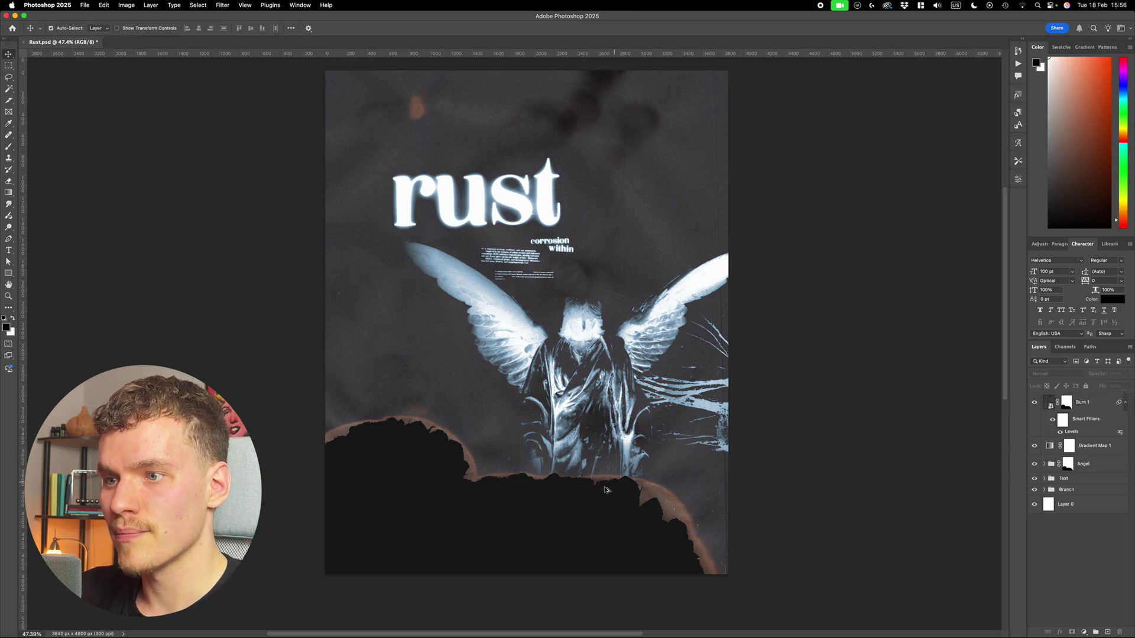
scroll(603, 490, "up", 2)
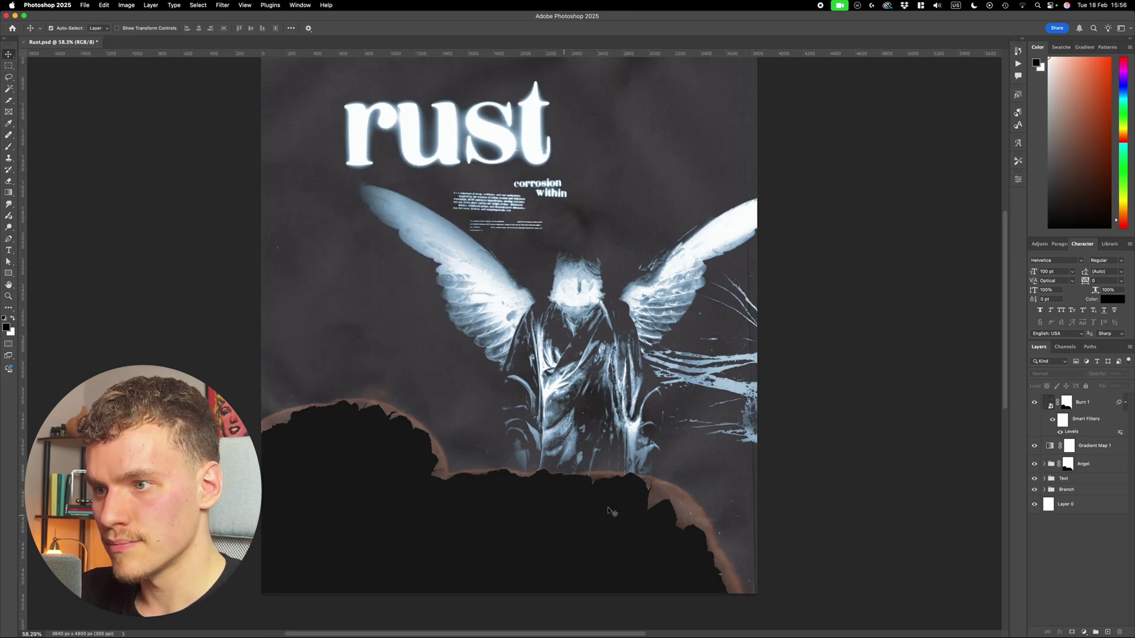
scroll(611, 512, "up", 2)
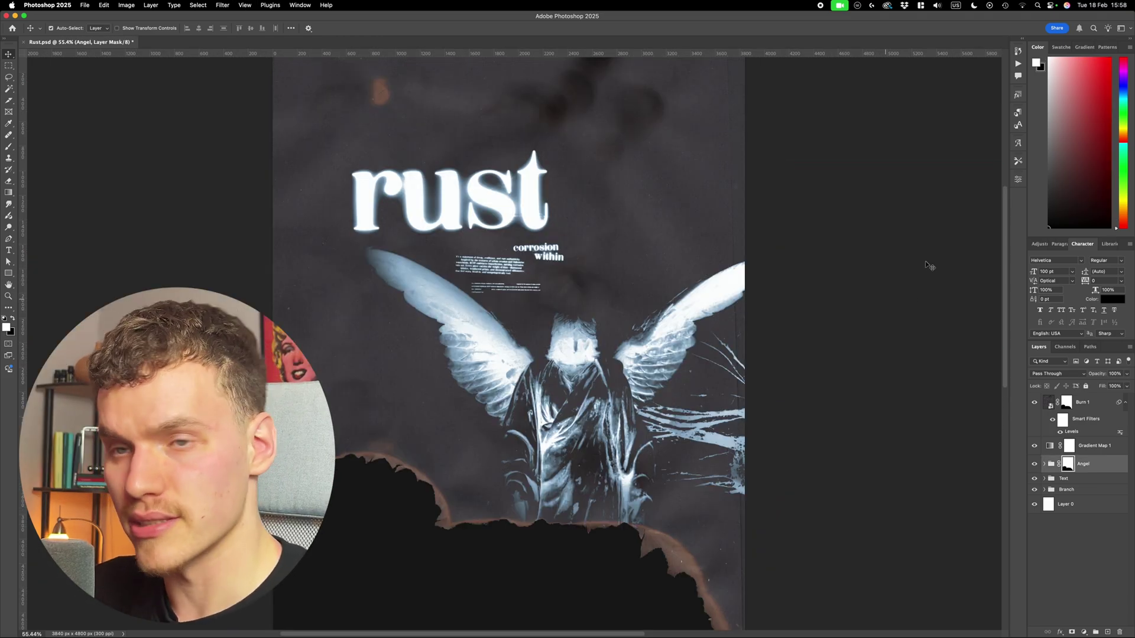
Place the Burn 2 image directly above the Gradient Map 1 layer
left_click(1107, 445)
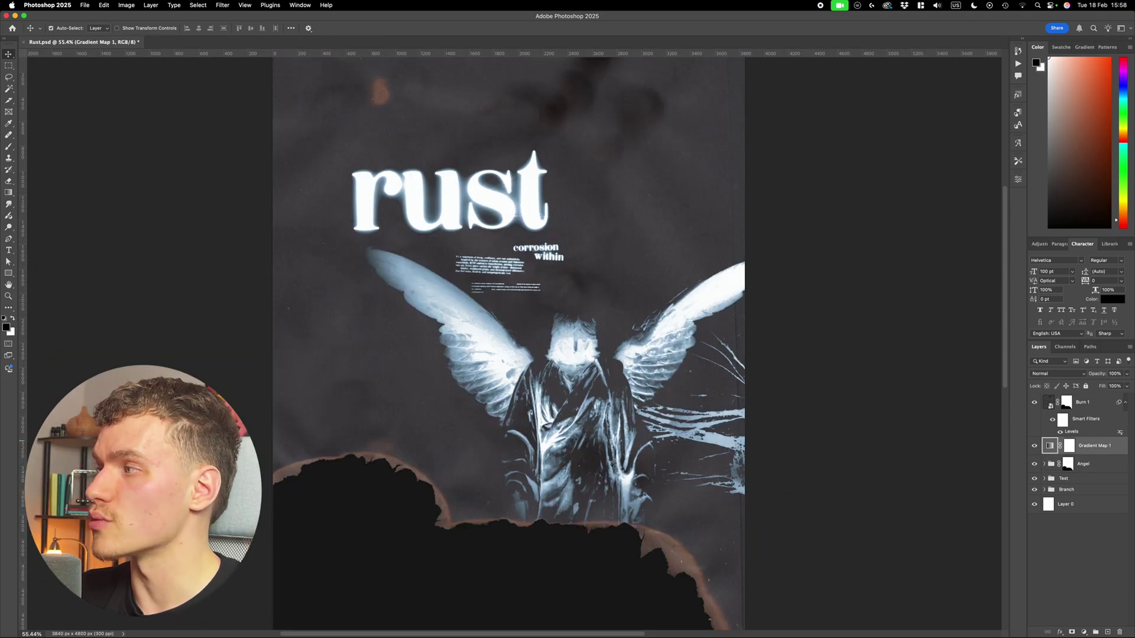
key("Return")
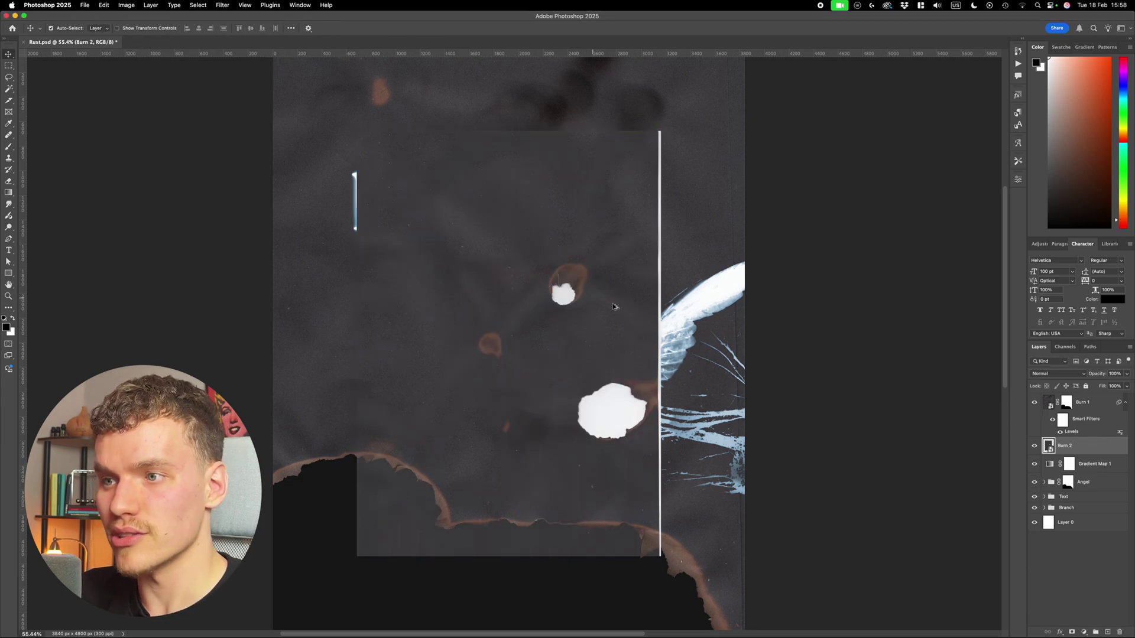
scroll(609, 435, "up", 5)
scroll(640, 383, "down", 5)
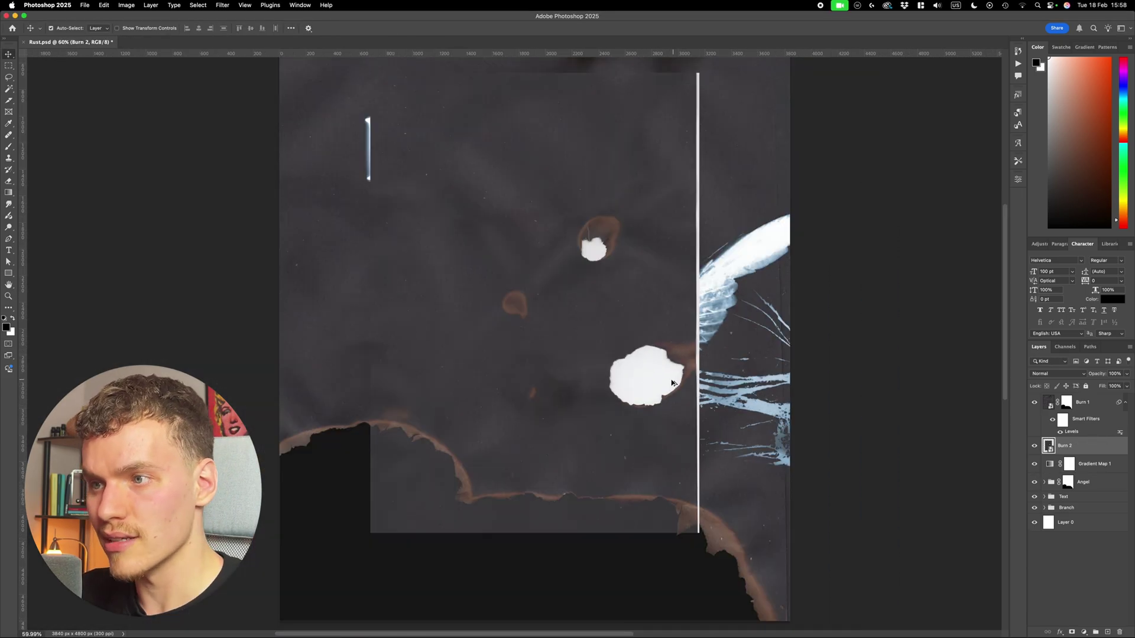
scroll(672, 382, "down", 1)
scroll(672, 382, "down", 1)
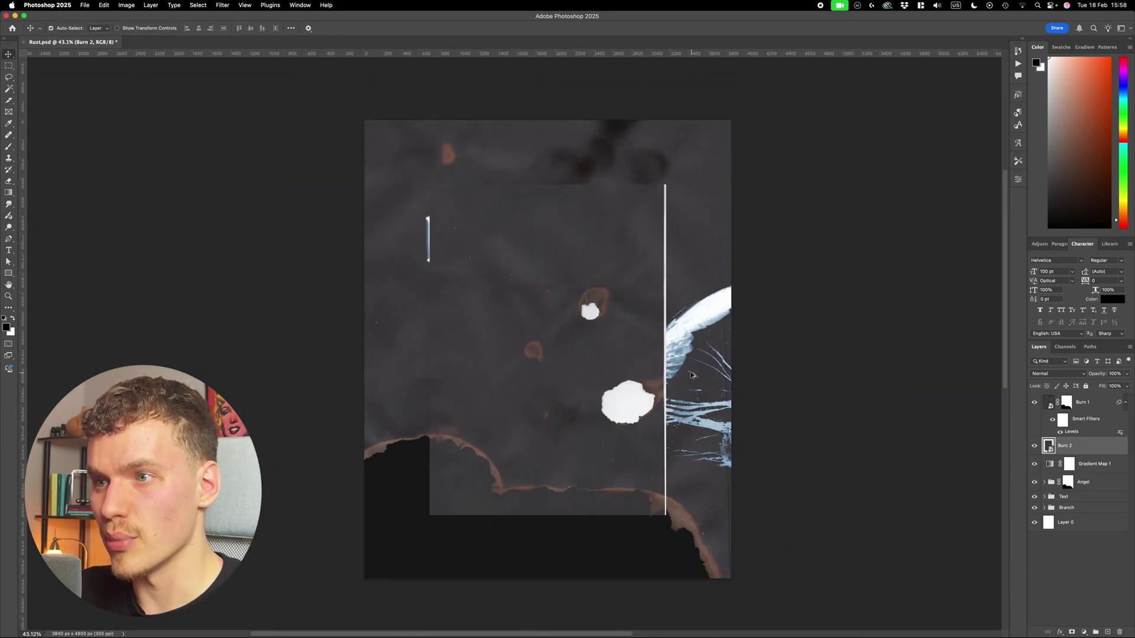
Scale up the Burn 2 layer and reposition it so it covers the whole poster
key("ctrl+t")
left_click_drag(663, 349, 737, 350)
left_click_drag(685, 382, 693, 343)
key("Return")
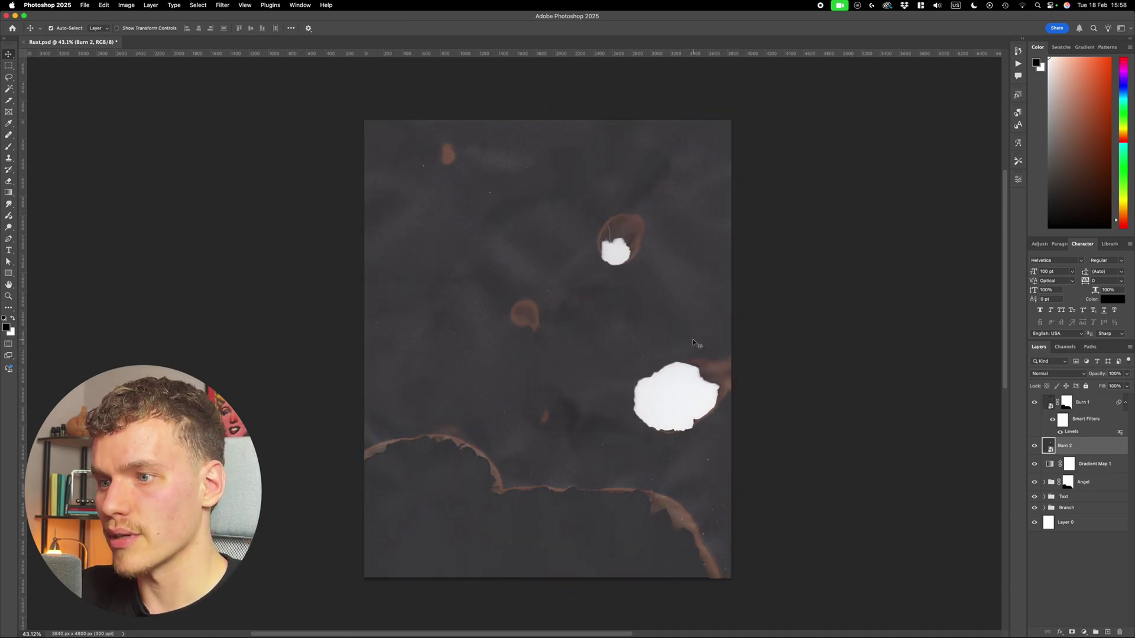
Move Burn 2 above Burn 1, collapse Burn 1's smart filters, and set Burn 2's blend mode to Lighten
left_click_drag(1089, 450, 1102, 397)
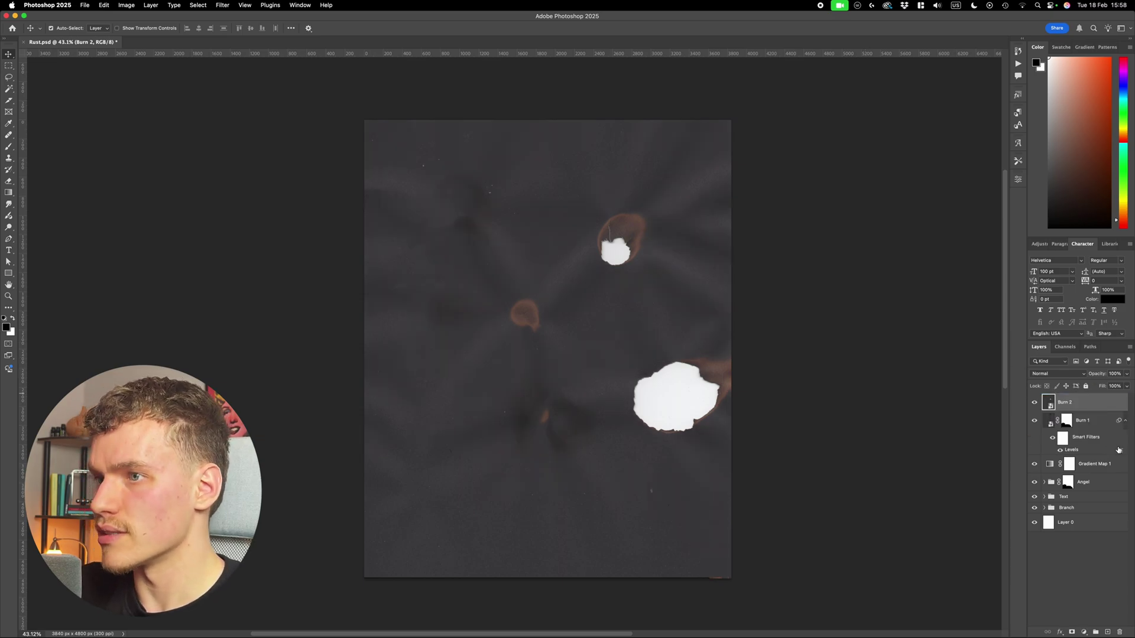
left_click(1124, 421)
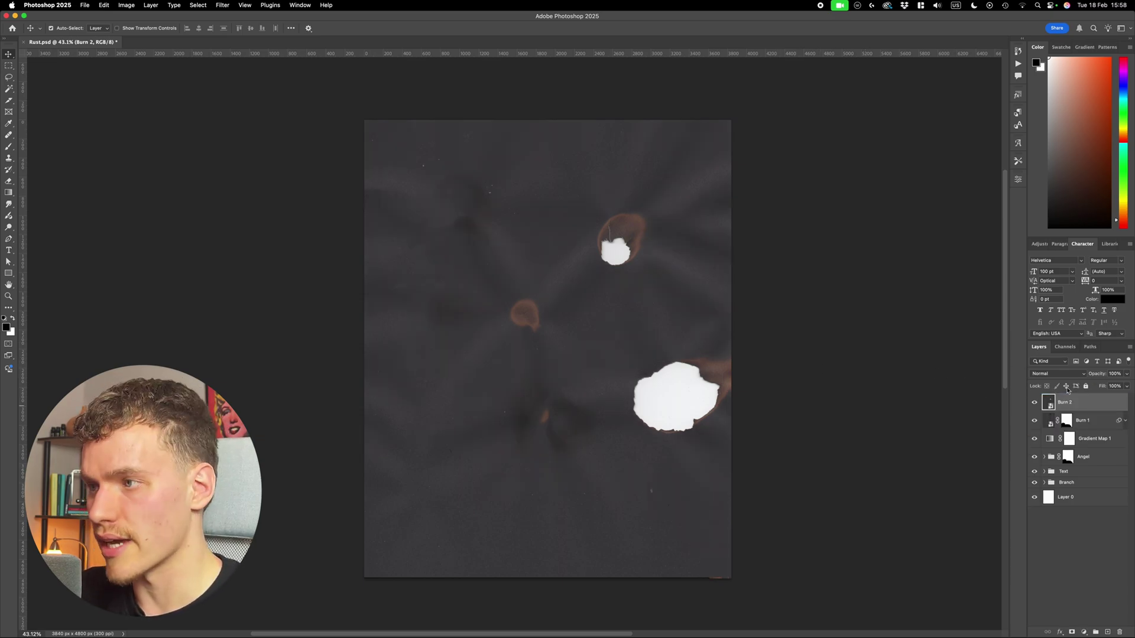
left_click(1068, 374)
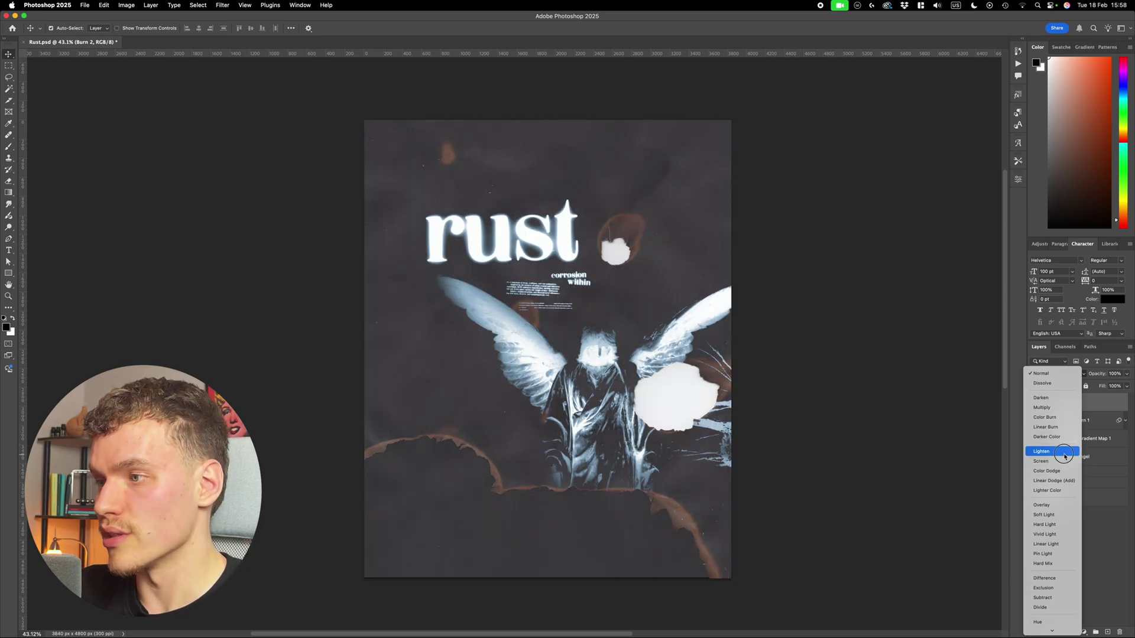
left_click(1063, 453)
Examine the edges of Burn 2's white burn holes over the wing and beside the title up close
scroll(633, 376, "up", 10)
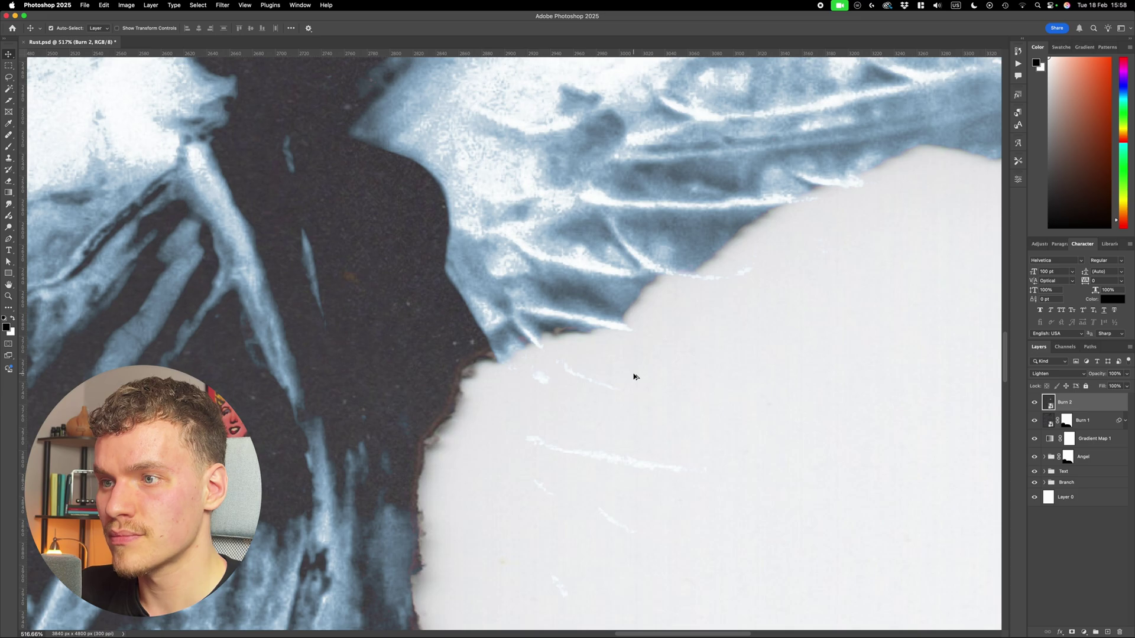
scroll(633, 376, "down", 1)
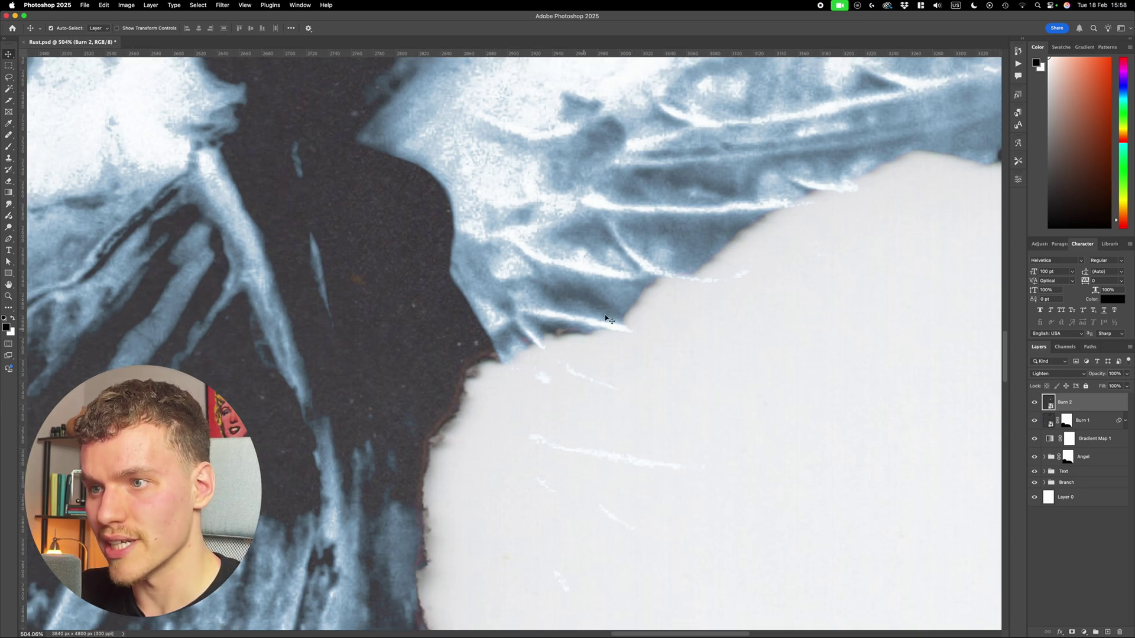
scroll(655, 307, "down", 3)
scroll(656, 307, "right", 2)
scroll(656, 307, "down", 4)
scroll(656, 306, "up", 5)
scroll(499, 218, "up", 4)
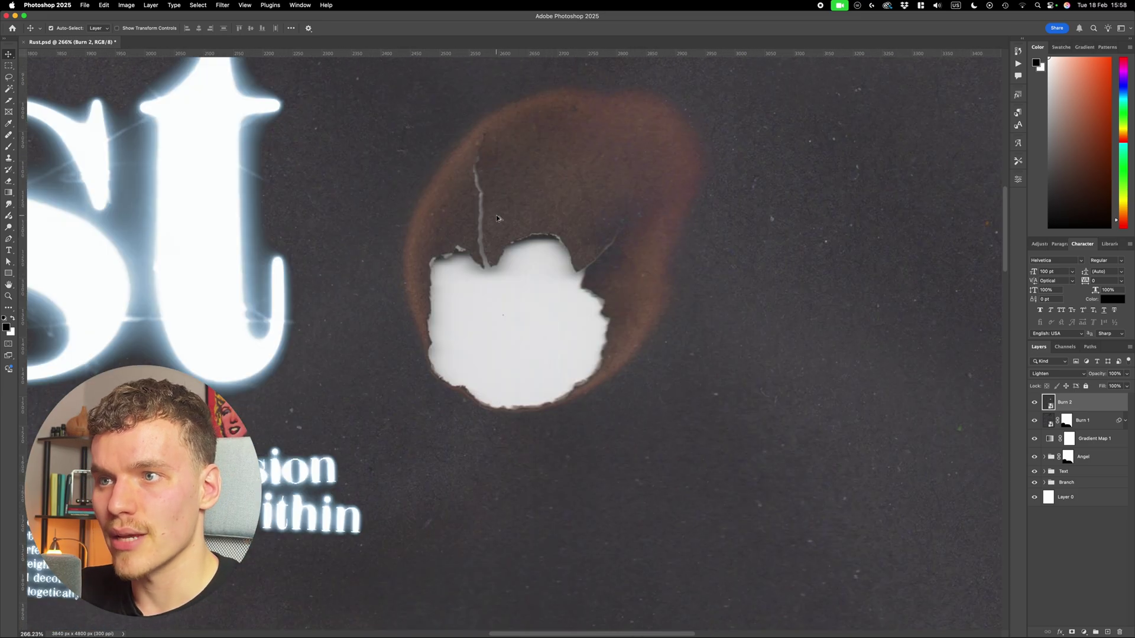
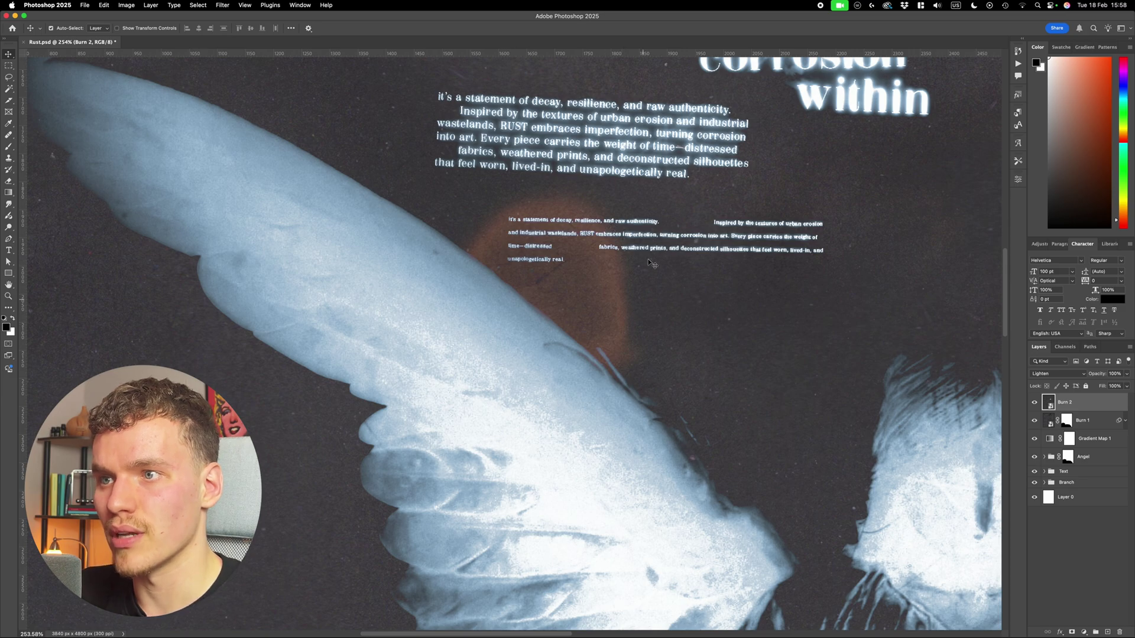
Apply Levels to the Burn 2 layer with the shadow input at 20 and fine-tune its midtones
key("super+0")
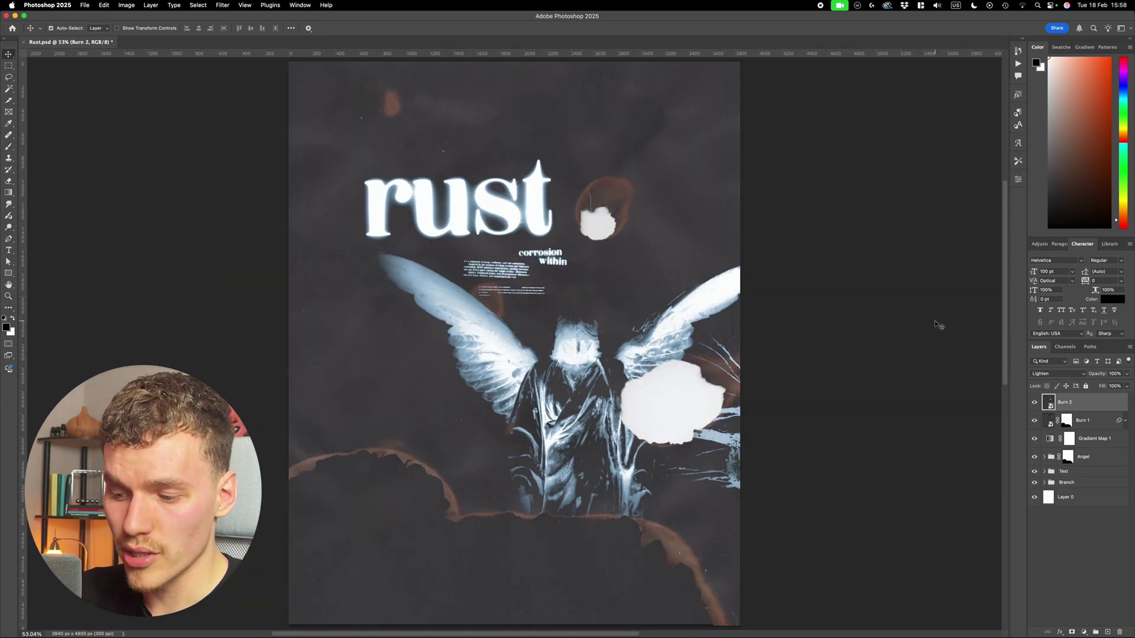
key("super+l")
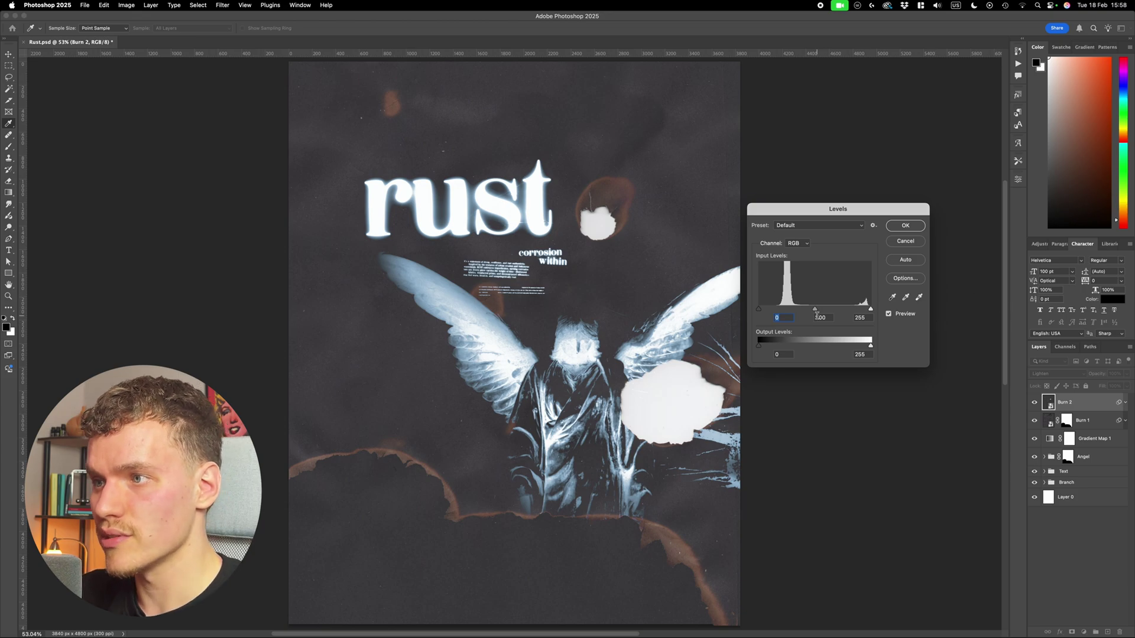
left_click_drag(870, 311, 767, 310)
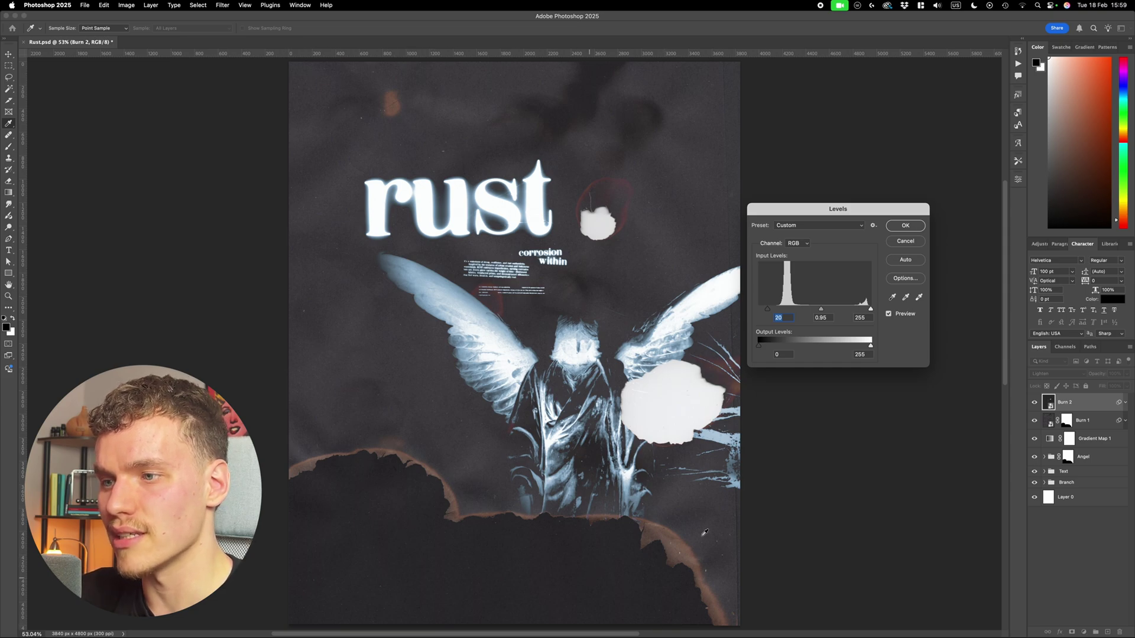
mouse_move(822, 307)
left_mouse_down()
mouse_move(770, 312)
mouse_move(813, 314)
left_mouse_up()
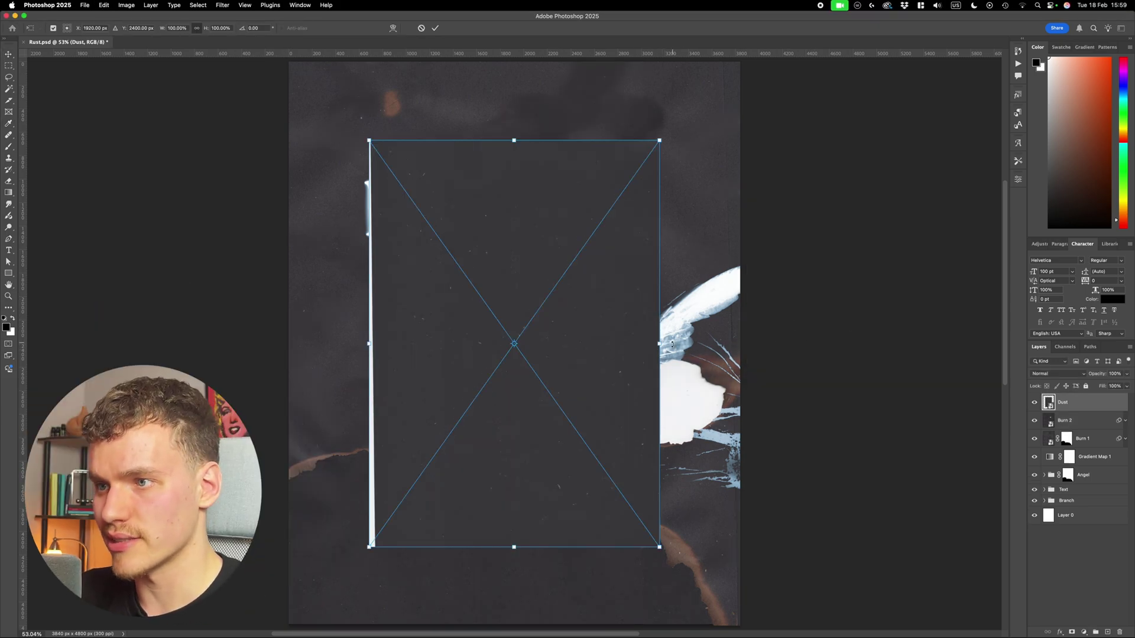
Enlarge the placed Dust image to about 161% so it covers the poster, and set its blend mode to Lighter Color
left_click_drag(369, 344, 271, 343)
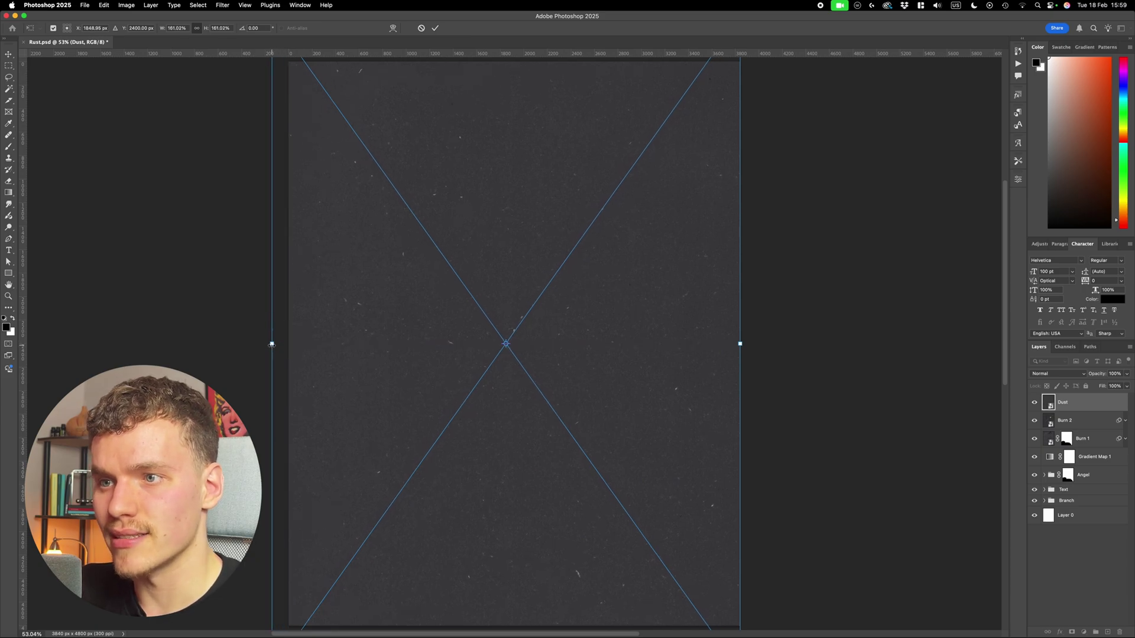
key("Return")
scroll(556, 308, "up", 5)
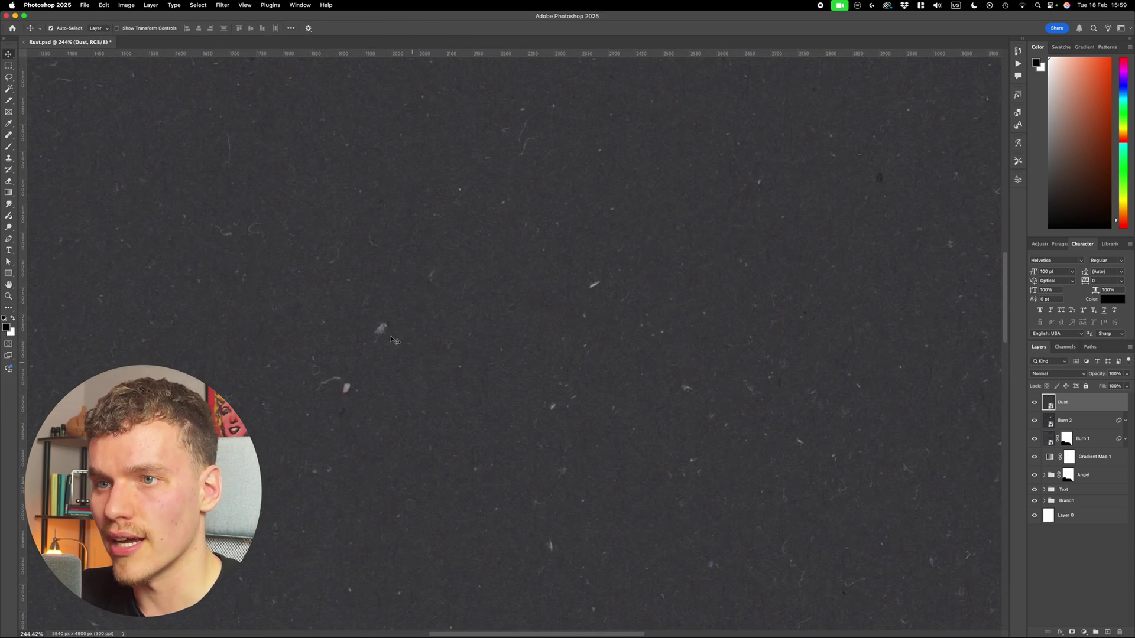
scroll(637, 274, "down", 3)
scroll(637, 276, "down", 4)
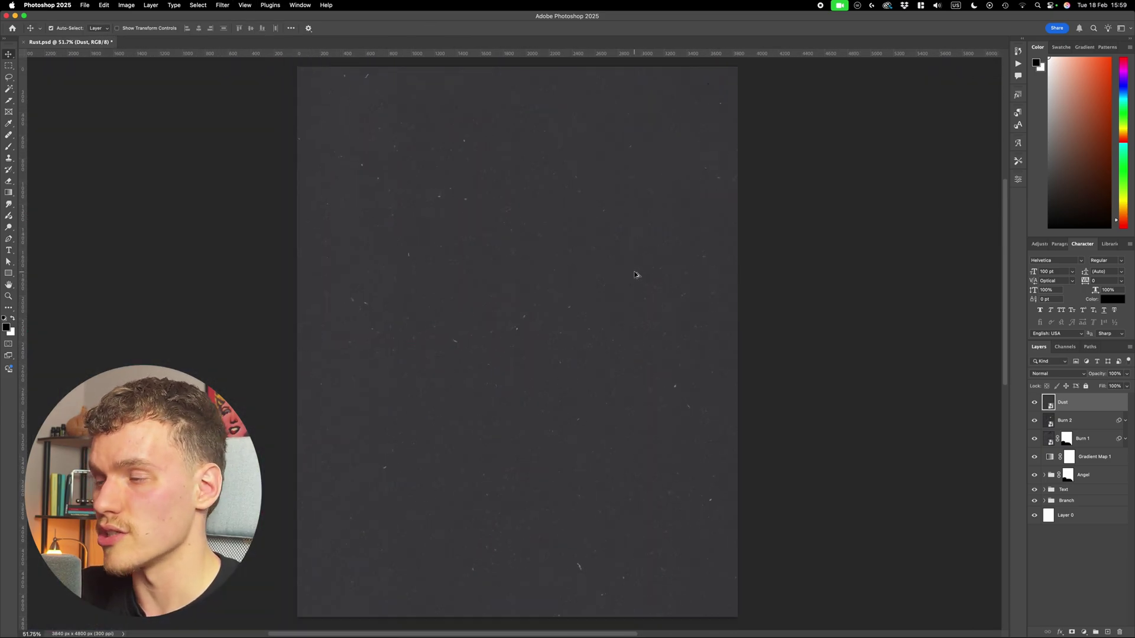
left_click(1067, 374)
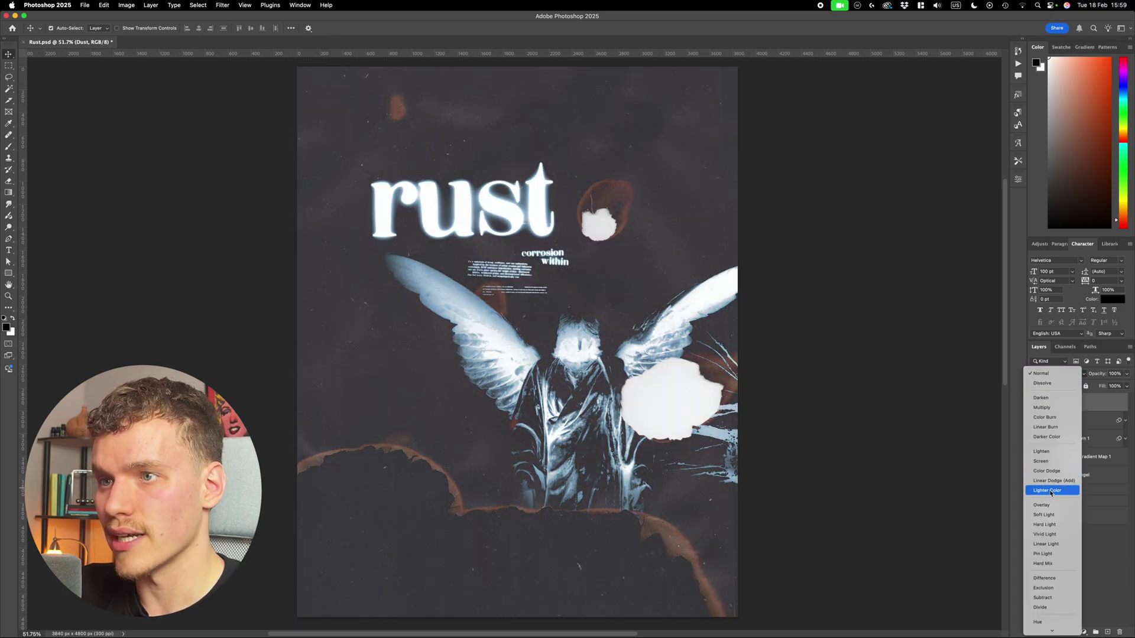
left_click(1050, 490)
Examine the dust texture over the wings and title up close, and compare the poster with the Dust layer hidden and shown
scroll(759, 390, "up", 4)
scroll(759, 390, "down", 3)
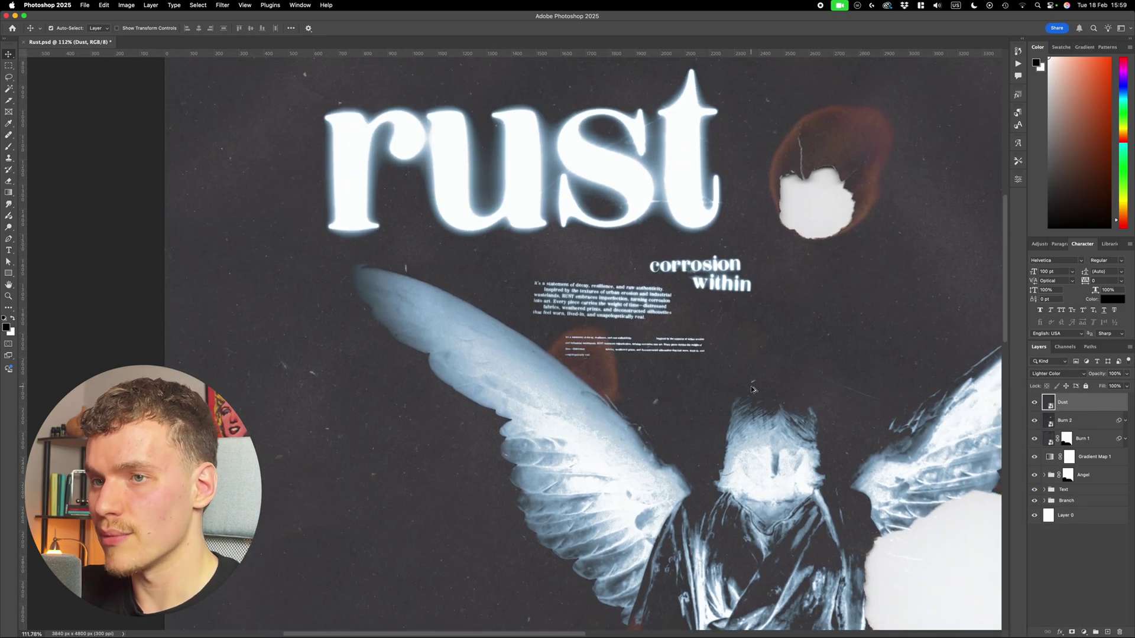
scroll(760, 390, "down", 1)
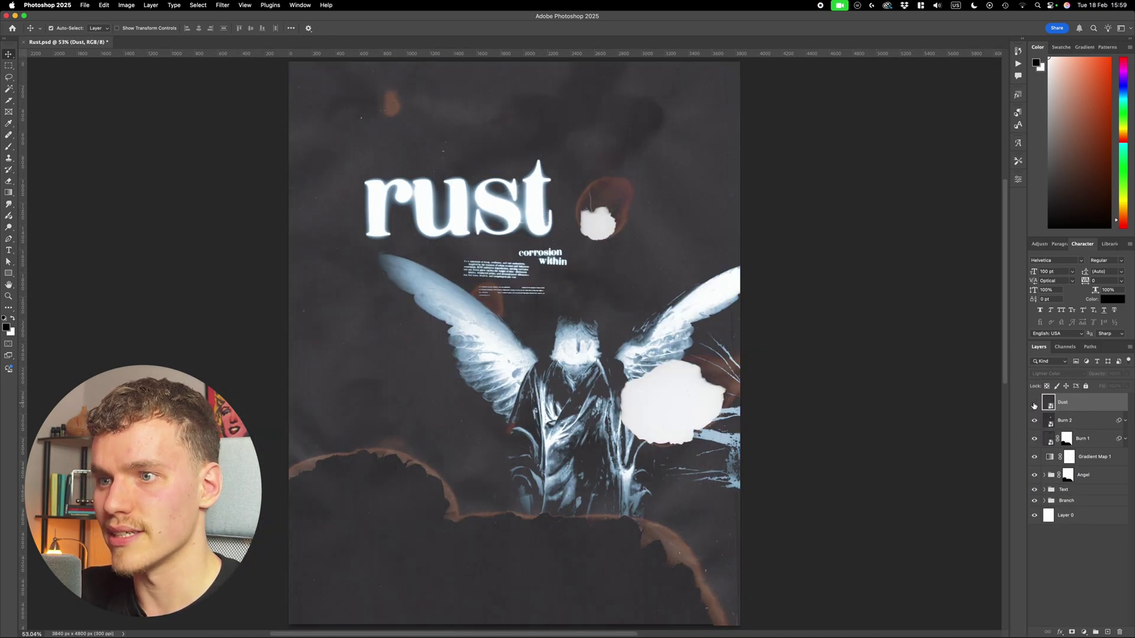
scroll(500, 561, "up", 3)
scroll(563, 433, "up", 10)
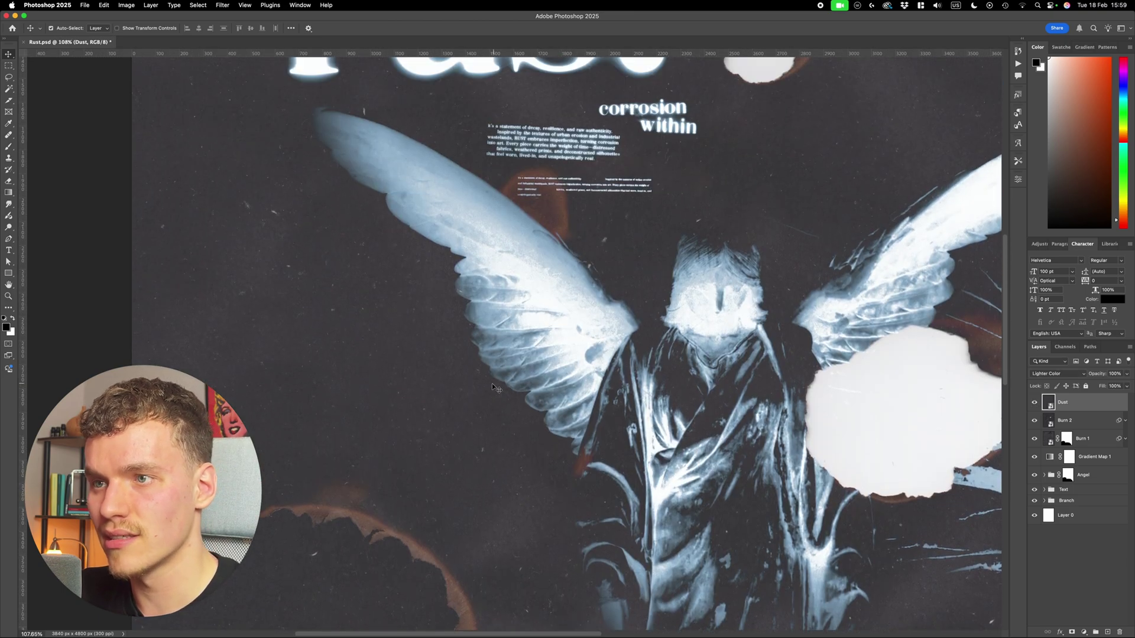
key("super+0")
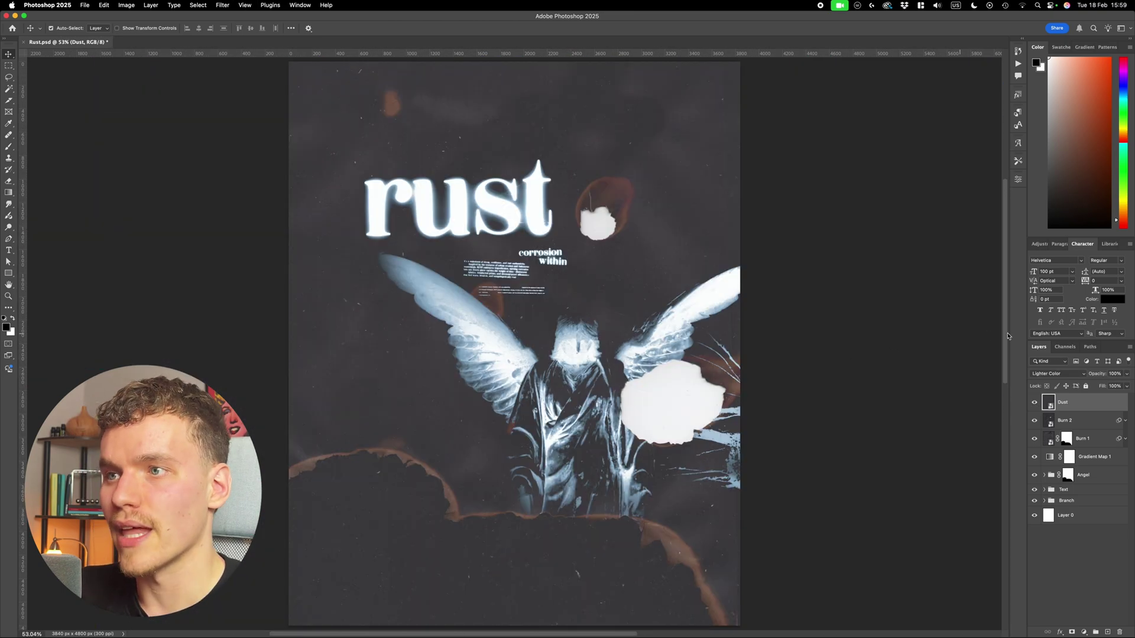
left_click(1035, 402)
left_click(1035, 405)
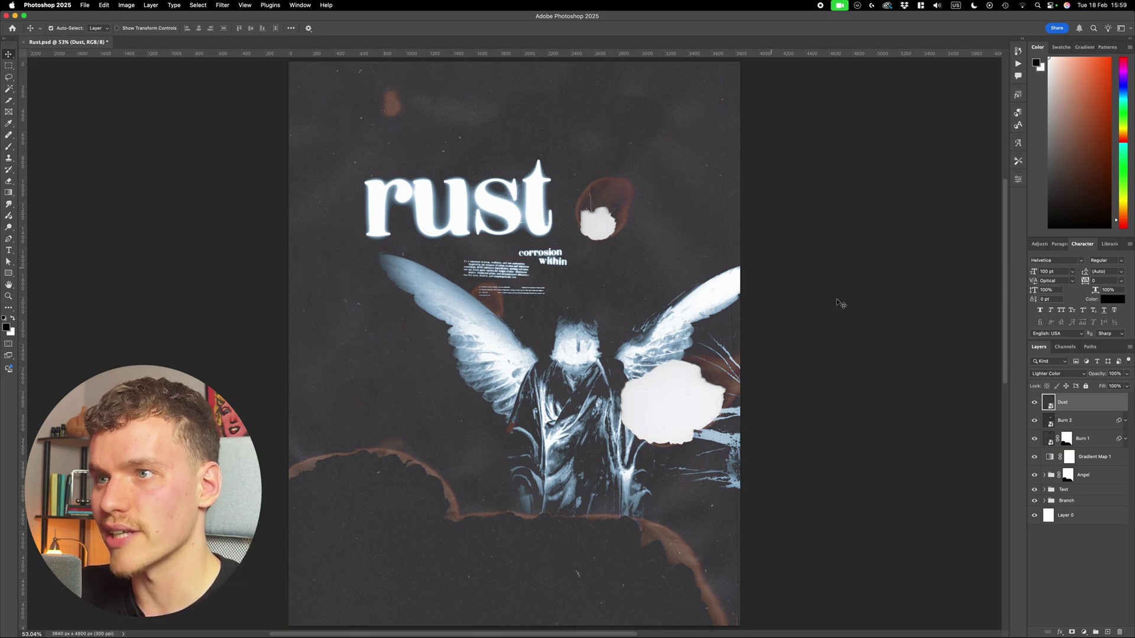
left_click(1034, 403)
left_click(1034, 403)
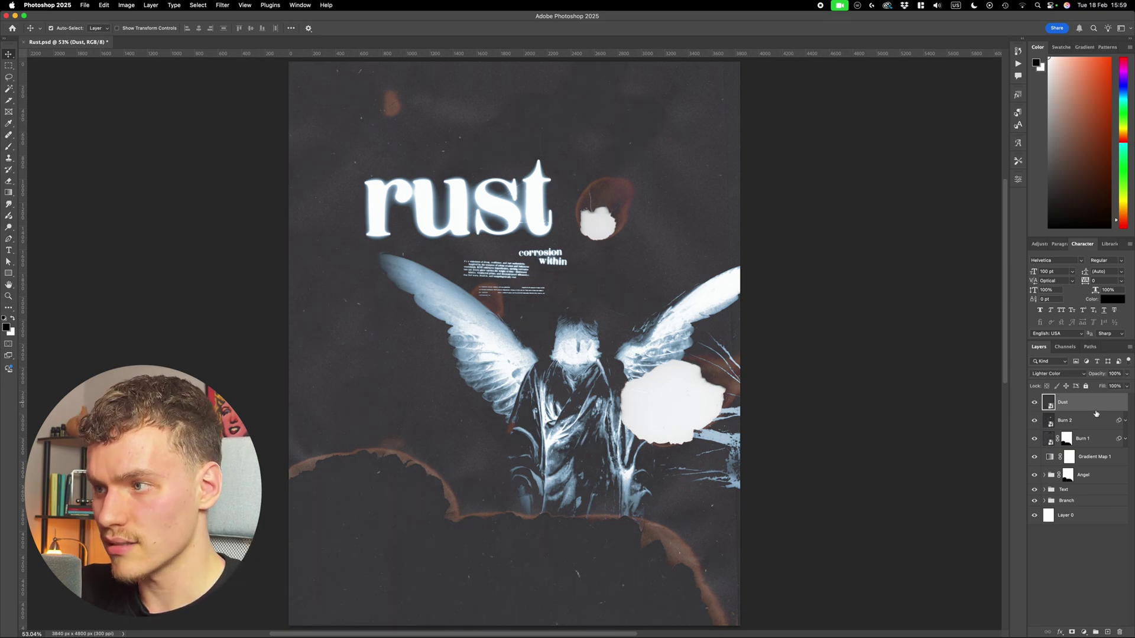
Apply Levels to the Dust layer with input values of 20 for shadows, 0.56 for midtones and 126 for highlights
key("super+l")
left_click_drag(760, 309, 767, 312)
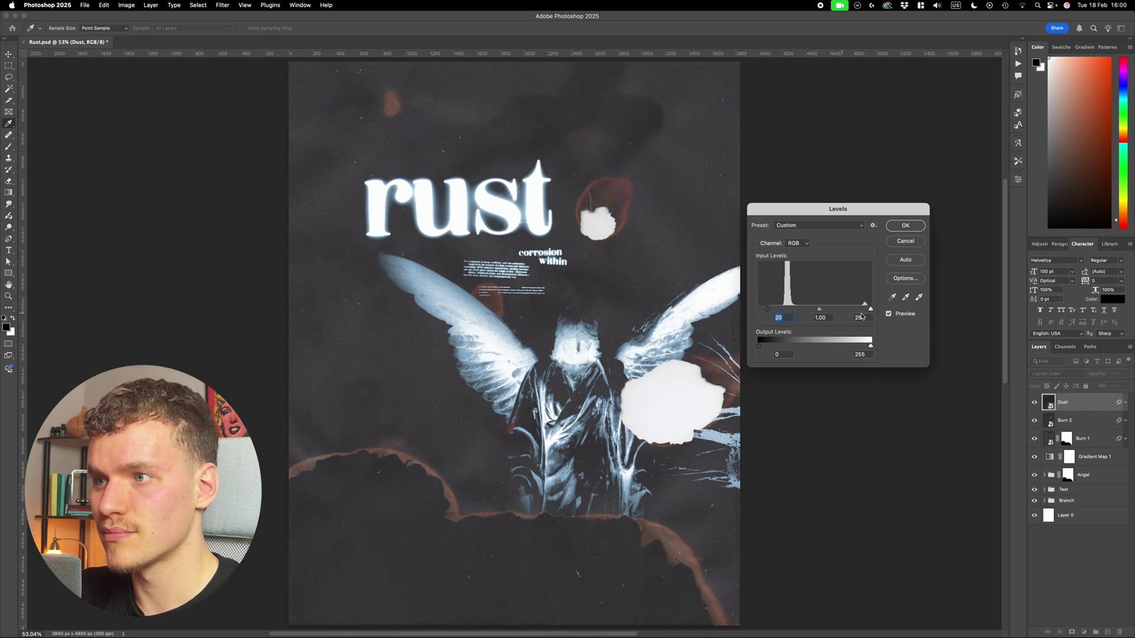
left_click_drag(870, 310, 804, 315)
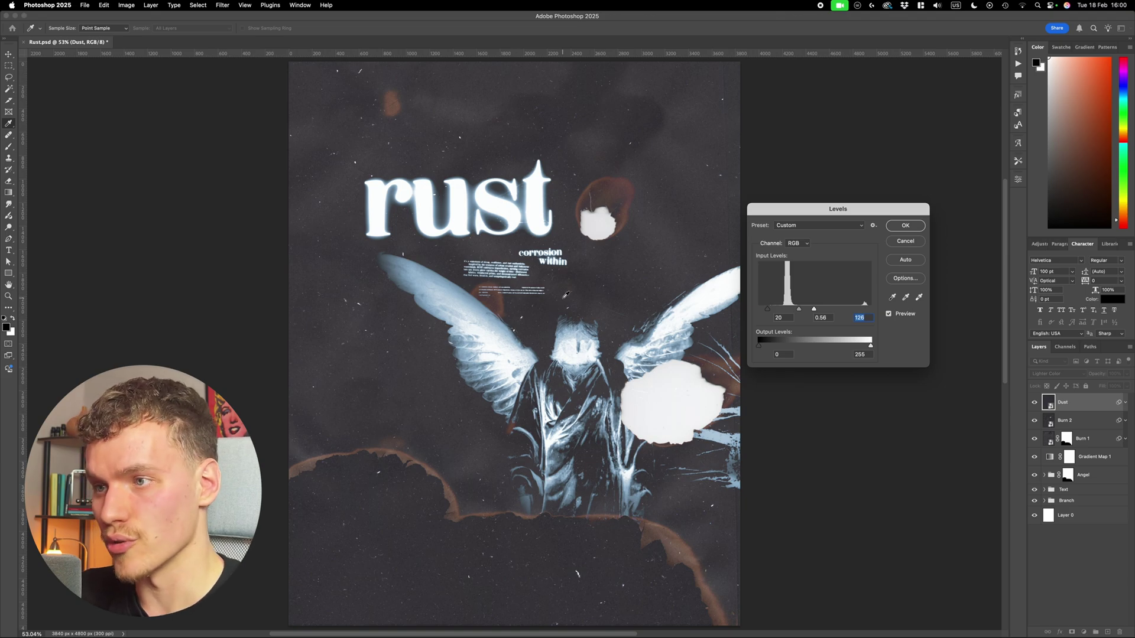
left_click(906, 227)
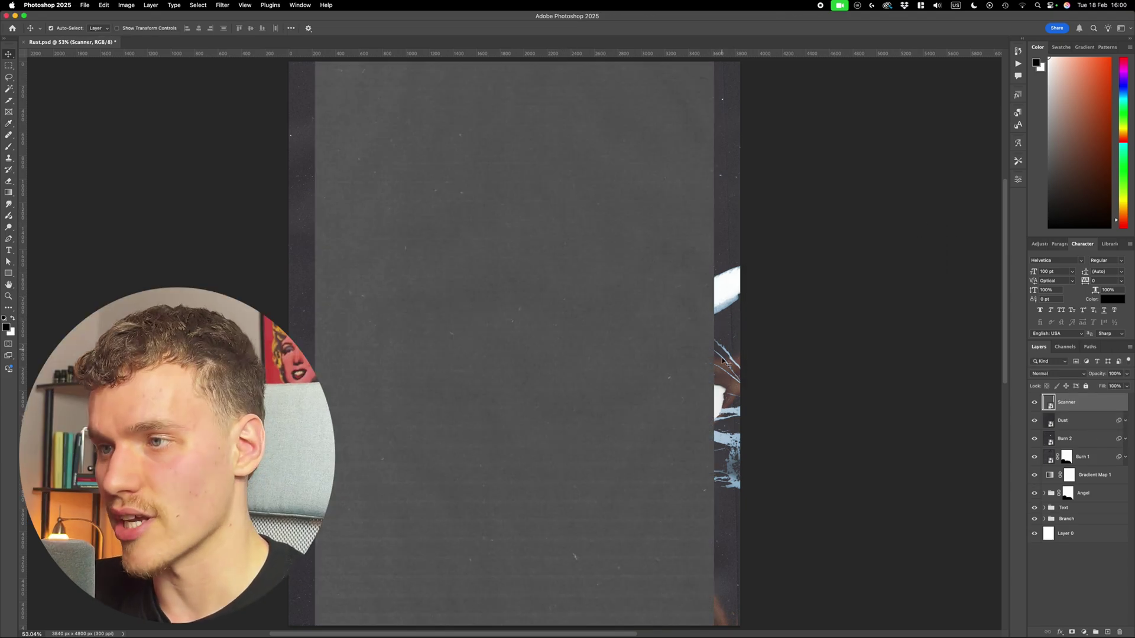
Scale up the Scanner texture layer from its centre until it covers the full width of the poster
scroll(717, 320, "up", 2)
key("super+t")
left_click_drag(723, 339, 762, 341)
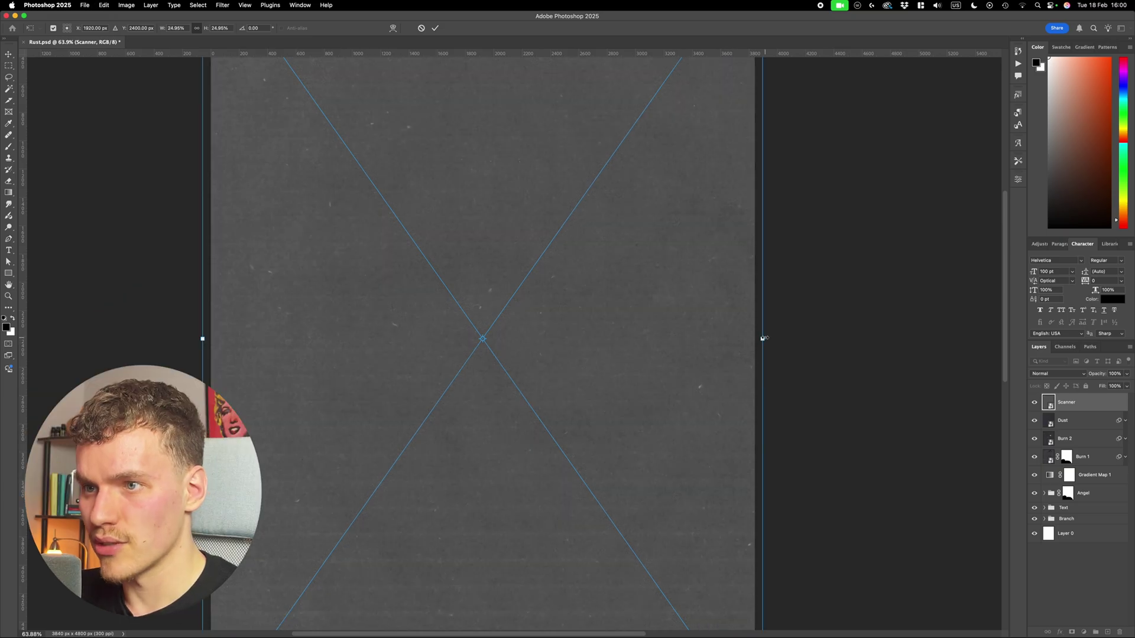
key("Return")
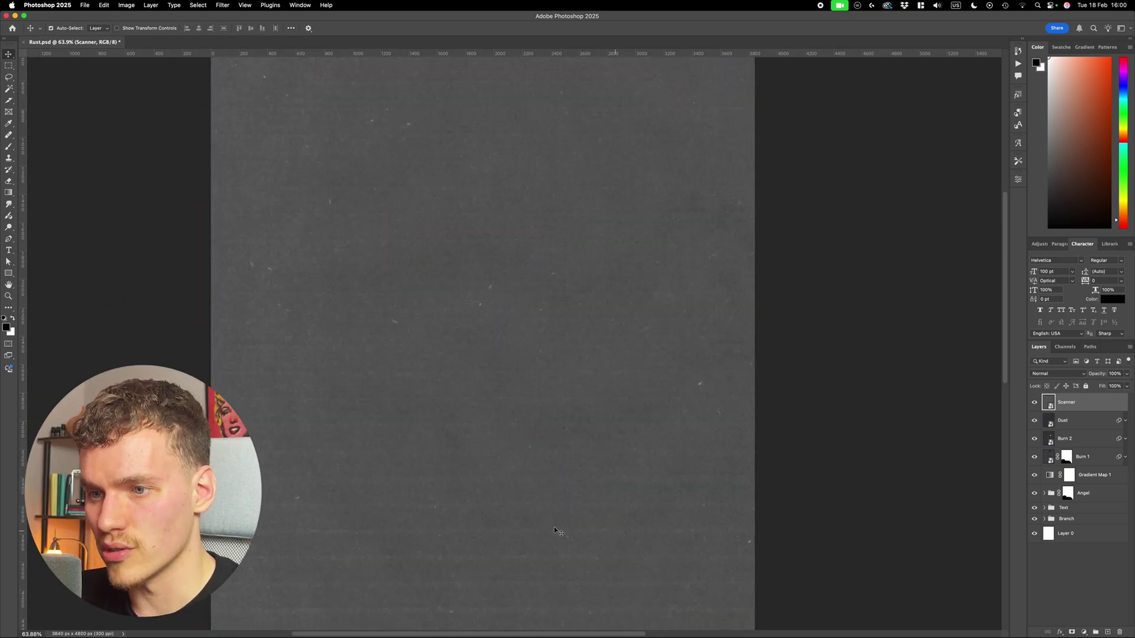
scroll(568, 523, "down", 3)
scroll(627, 497, "down", 3)
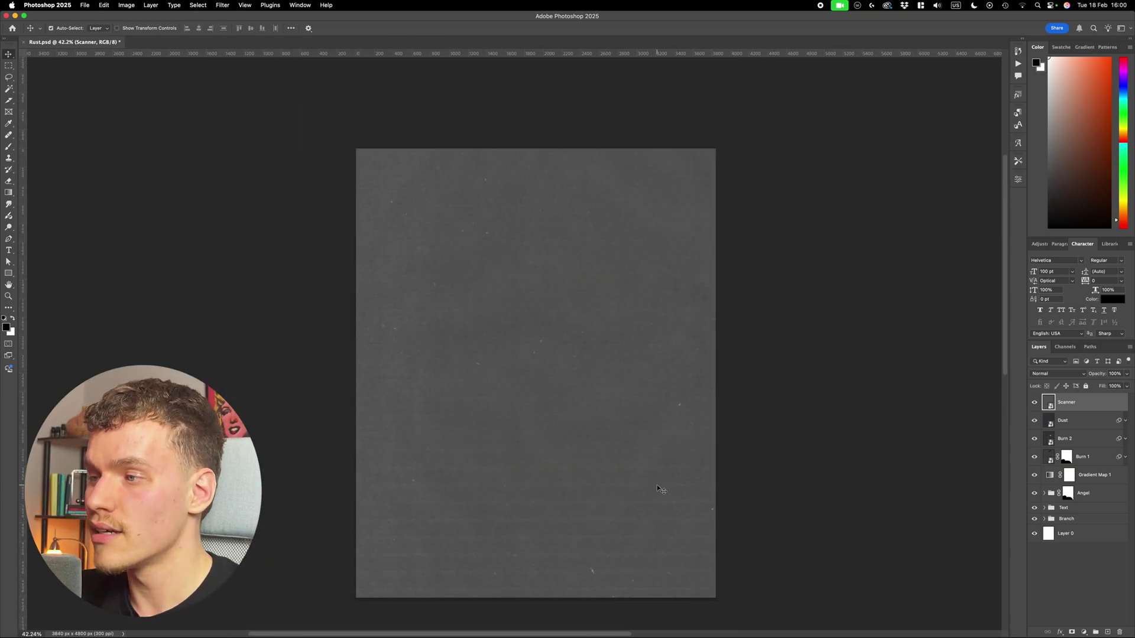
Set the Scanner layer's blend mode to Overlay
left_click(1058, 375)
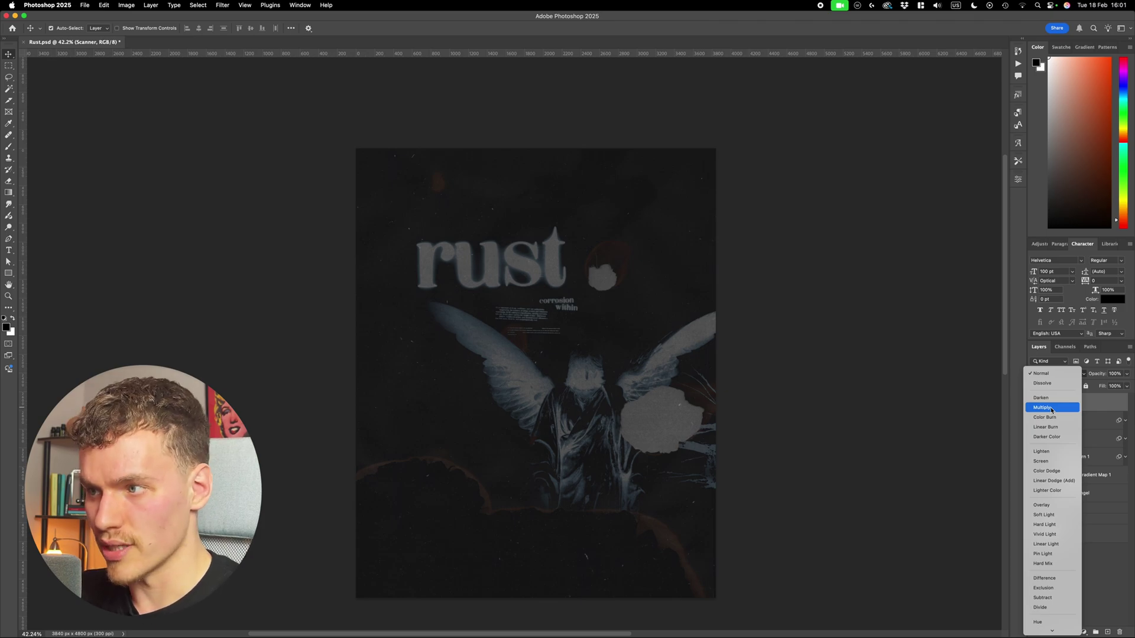
left_click(1068, 506)
scroll(640, 389, "up", 2)
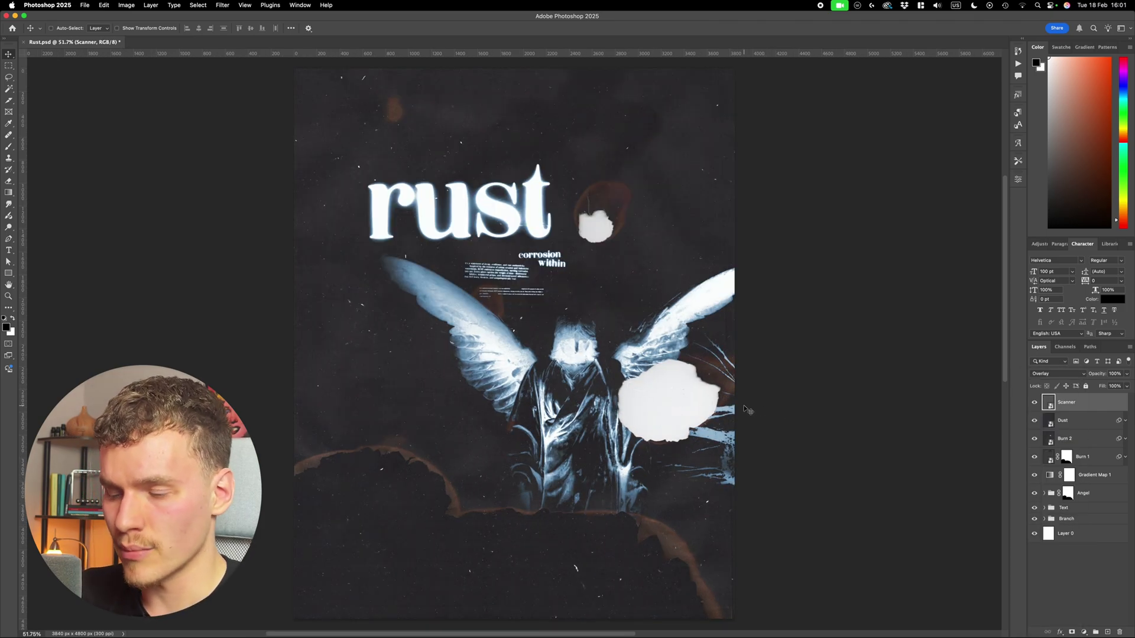
Apply Levels to the Scanner layer with the shadow input at 71 and the midtones at about 3.59
key("super+l")
left_click_drag(758, 310, 813, 297)
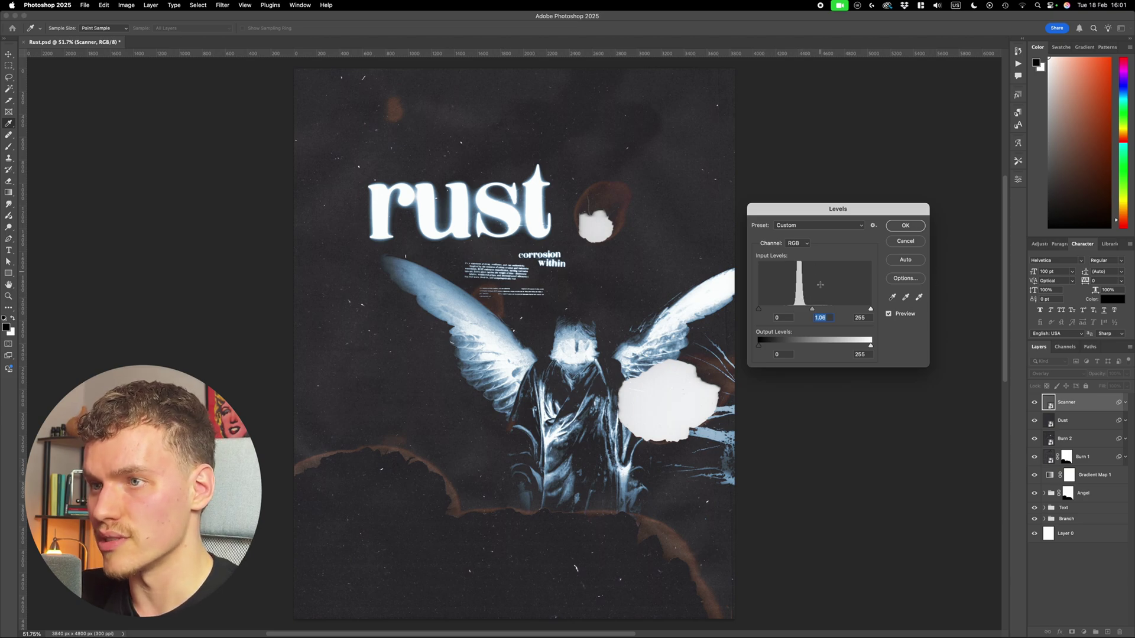
mouse_move(810, 313)
left_mouse_down()
mouse_move(770, 311)
mouse_move(807, 311)
mouse_move(792, 312)
left_mouse_up()
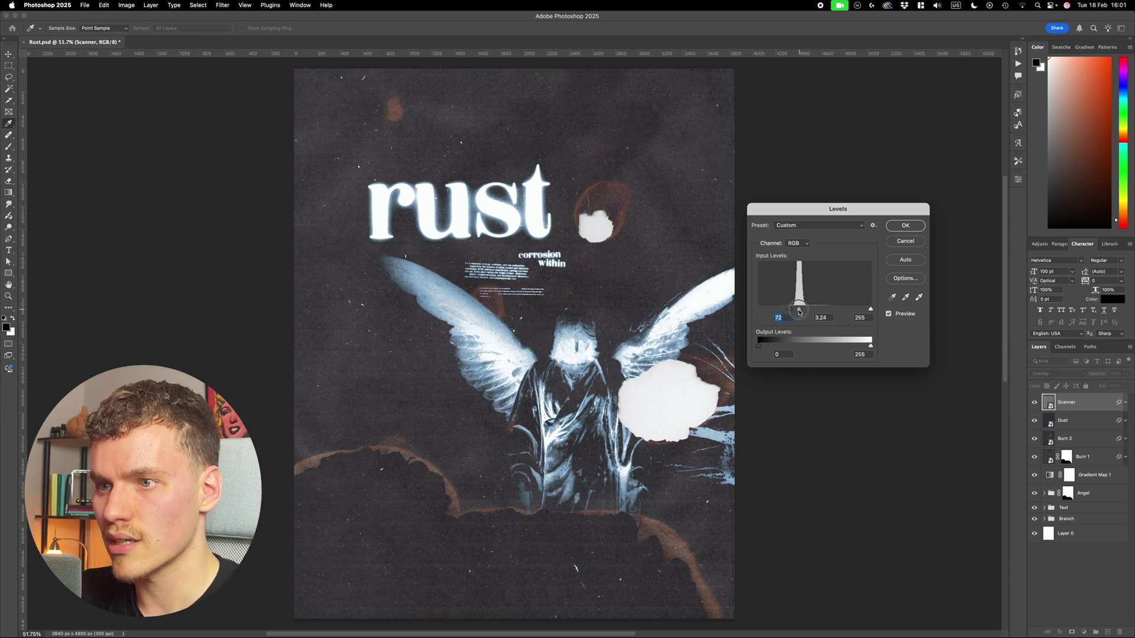
left_click_drag(799, 312, 793, 313)
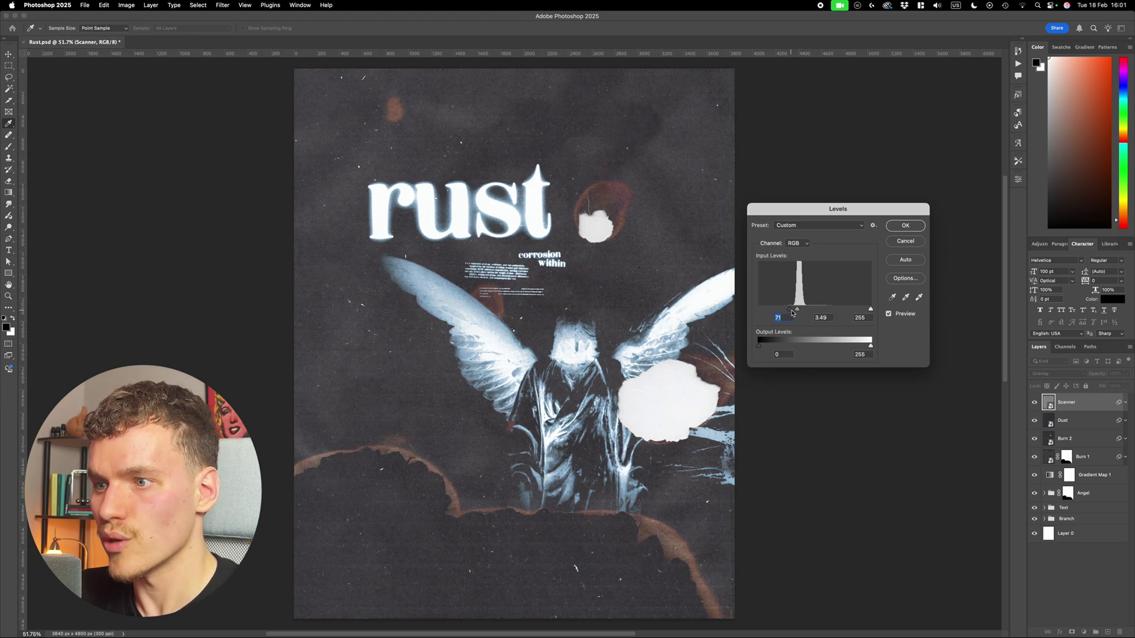
scroll(583, 335, "up", 5)
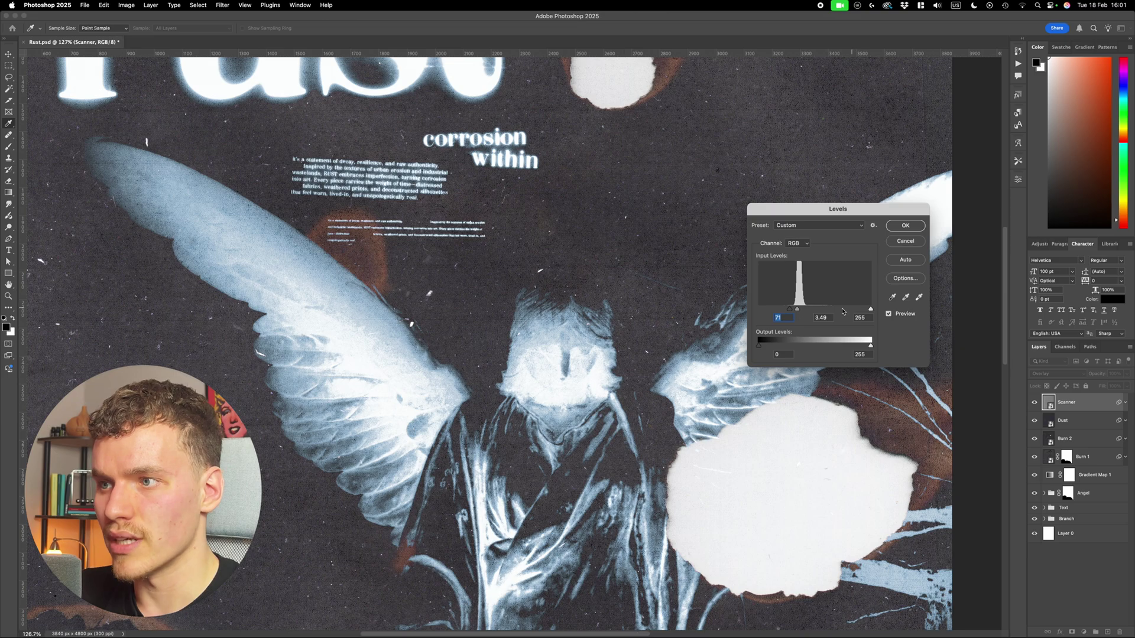
left_click_drag(797, 310, 799, 312)
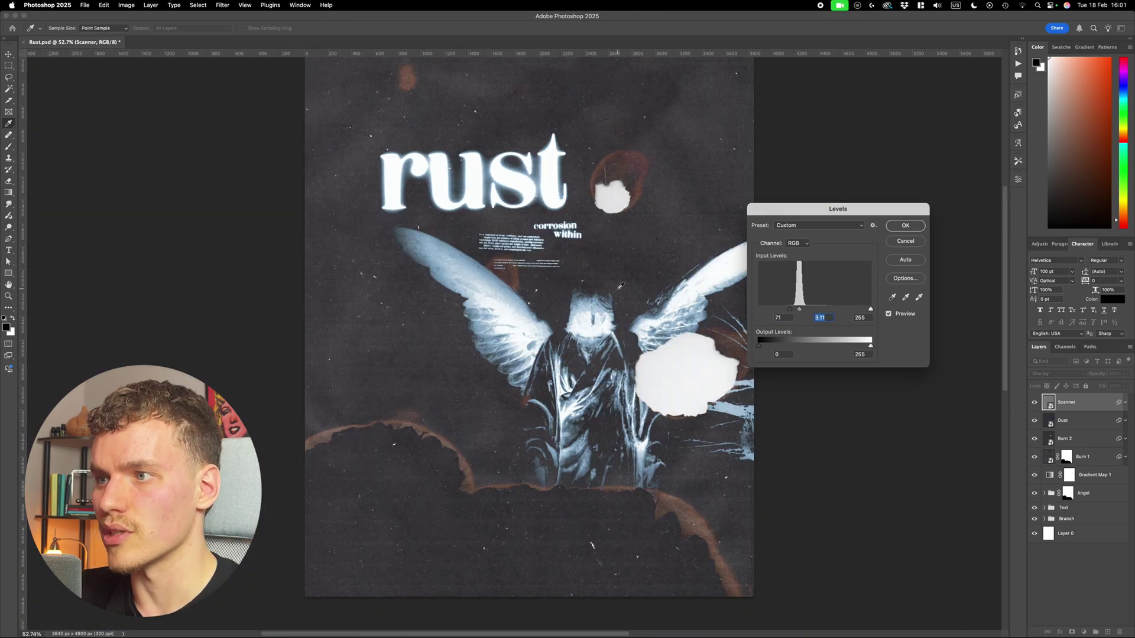
key("Return")
Load Burn 1's layer mask as a selection and use it to mask both the Scanner and Dust layers along the burnt edge
scroll(611, 476, "up", 2)
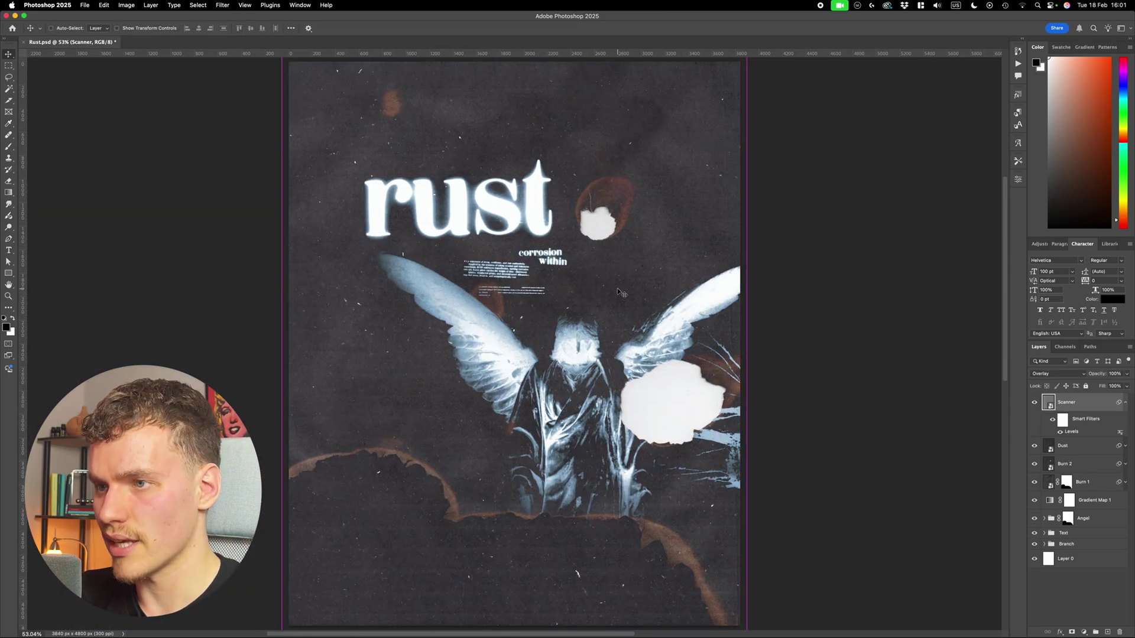
scroll(678, 519, "down", 3)
scroll(603, 495, "up", 2)
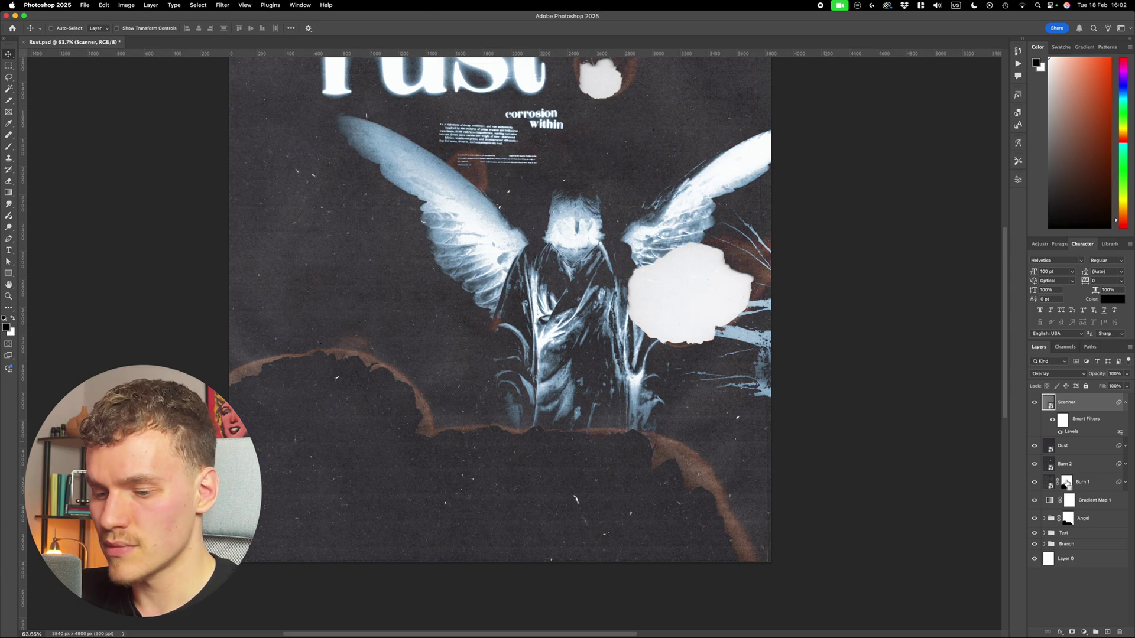
left_click(1066, 482, "super")
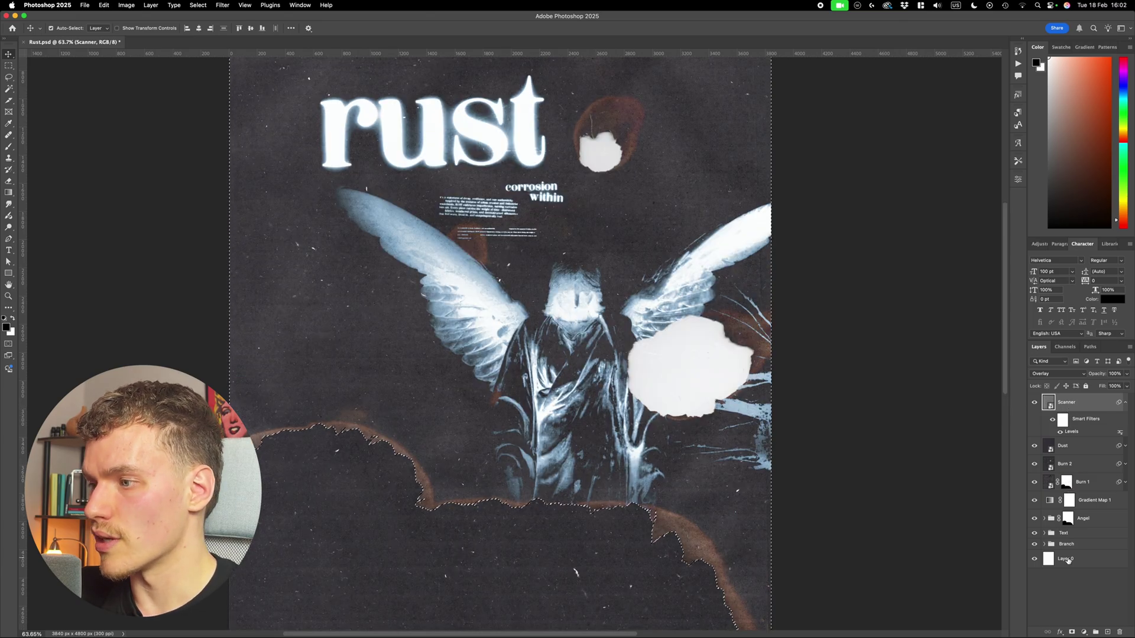
left_click(1071, 633)
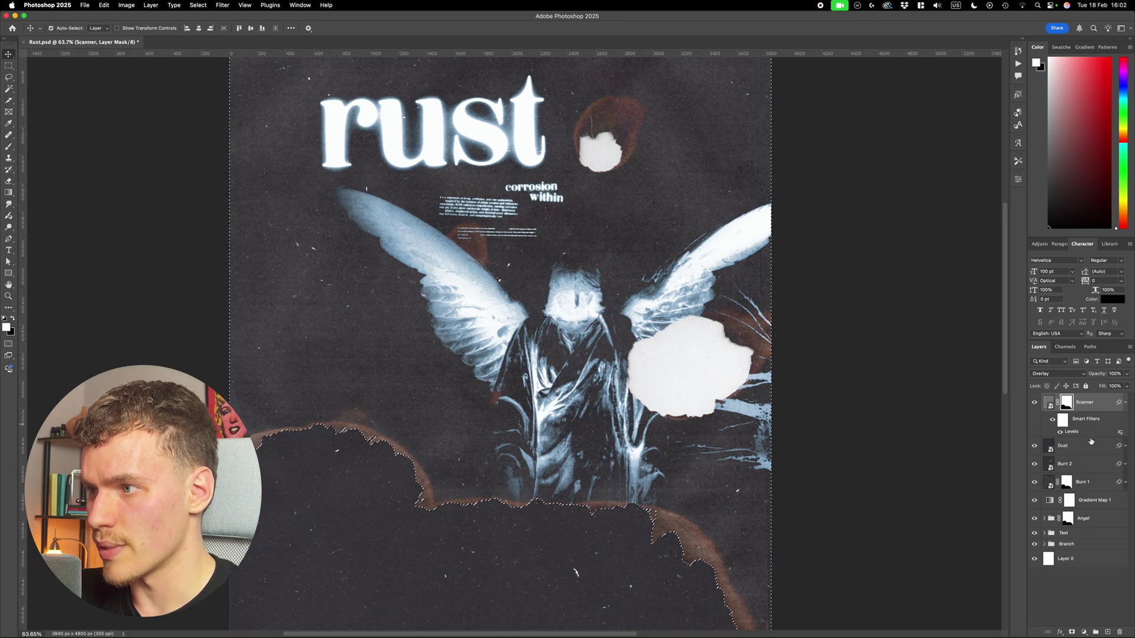
left_click(1092, 445)
left_click(1072, 633)
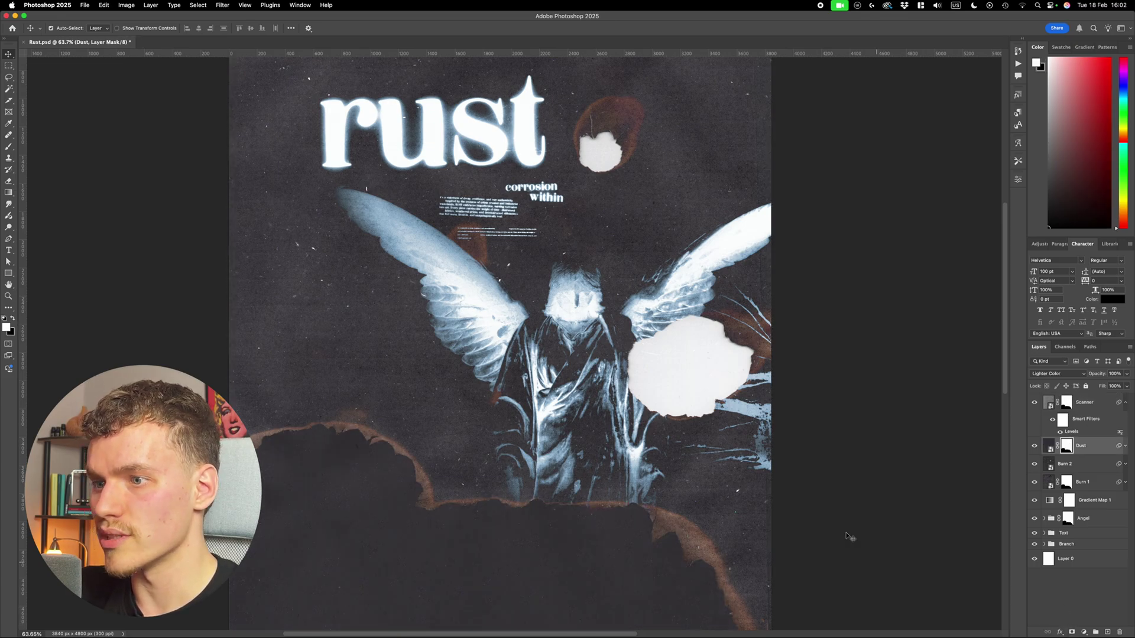
Inspect the masked dust and scanner textures along the burnt edge and over the angel's wings
scroll(847, 536, "down", 3)
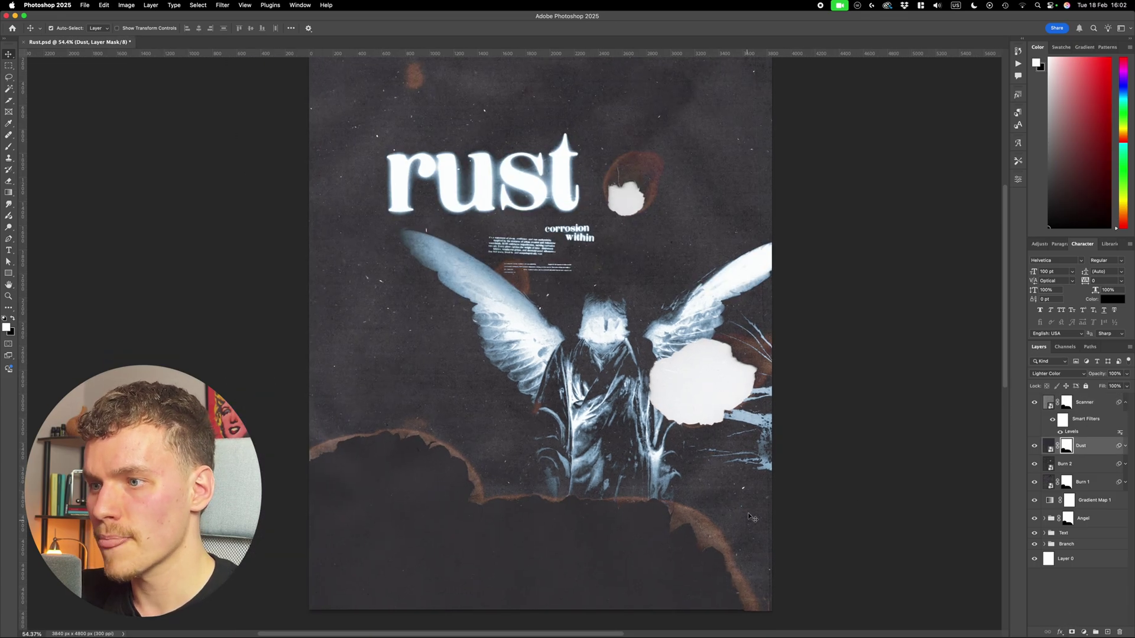
scroll(539, 164, "up", 3)
scroll(746, 338, "down", 4)
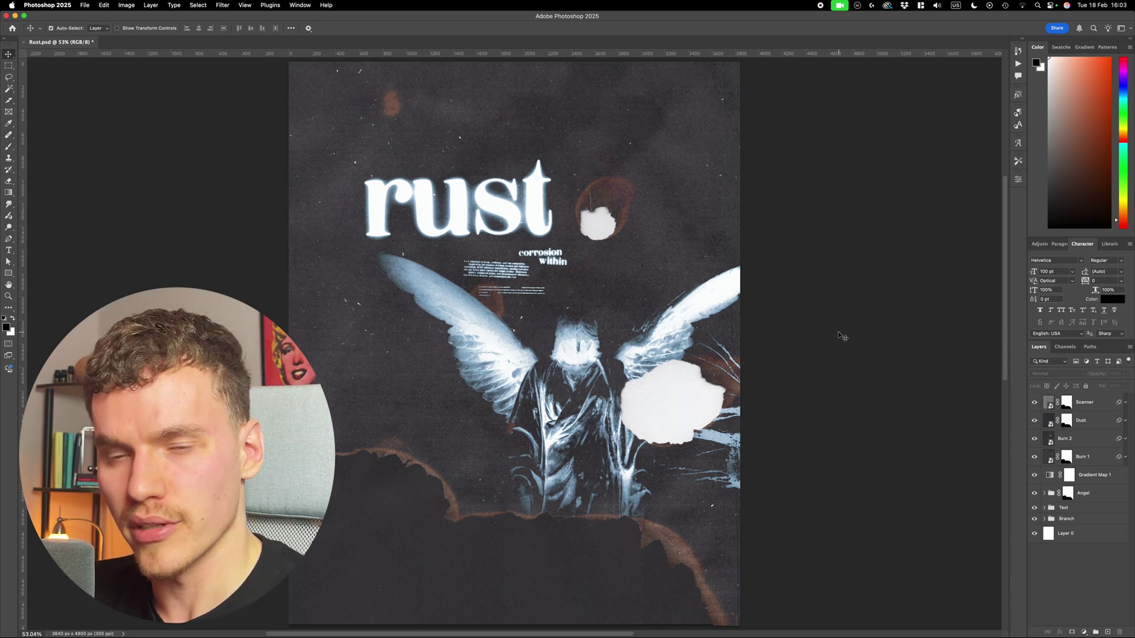
scroll(487, 329, "up", 3)
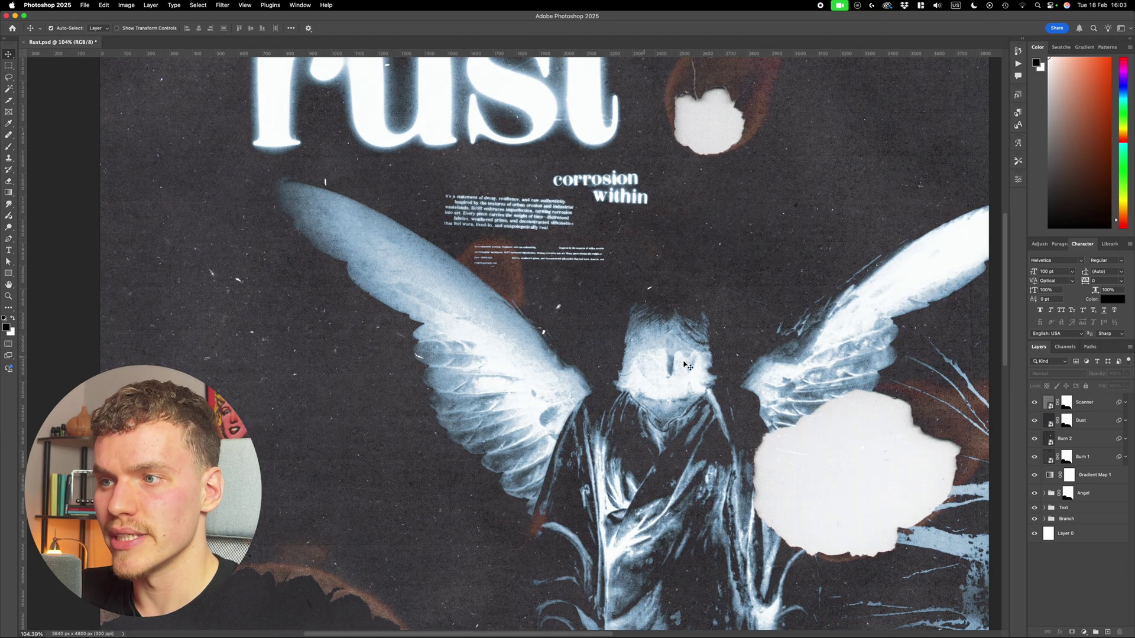
Inspect the textures over the angel's wings and the rust title up close and across the whole poster
scroll(686, 366, "up", 2)
scroll(219, 362, "down", 2)
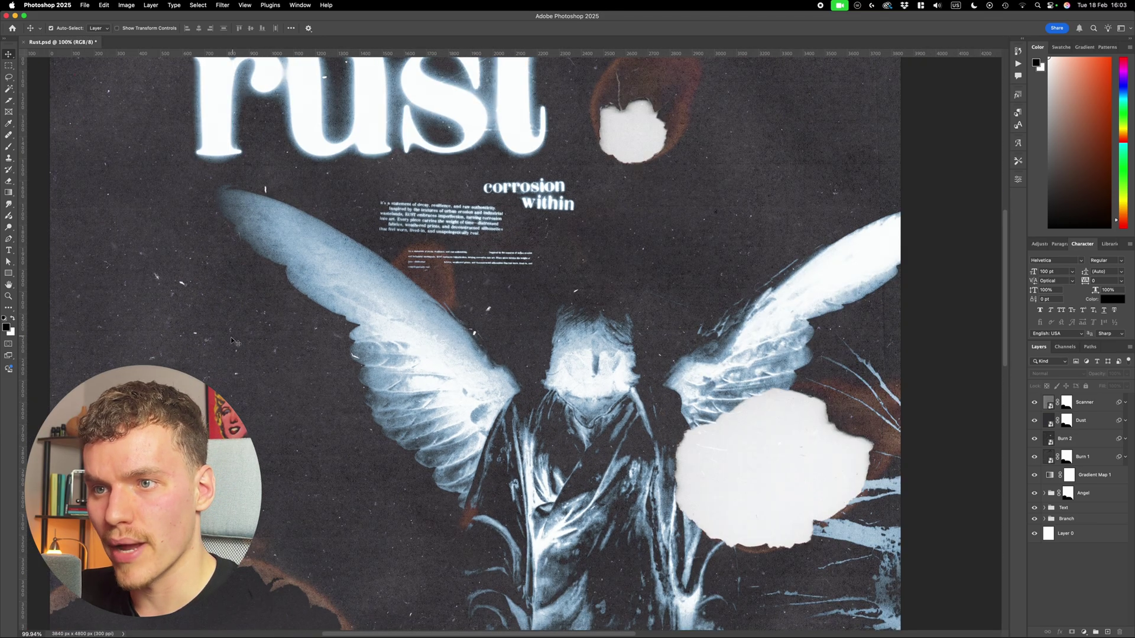
scroll(254, 334, "up", 5)
scroll(289, 401, "up", 5)
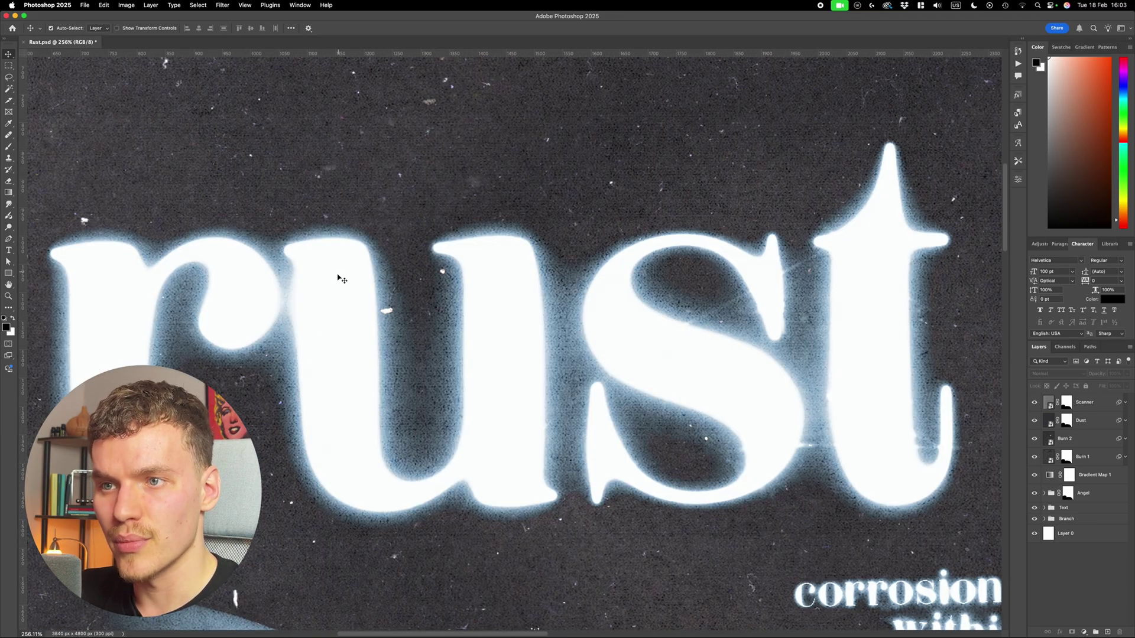
scroll(335, 489, "down", 1)
scroll(735, 367, "down", 1)
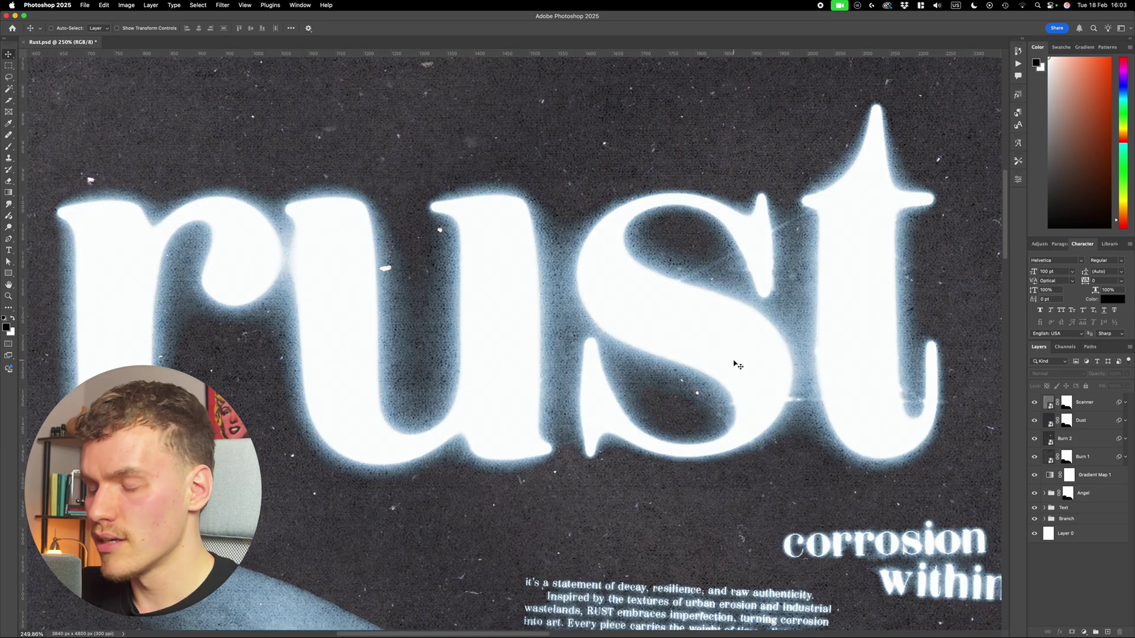
key("super+0")
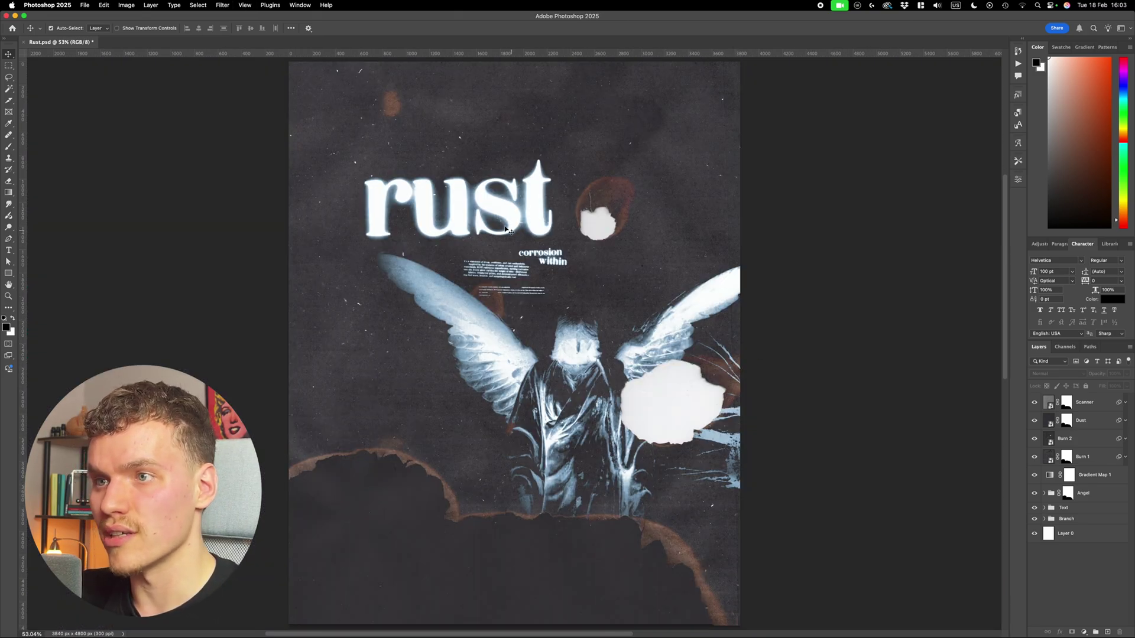
scroll(514, 242, "up", 1)
scroll(531, 266, "up", 2)
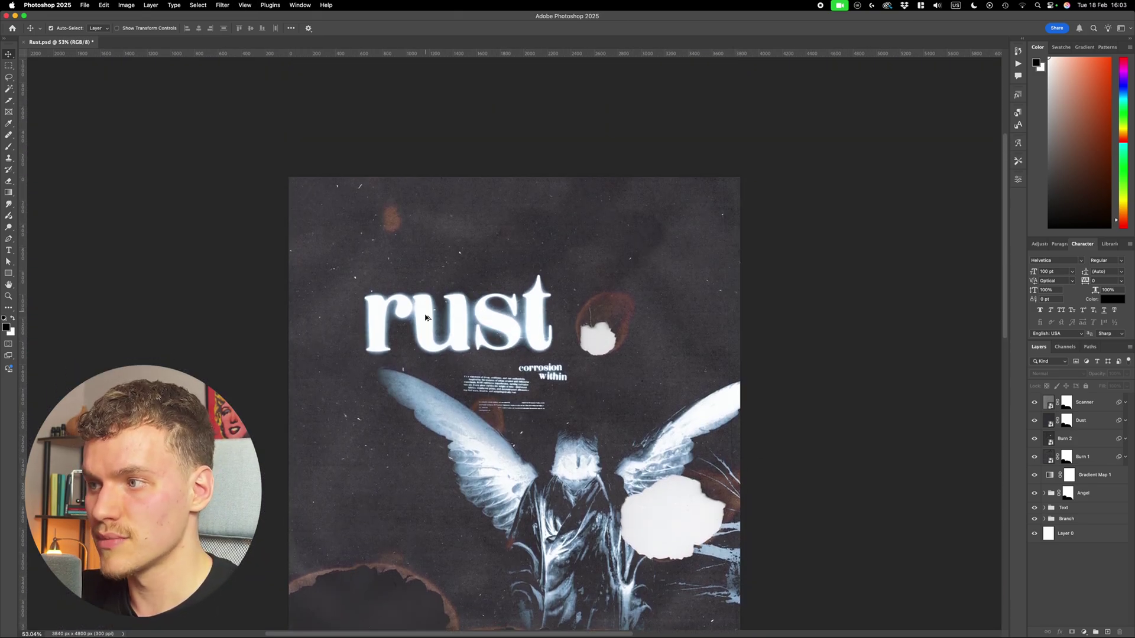
Duplicate the Scanner layer together with its layer mask and Levels filter
scroll(428, 316, "up", 5)
left_click(1095, 441)
left_click(1097, 423)
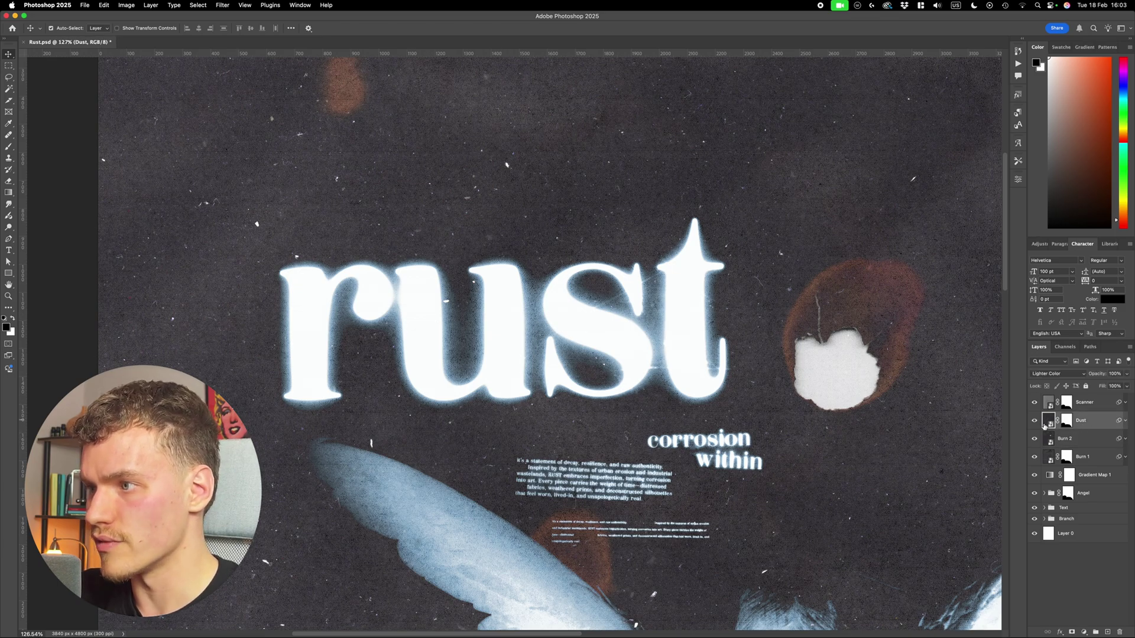
left_click(1093, 405)
scroll(907, 398, "down", 2)
key("super+j")
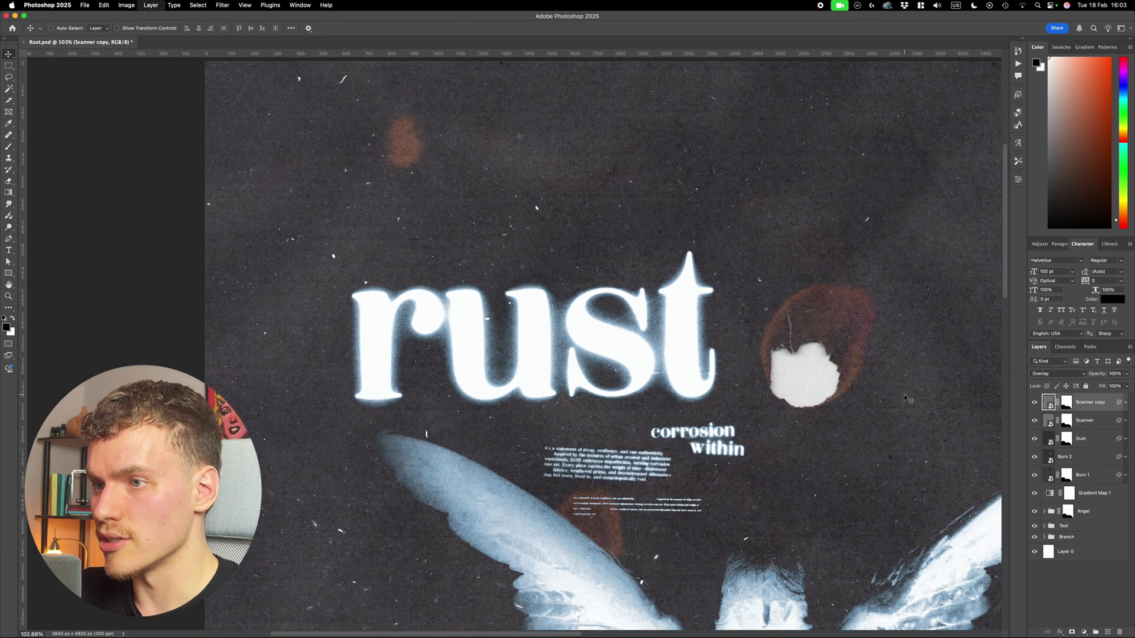
Set the blend mode of the Scanner copy layer to Exclusion
scroll(908, 399, "down", 4)
scroll(904, 398, "up", 3)
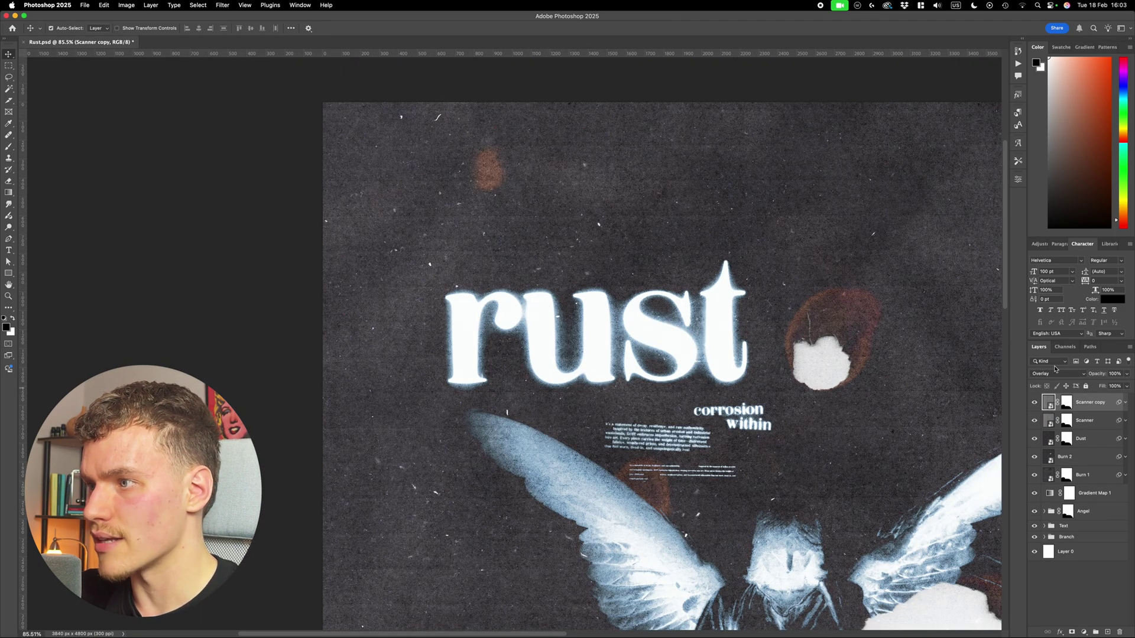
left_click(1058, 374)
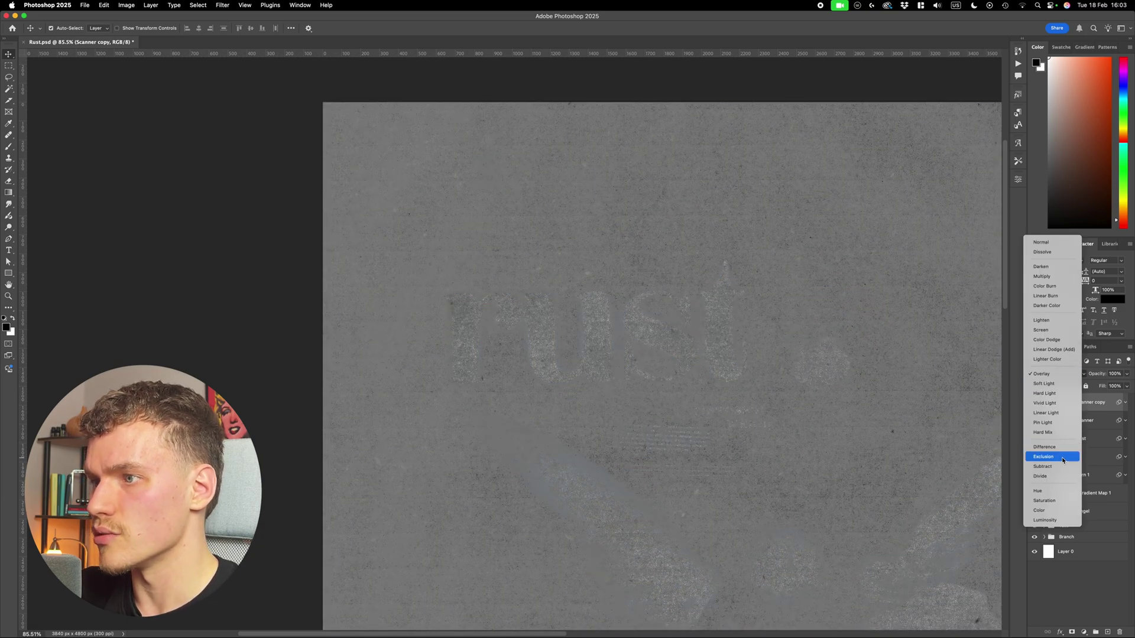
left_click(1062, 457)
scroll(920, 430, "down", 2)
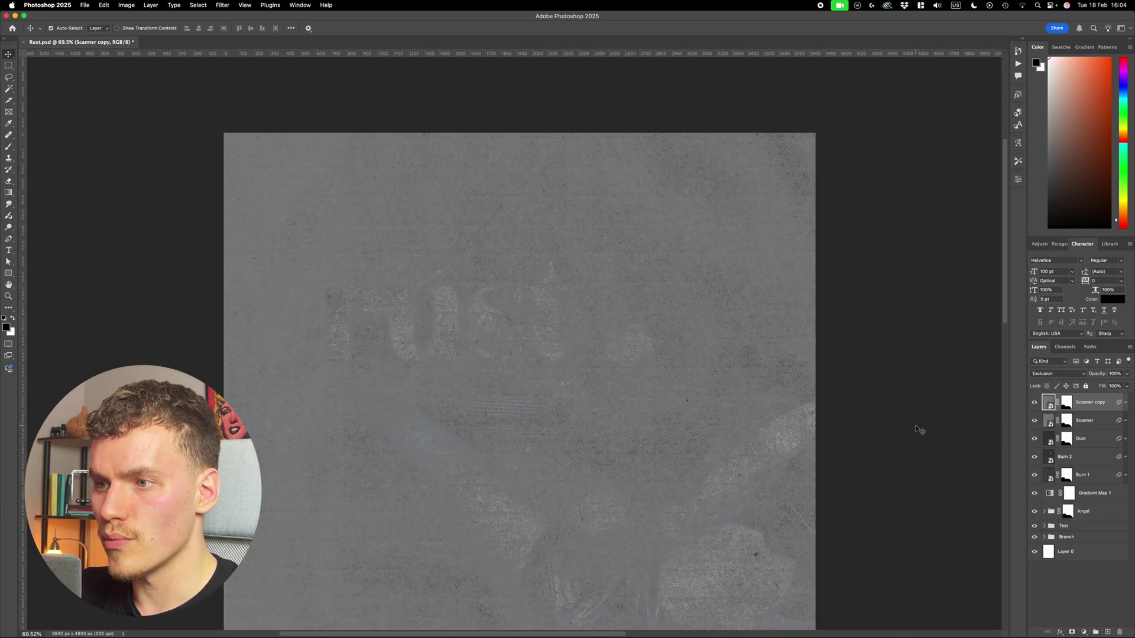
Clear the smart filters from the Scanner copy layer
left_click(1125, 403)
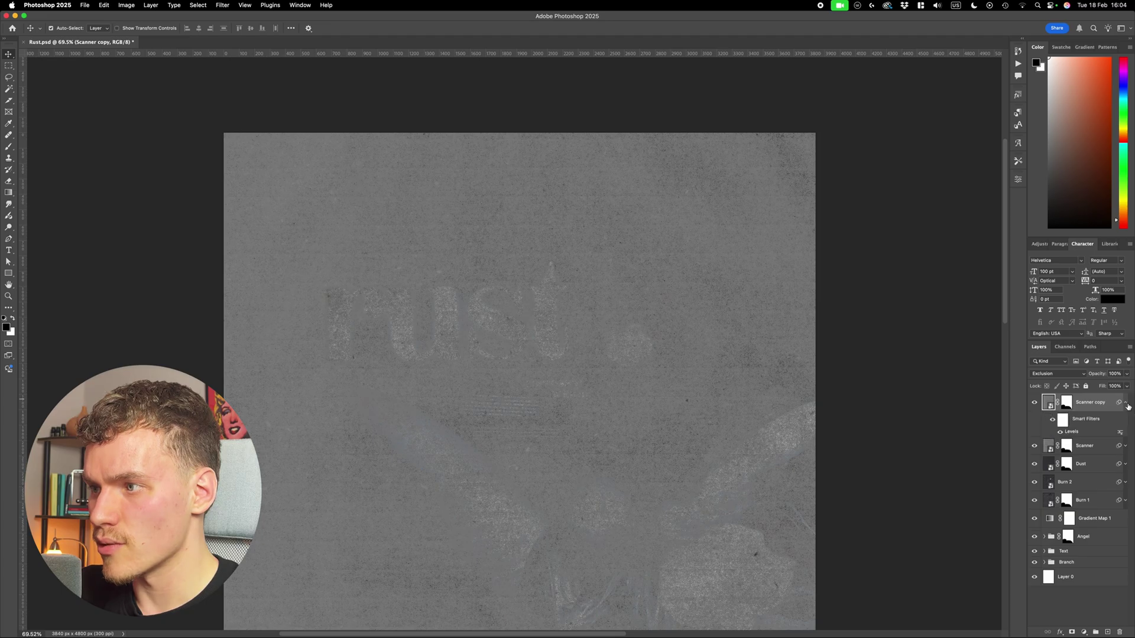
right_click(1076, 430)
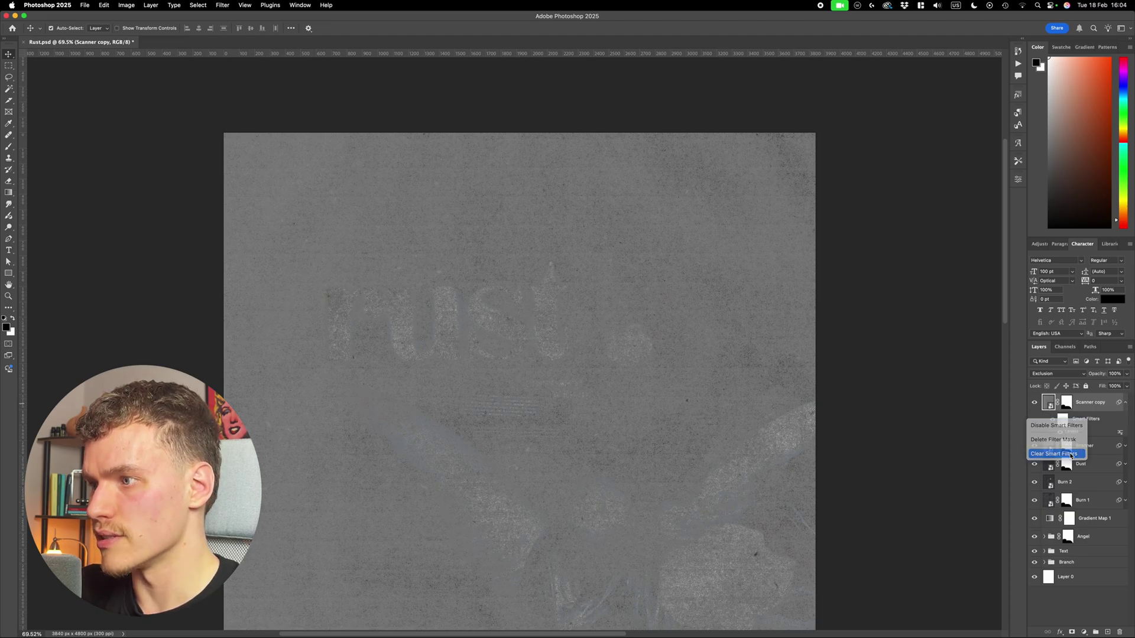
left_click(1058, 455)
scroll(878, 368, "down", 3)
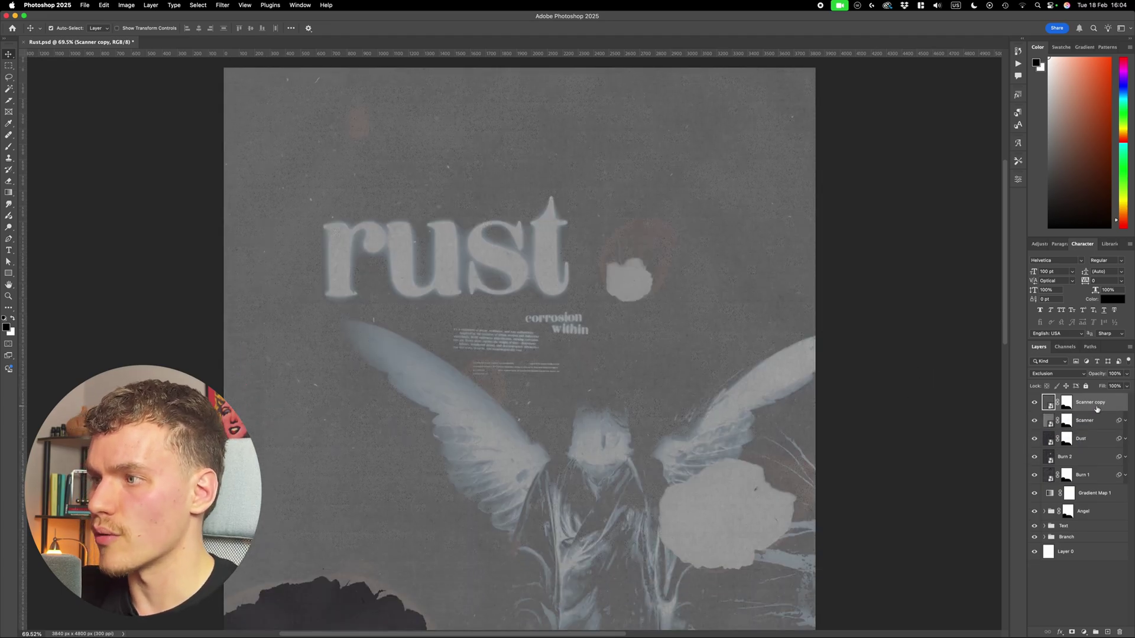
Apply Levels to the Scanner copy layer with the shadow input at 96 and the midtones at about 1.45
key("super+l")
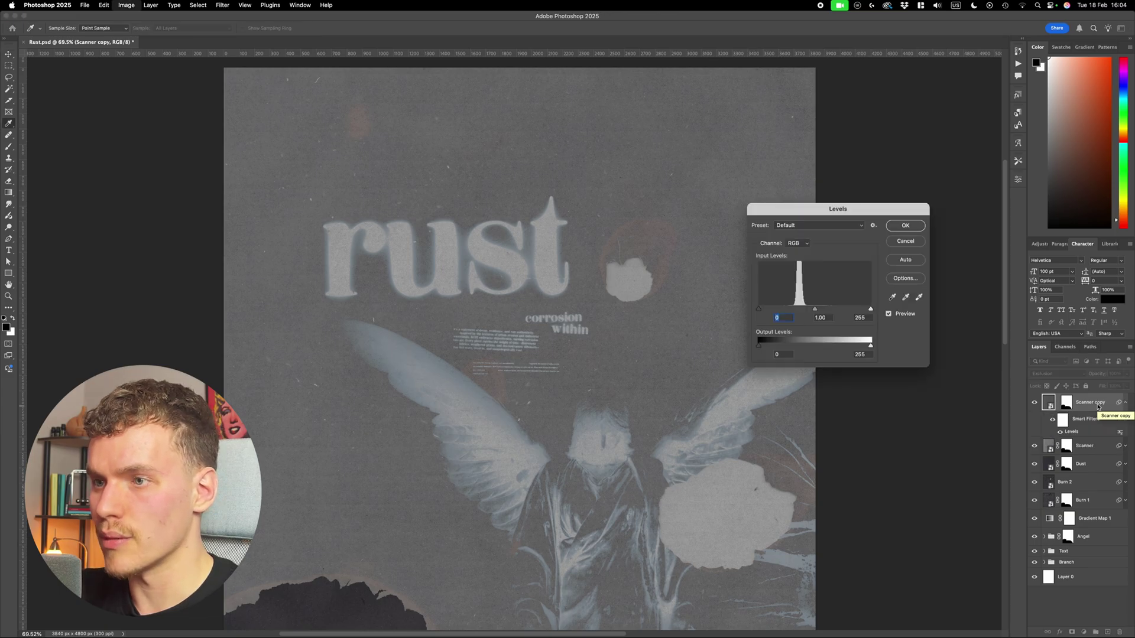
left_click_drag(759, 308, 804, 311)
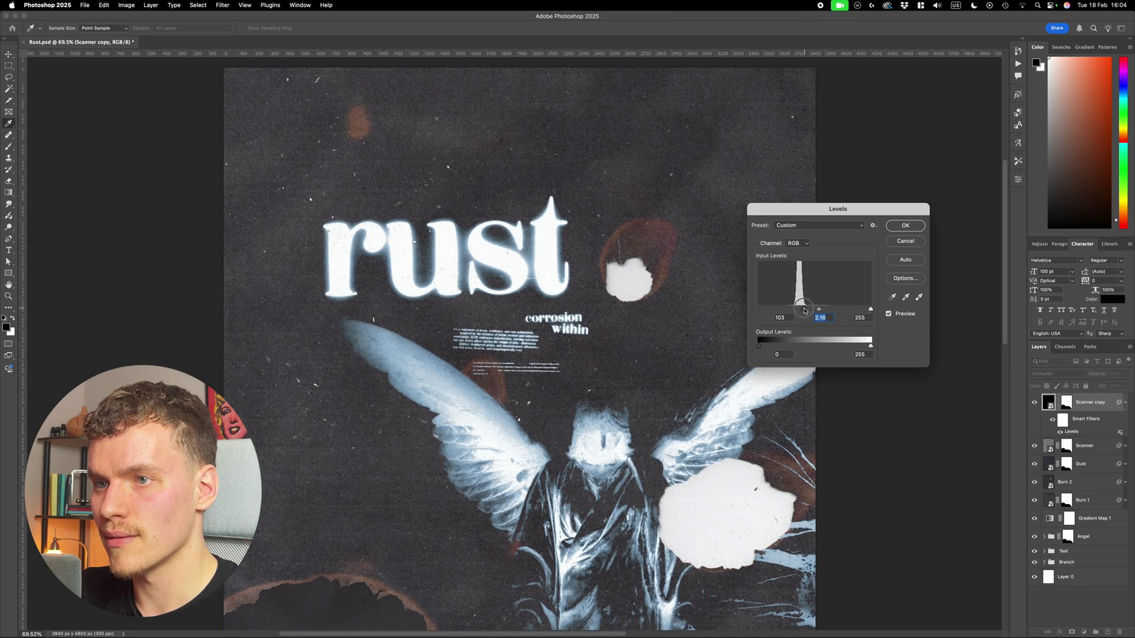
left_click_drag(802, 310, 800, 310)
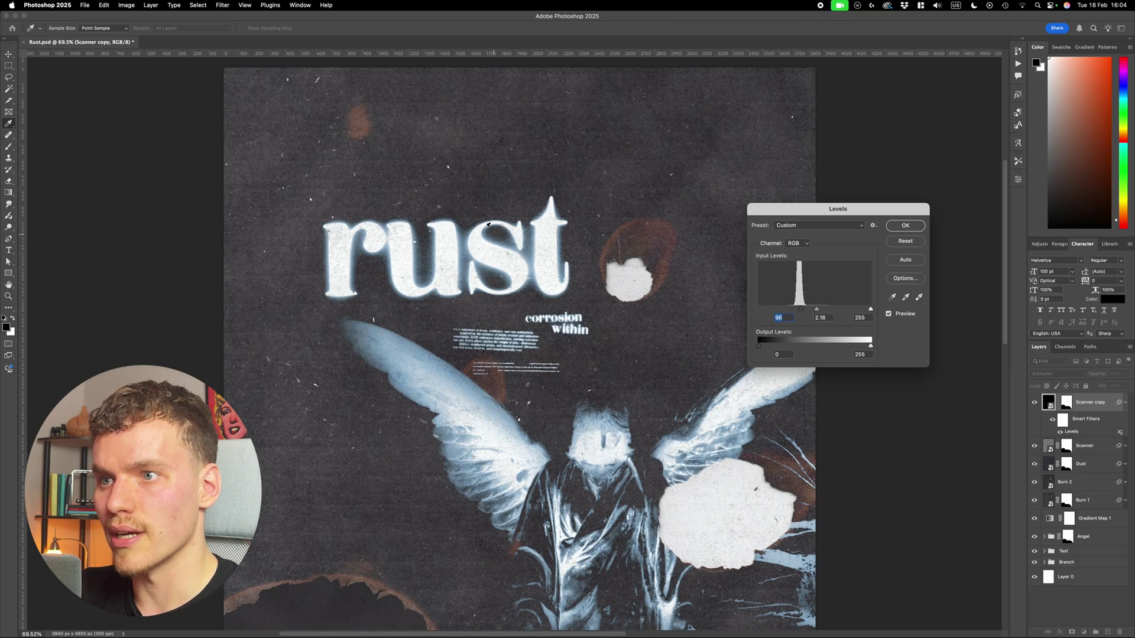
scroll(503, 258, "up", 5)
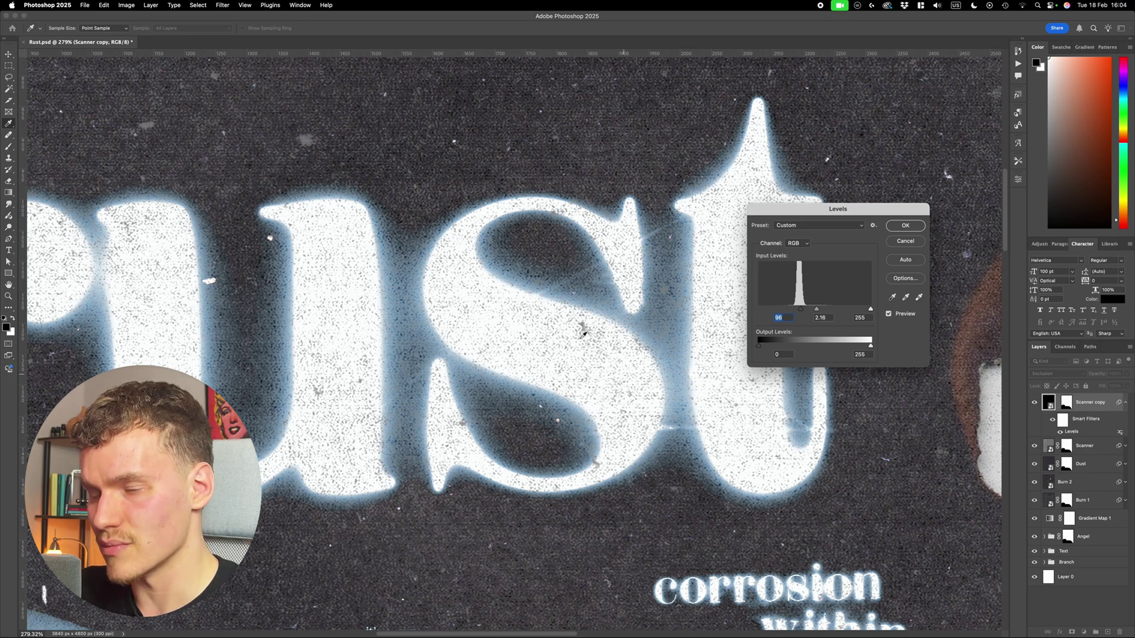
scroll(583, 334, "down", 8)
left_click_drag(817, 309, 828, 311)
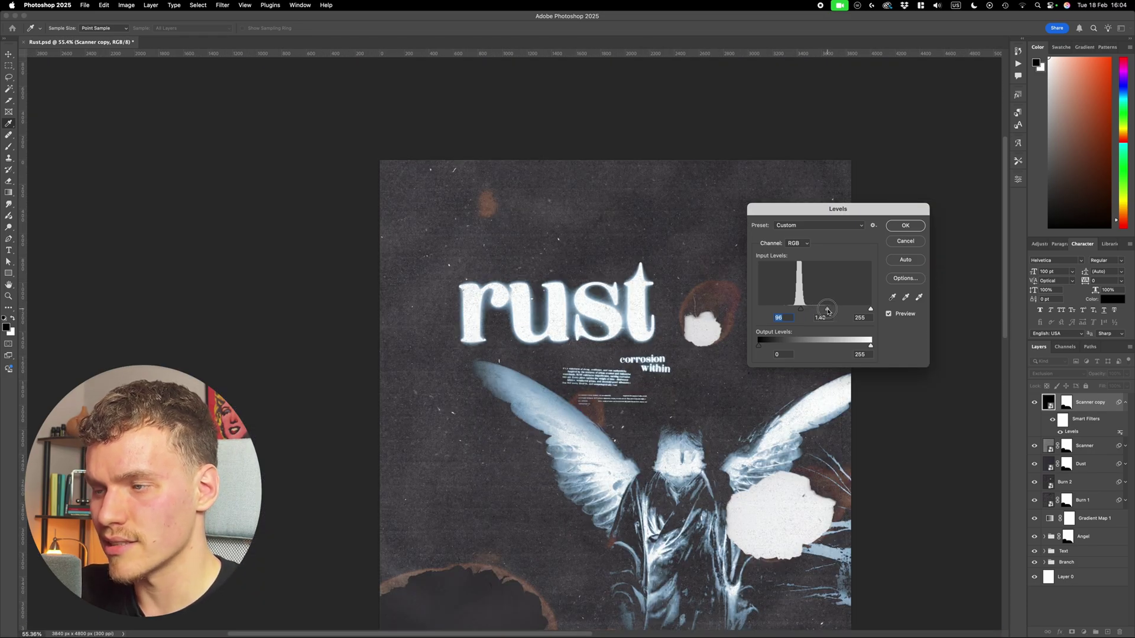
scroll(633, 296, "up", 4)
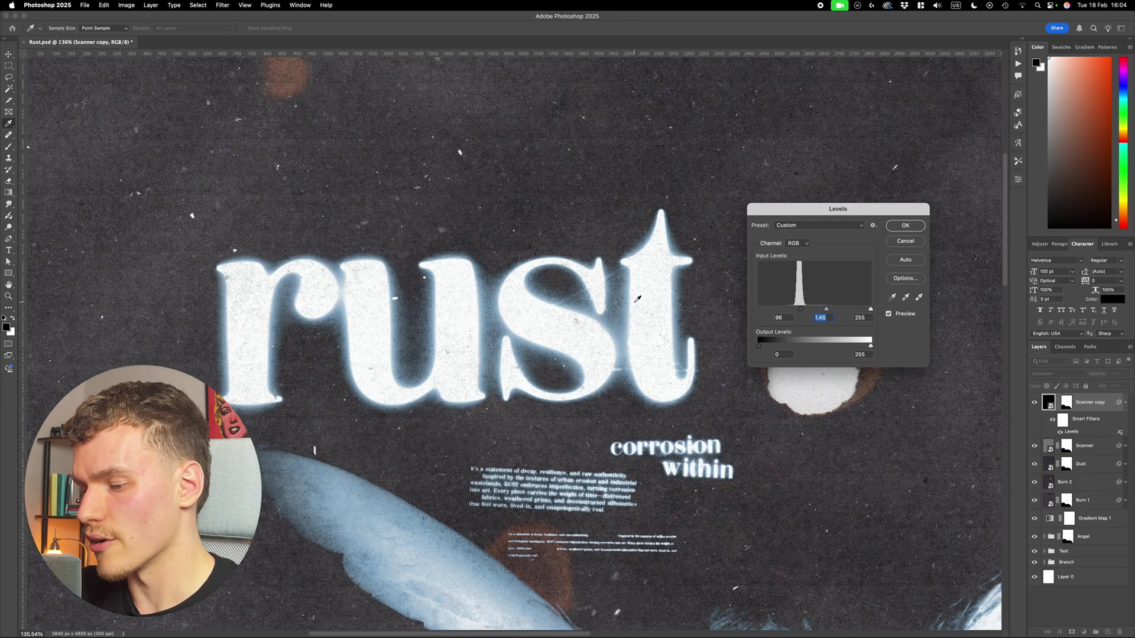
key("Return")
Compare the rust title's grain with the Scanner copy layer hidden and shown
key("super+0")
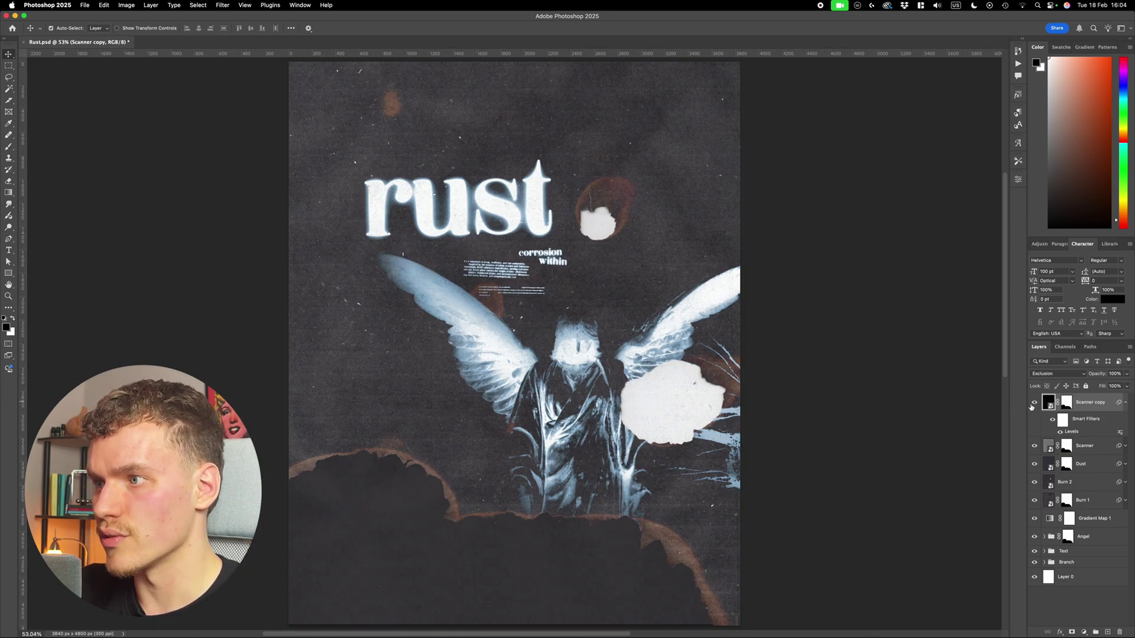
scroll(560, 237, "up", 8)
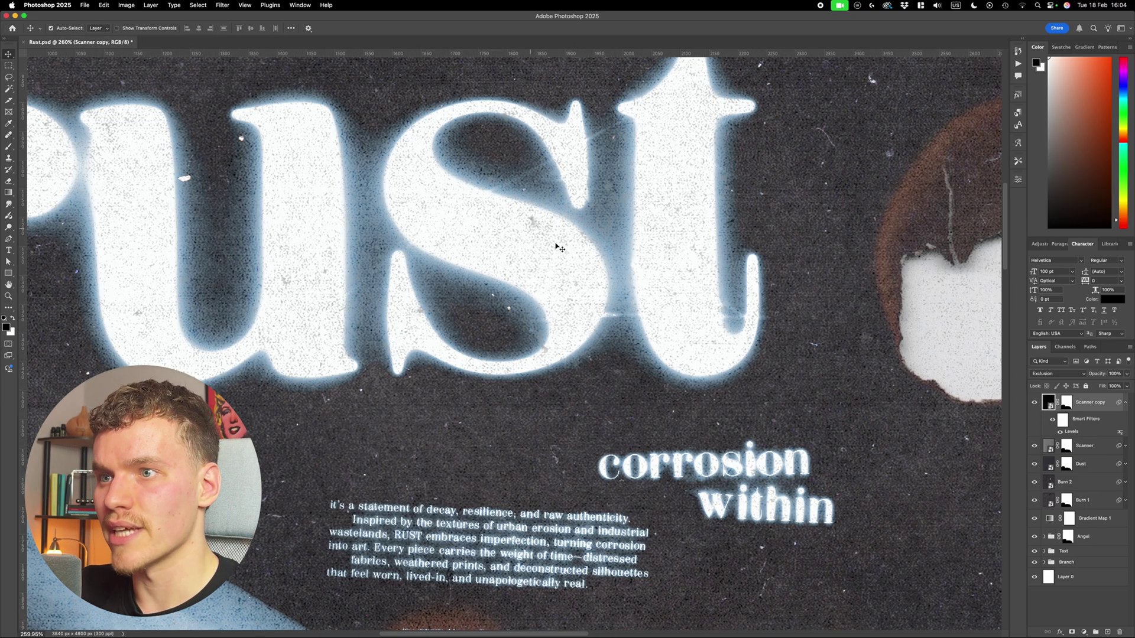
left_click(1034, 403)
left_click(1034, 403)
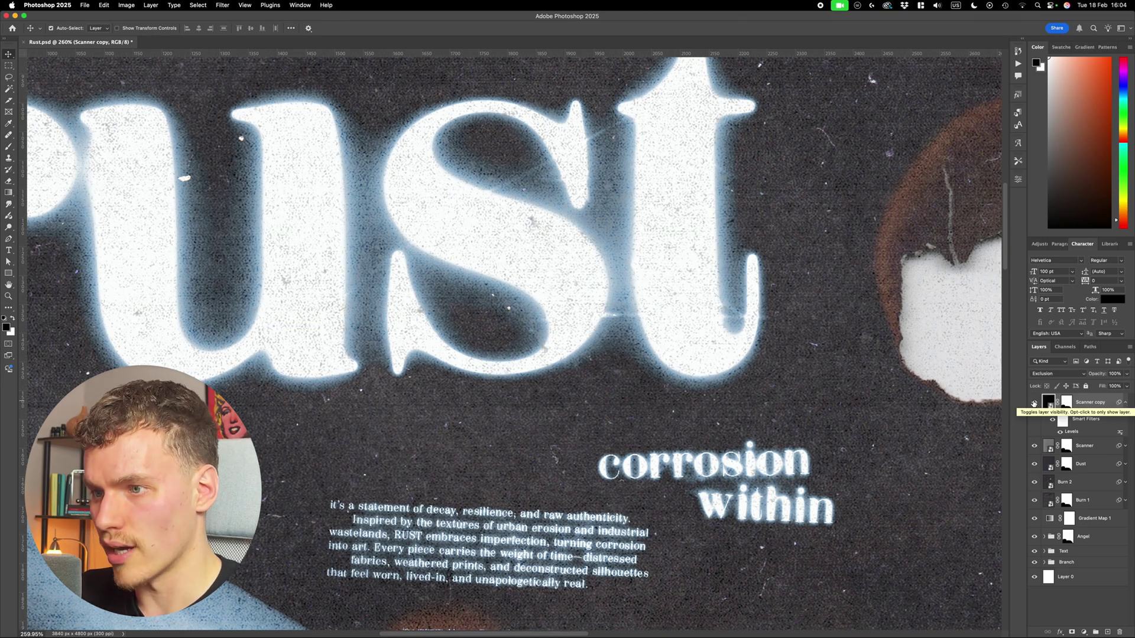
key("super+0")
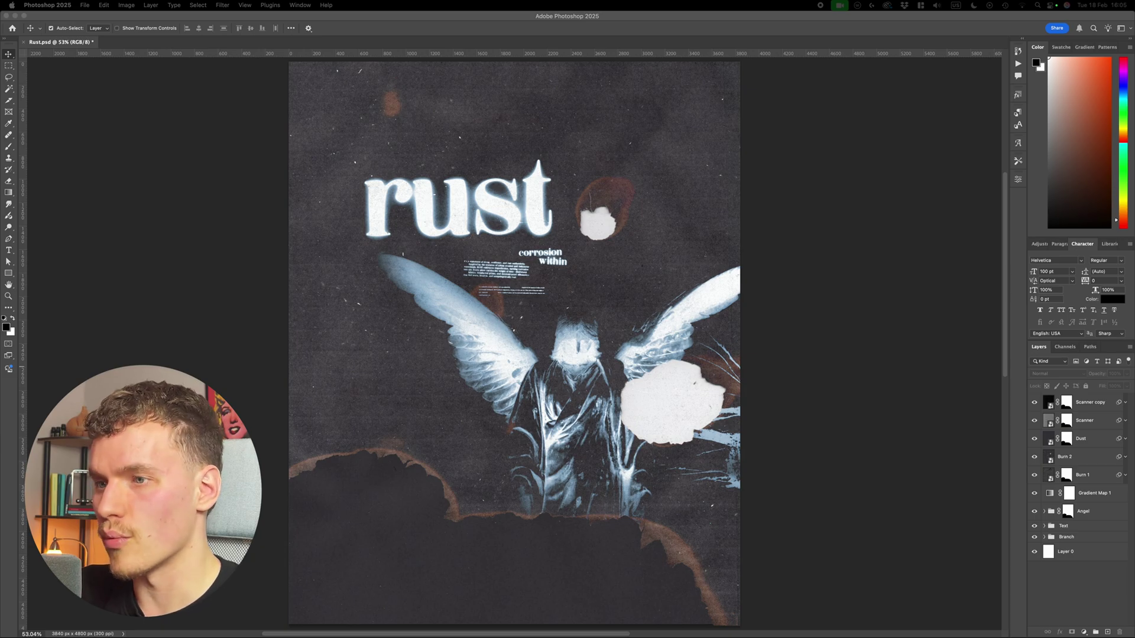
Place the Plastic Black texture on the poster and scale it to about 161%, pushing its white side strip outside the canvas
left_click_drag(1134, 317, 588, 315)
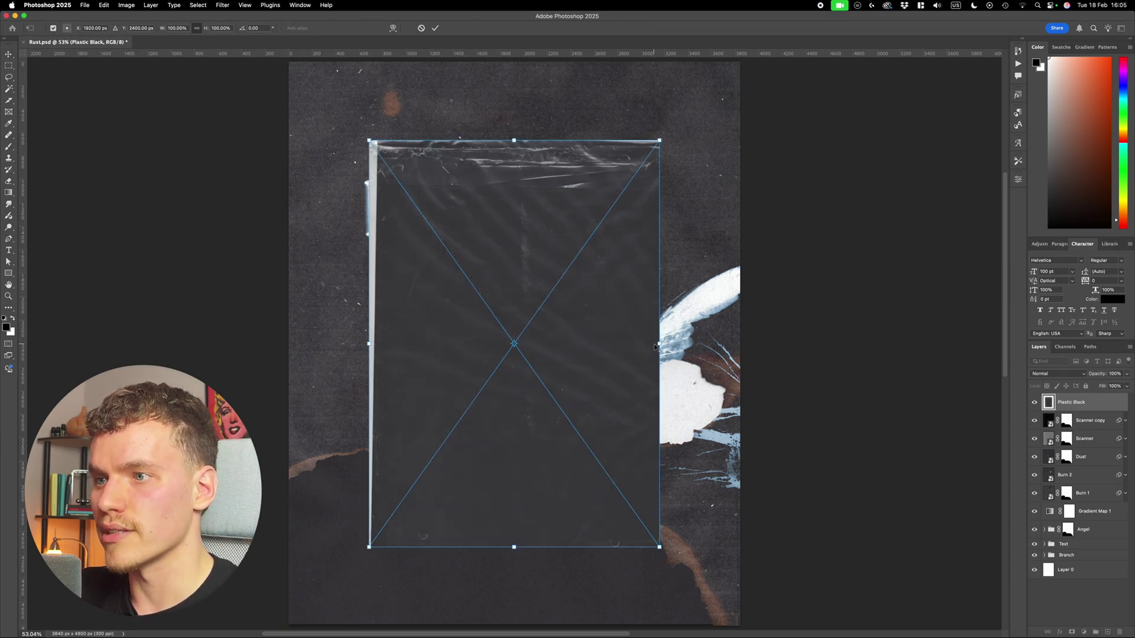
left_click_drag(655, 346, 740, 344)
left_click(286, 344)
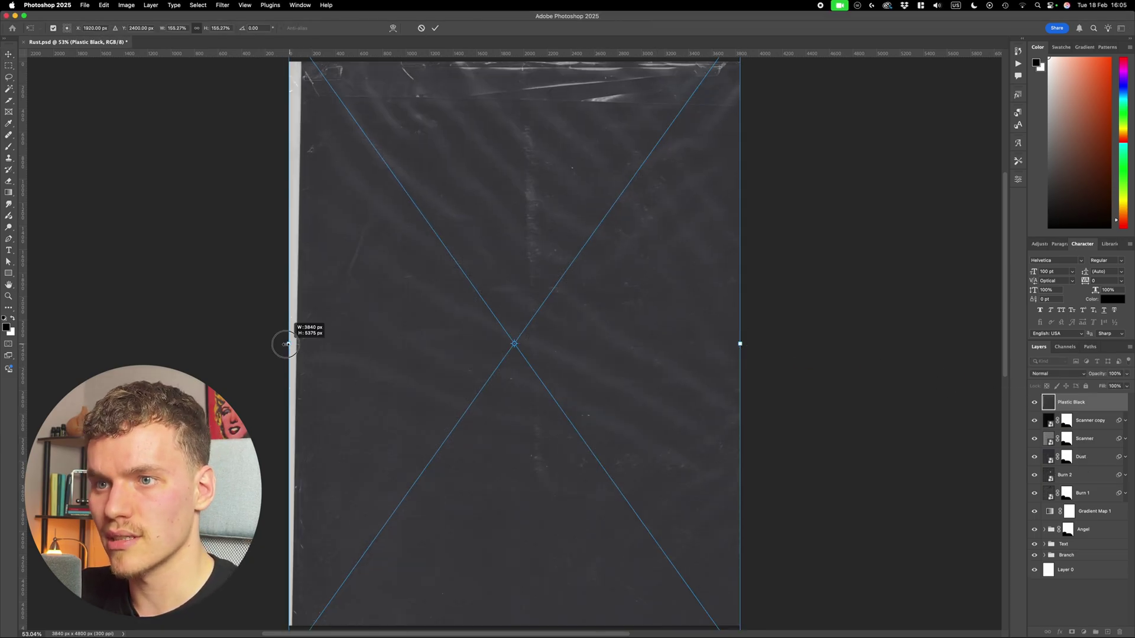
left_click_drag(286, 344, 271, 339)
Move the Plastic Black texture down until its upper edge meets the poster's upper edge, and commit the placement
scroll(319, 328, "down", 3)
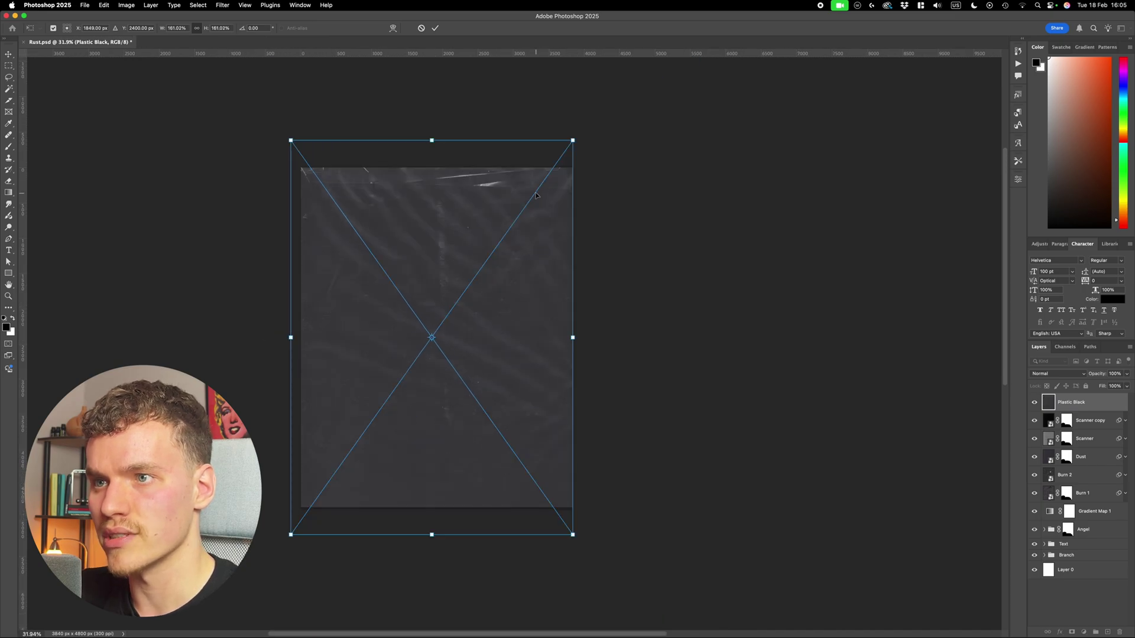
left_click_drag(536, 195, 535, 227)
scroll(446, 177, "up", 3)
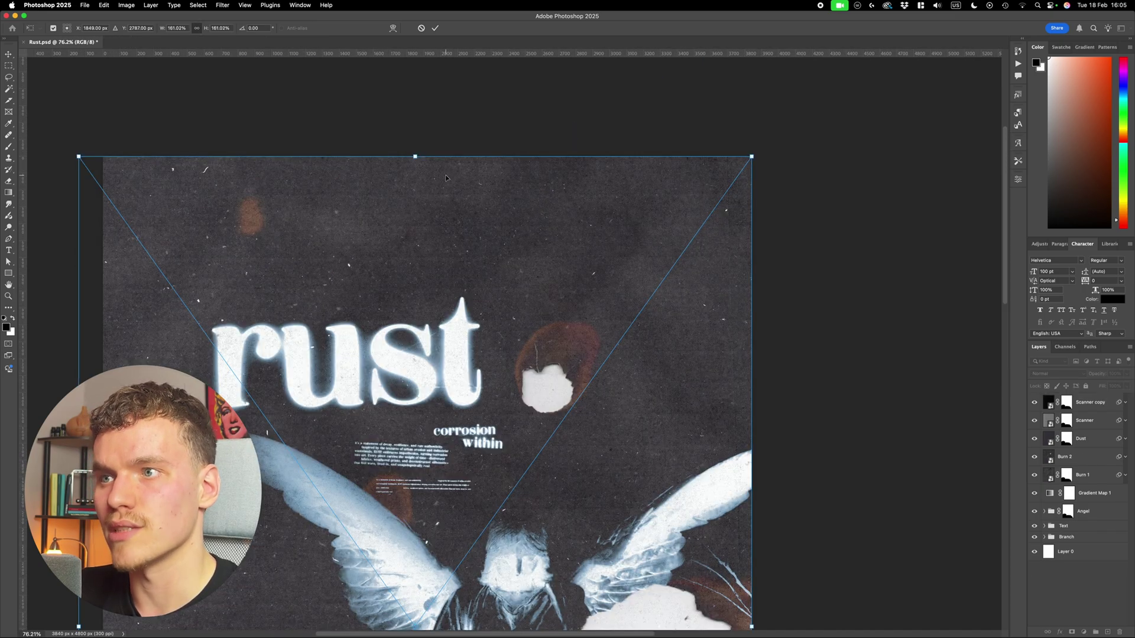
key("Return")
Set the Plastic Black layer's blend mode to Lighten
scroll(668, 186, "down", 2)
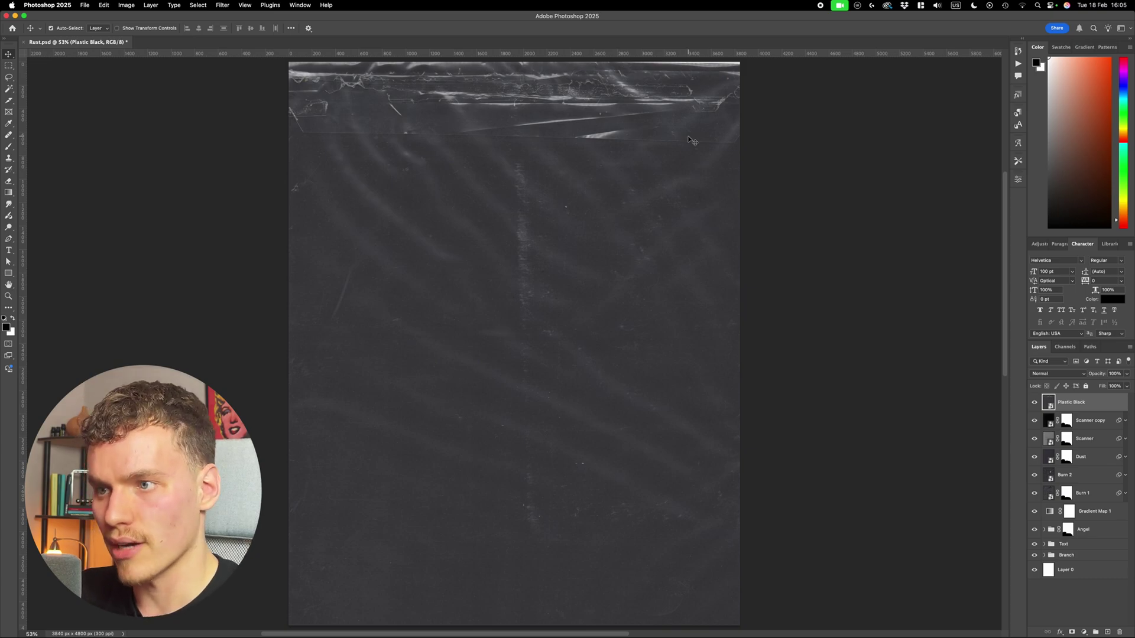
left_click(1074, 375)
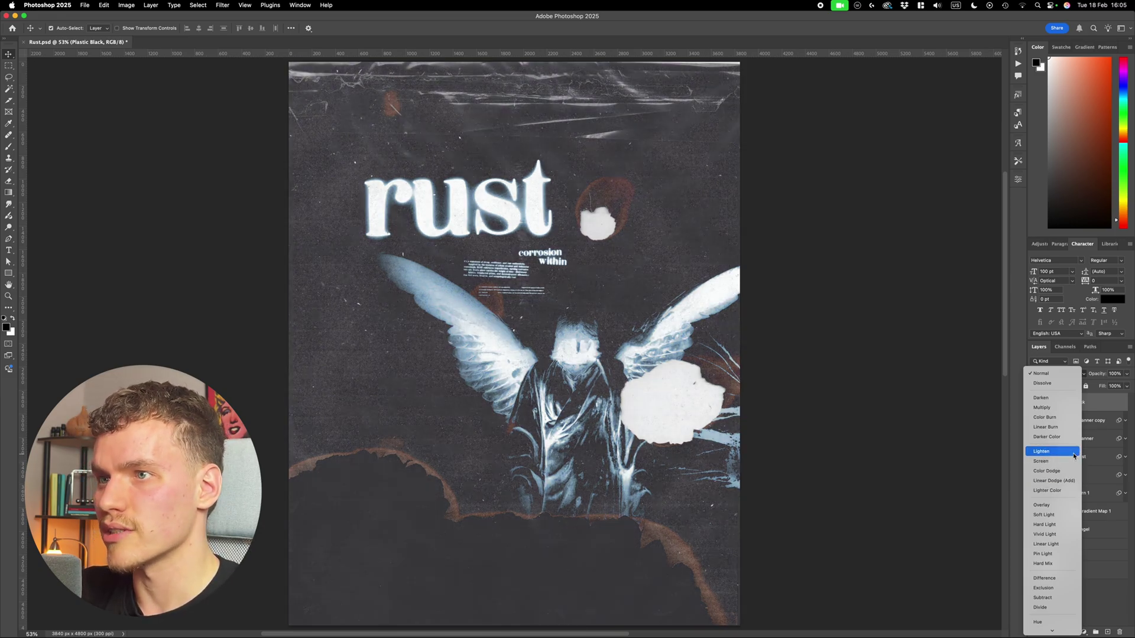
left_click(1042, 451)
Apply Levels to the Plastic Black layer with the shadow input at 11, midtones at about 0.8 and the highlight input below 180
scroll(890, 433, "up", 2)
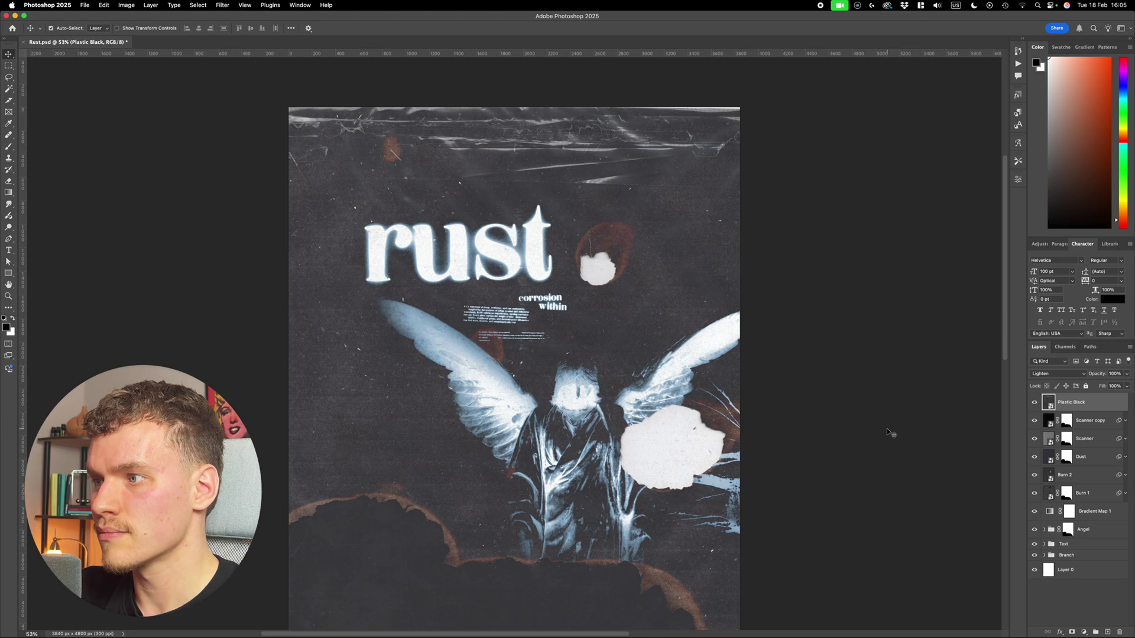
key("super+l")
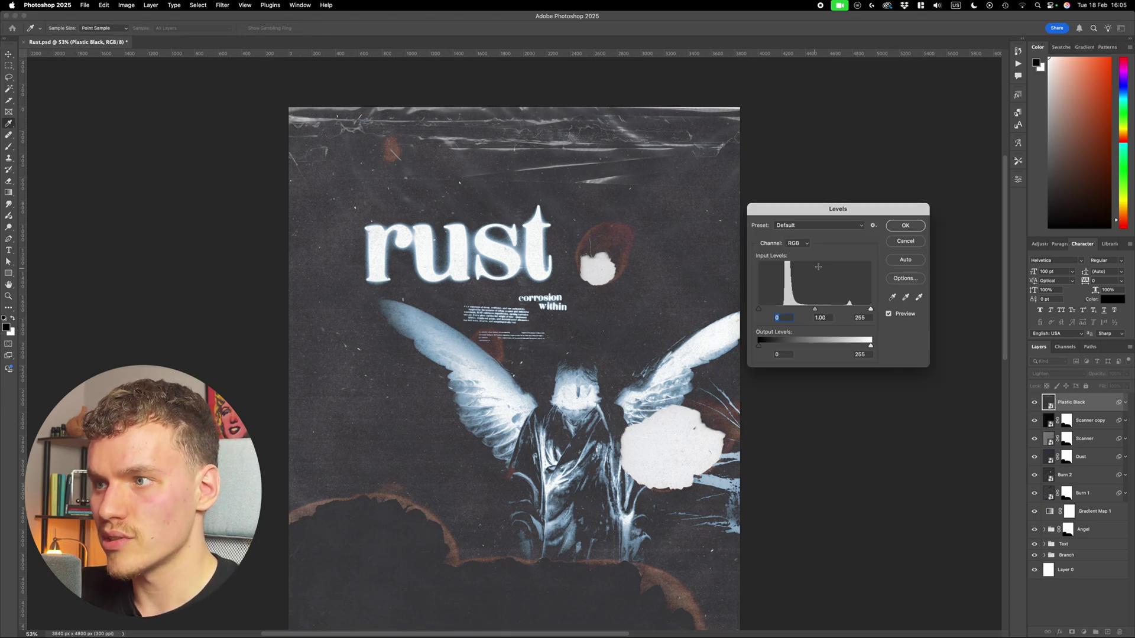
left_click_drag(870, 309, 837, 312)
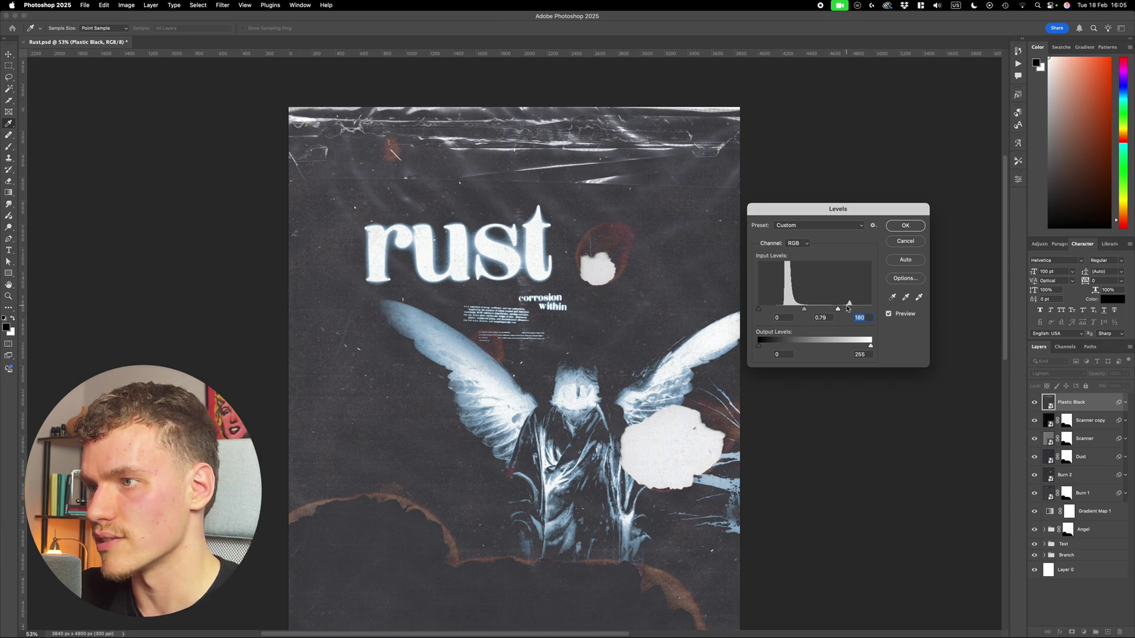
left_click_drag(804, 310, 763, 310)
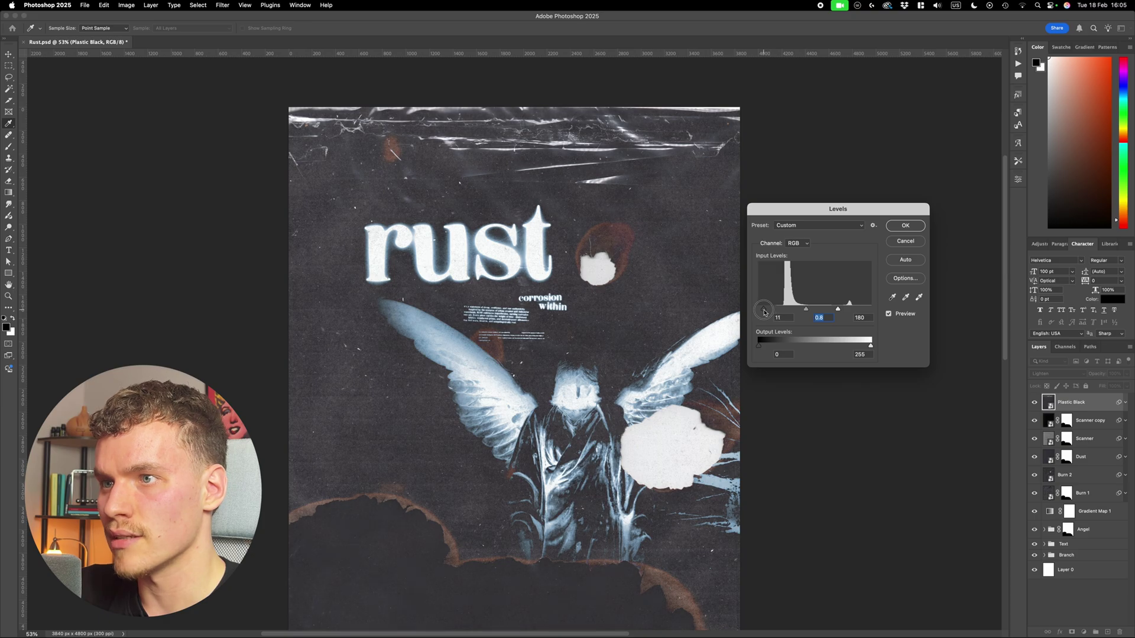
left_click_drag(838, 309, 830, 310)
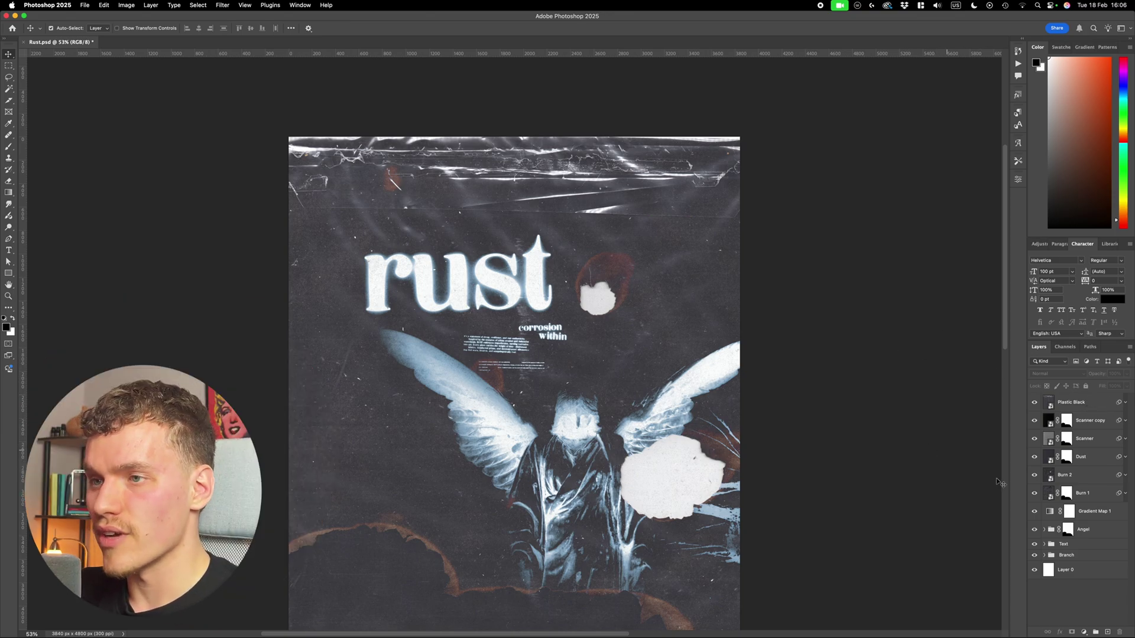
Add a solid colour fill layer in 808080 above Plastic Black and convert it to a smart object
left_click(1086, 633)
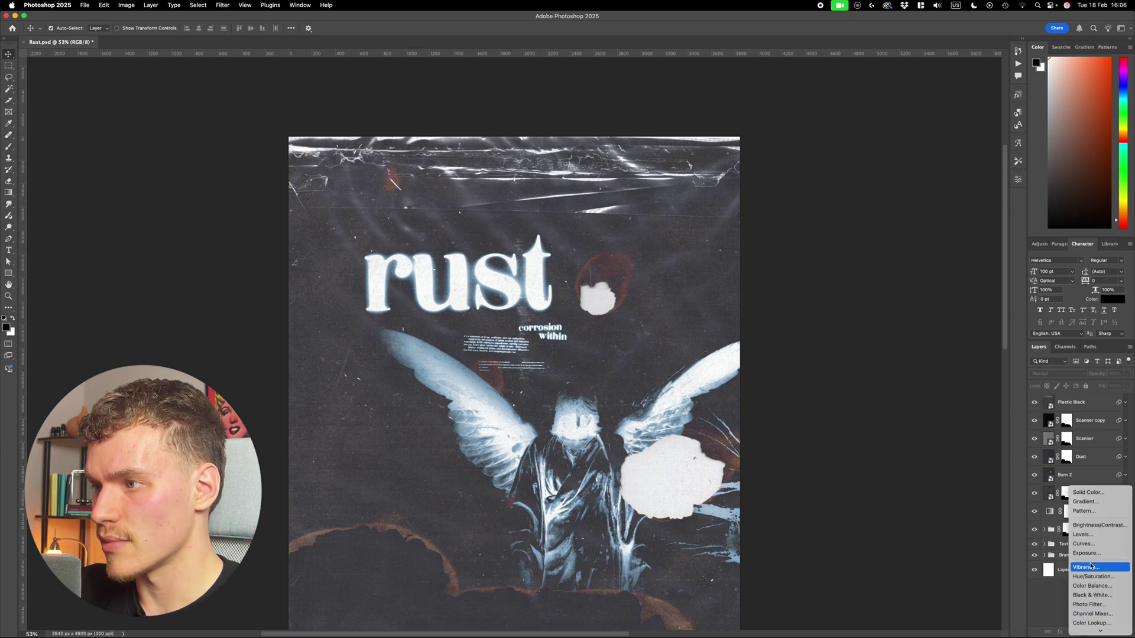
left_click(1099, 495)
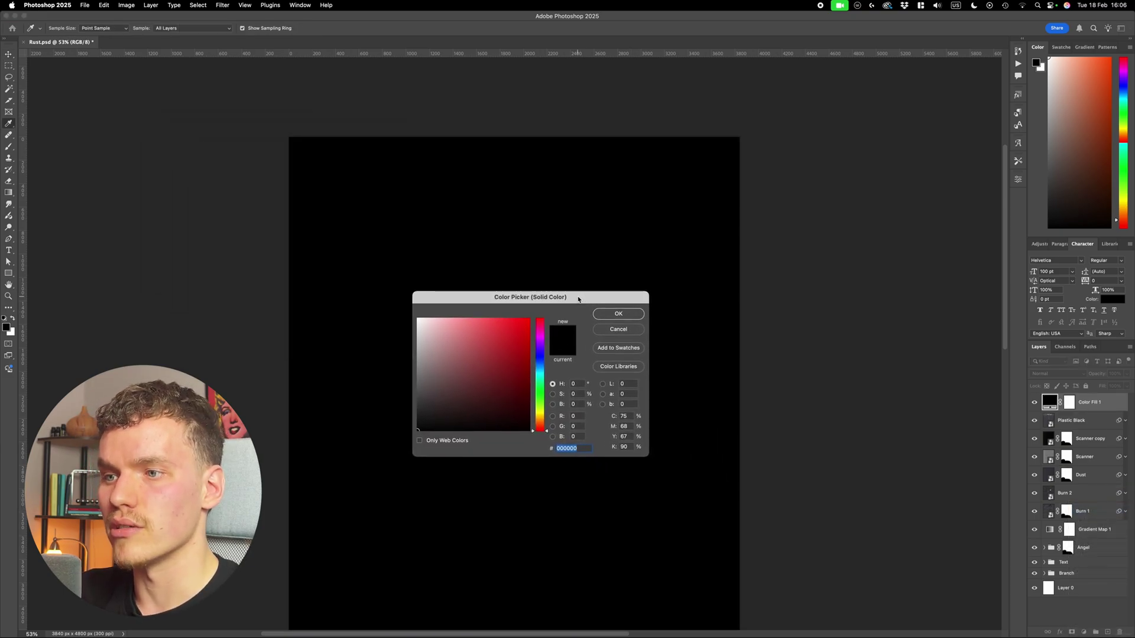
type("808080")
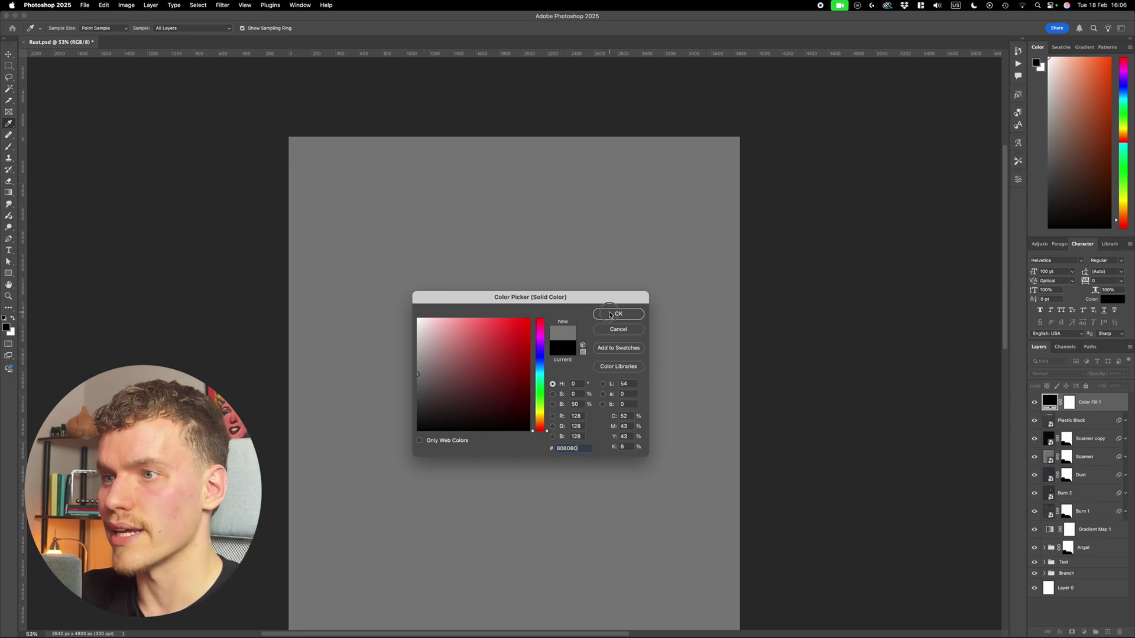
left_click(618, 314)
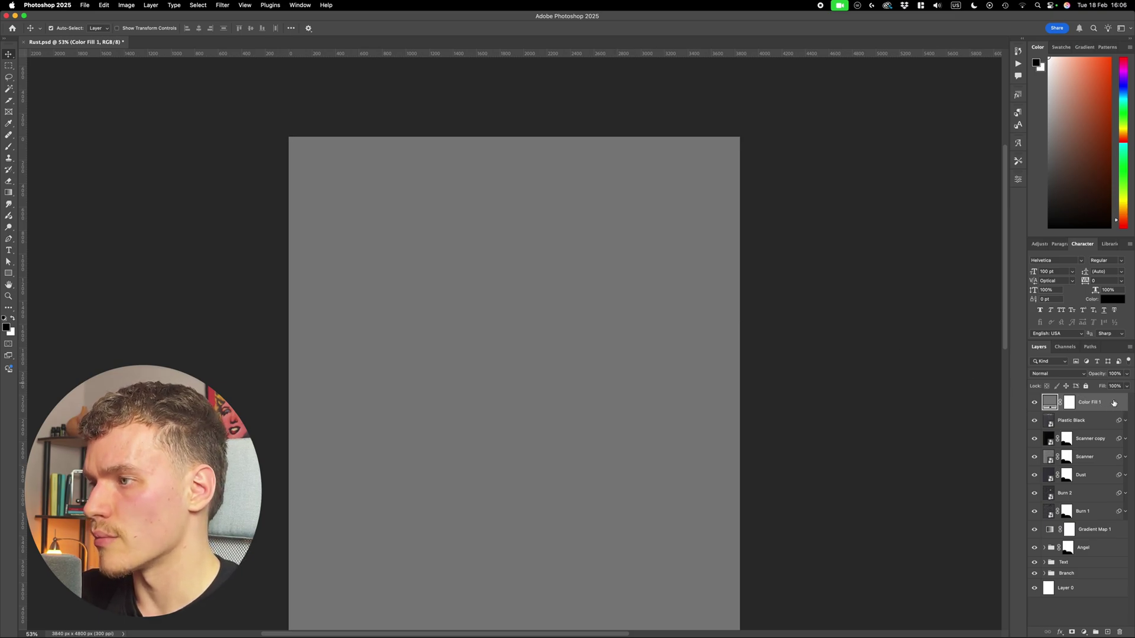
right_click(1080, 400)
left_click(1065, 537)
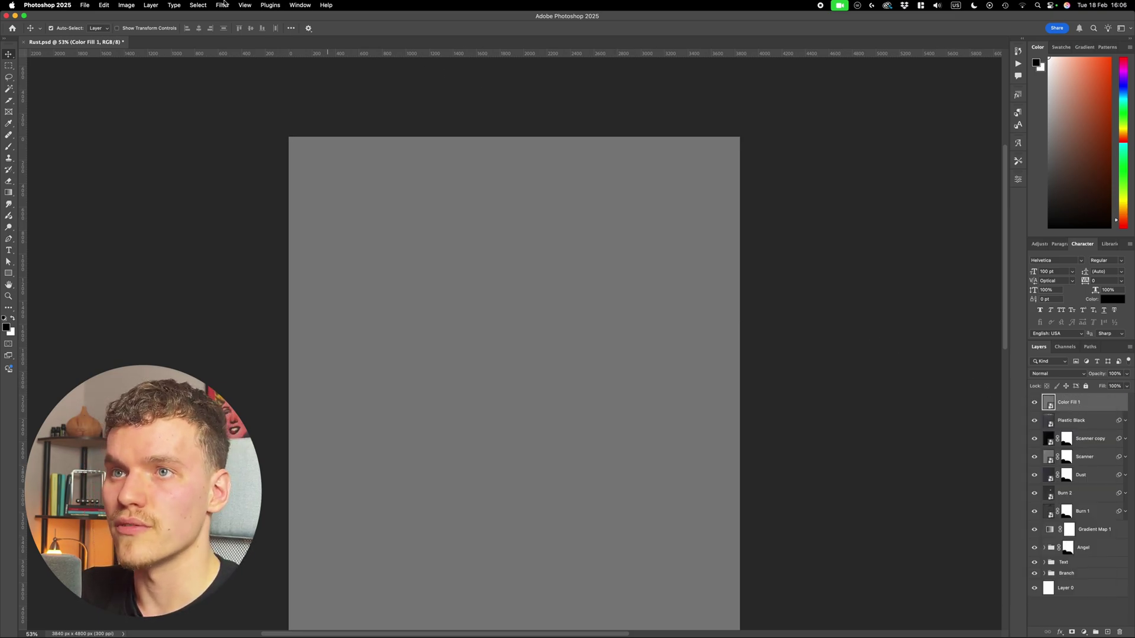
Apply a Camera Raw filter to the grey fill with grain 100, size 20 and roughness 100
left_click(232, 5)
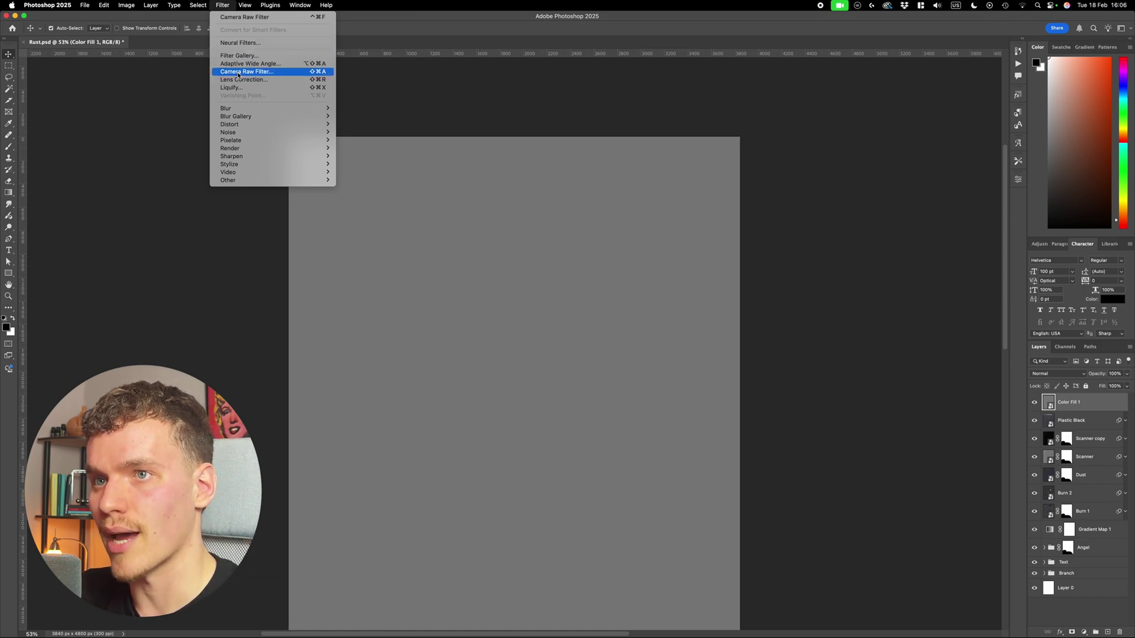
left_click(238, 72)
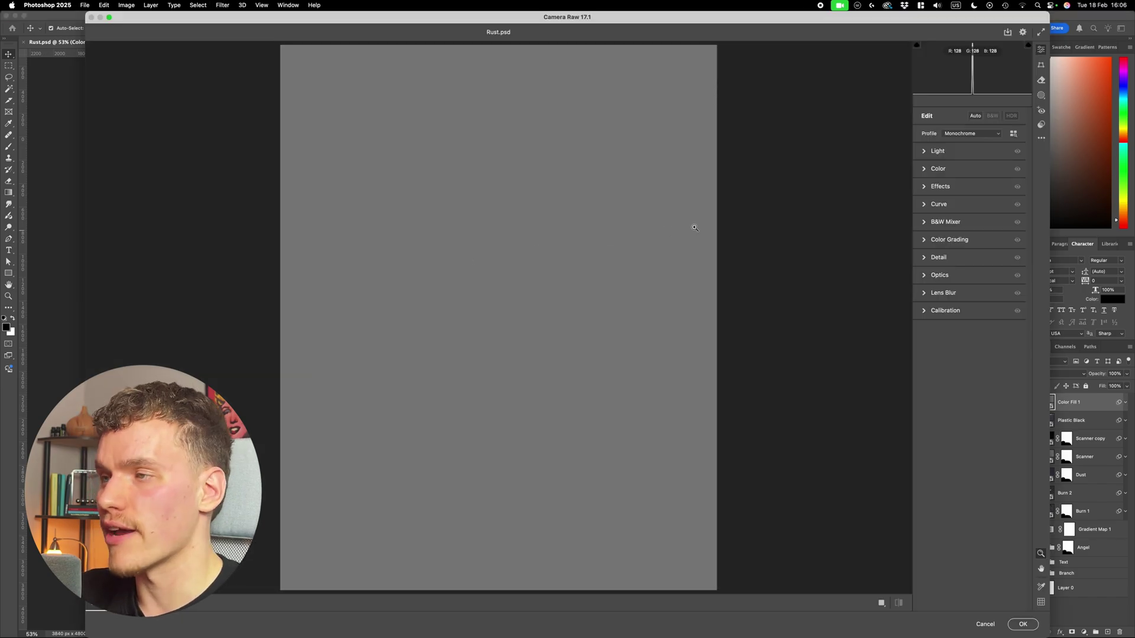
left_click(926, 188)
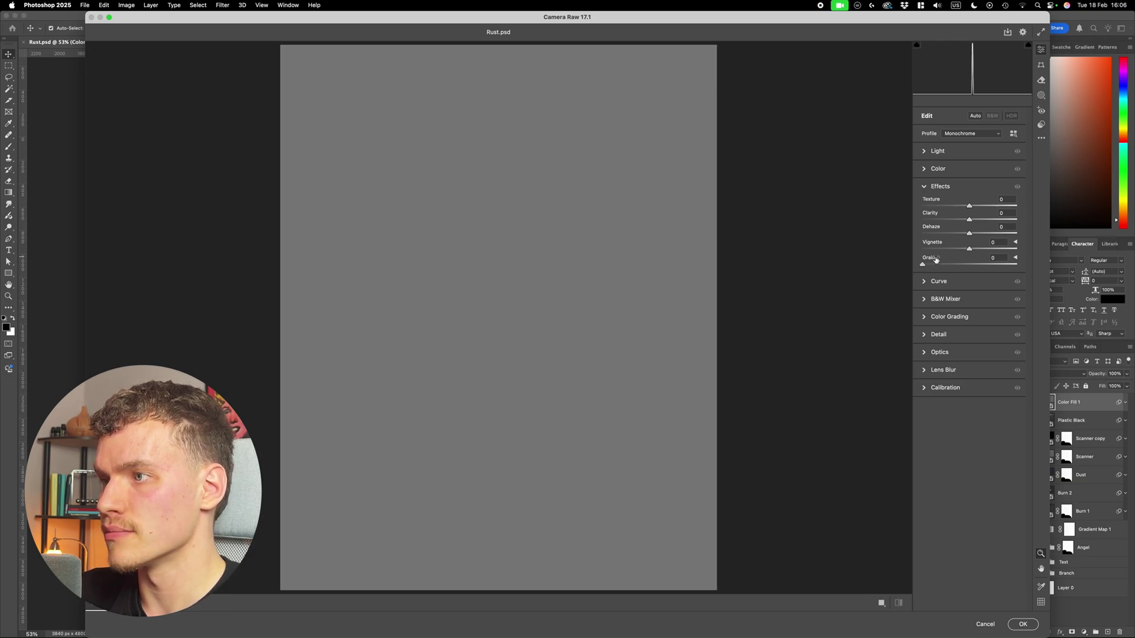
left_click(1015, 258)
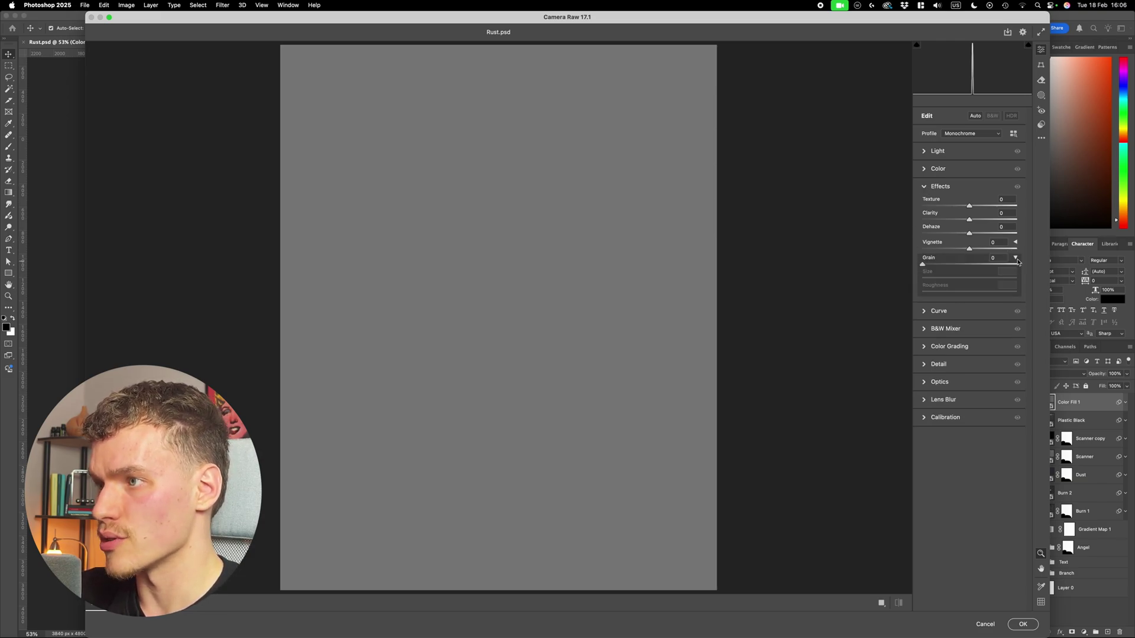
left_click_drag(924, 264, 1048, 293)
left_click(1014, 278)
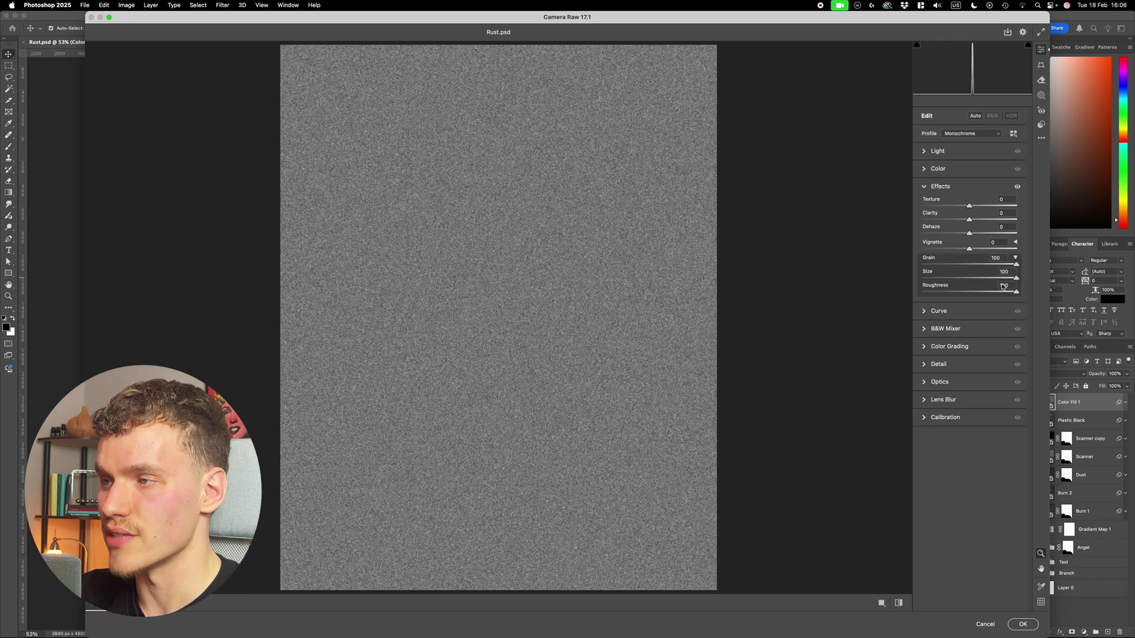
left_click_drag(1017, 279, 940, 279)
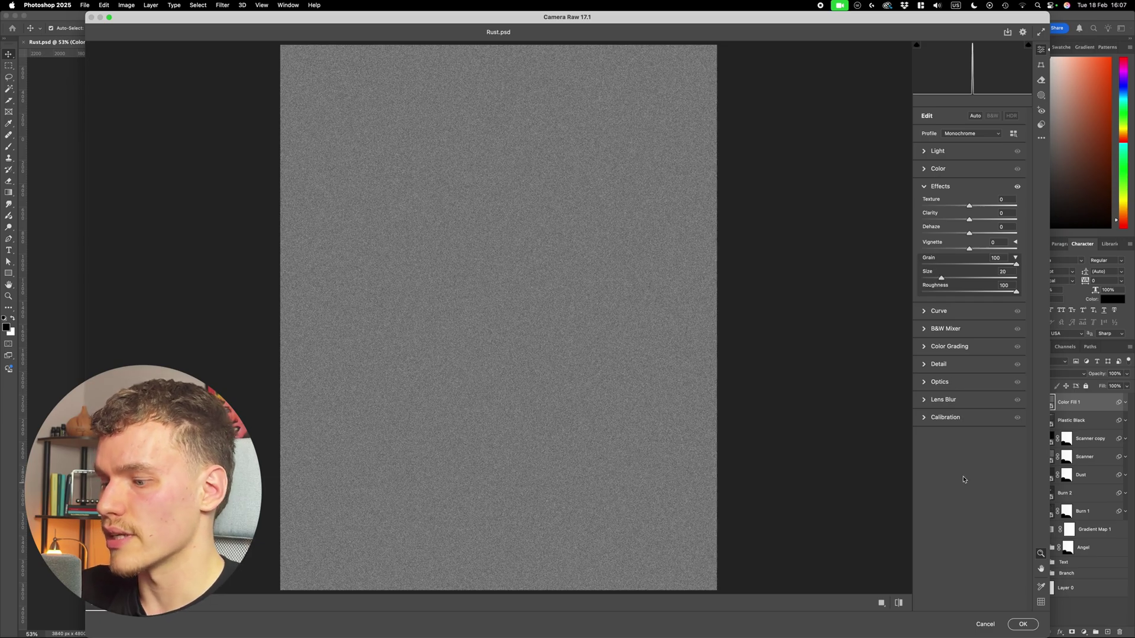
key("Return")
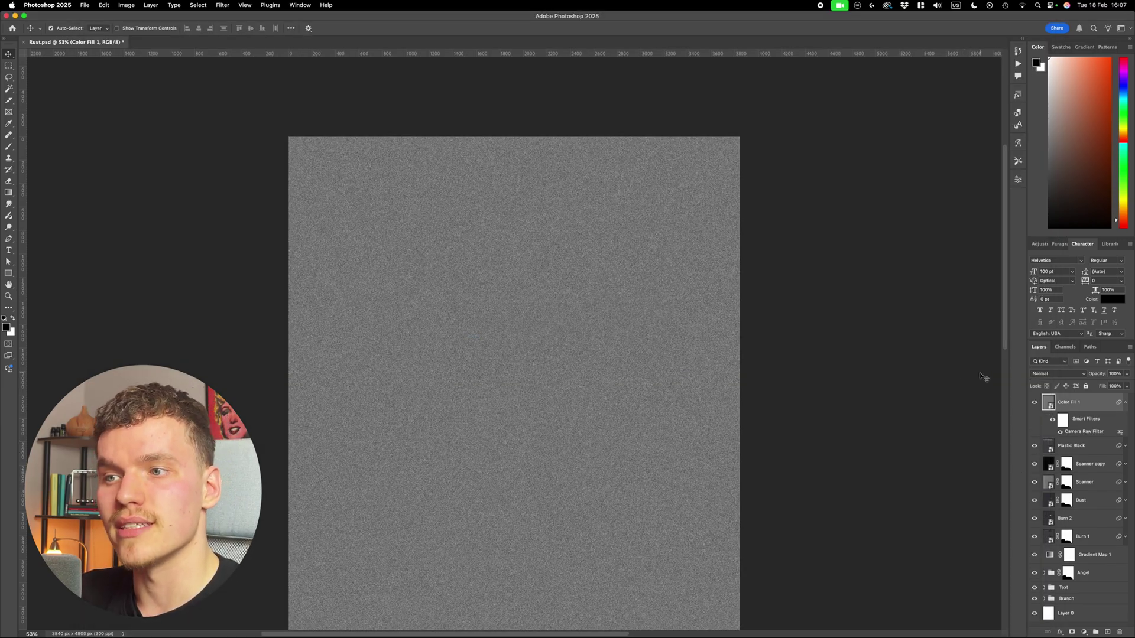
Set the grain layer's blend mode to Overlay
left_click(1075, 374)
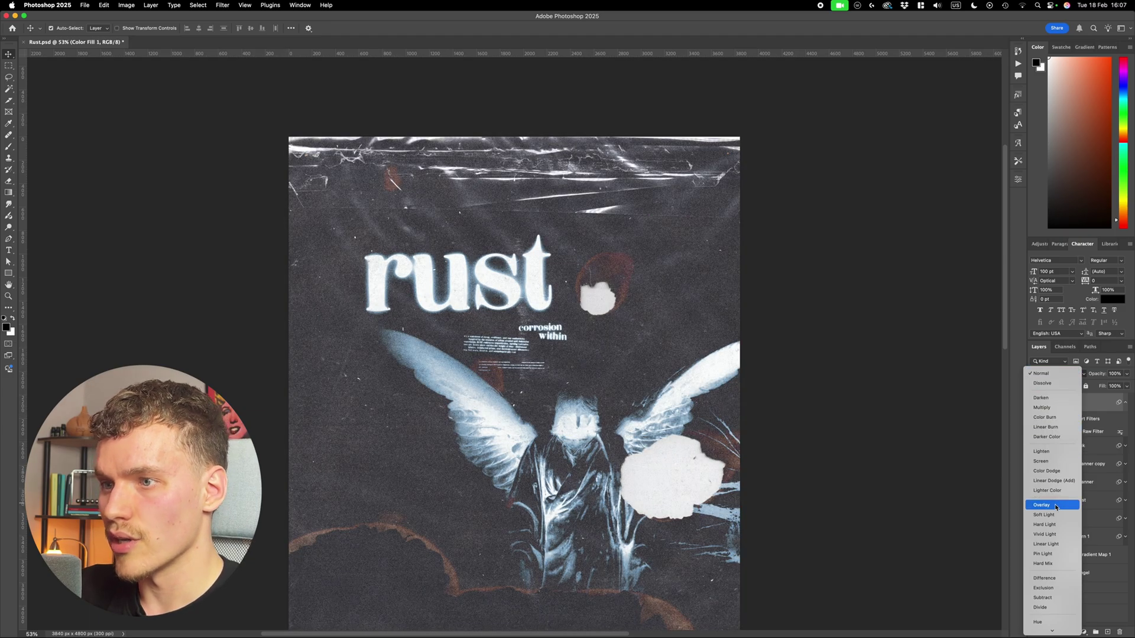
left_click(1056, 505)
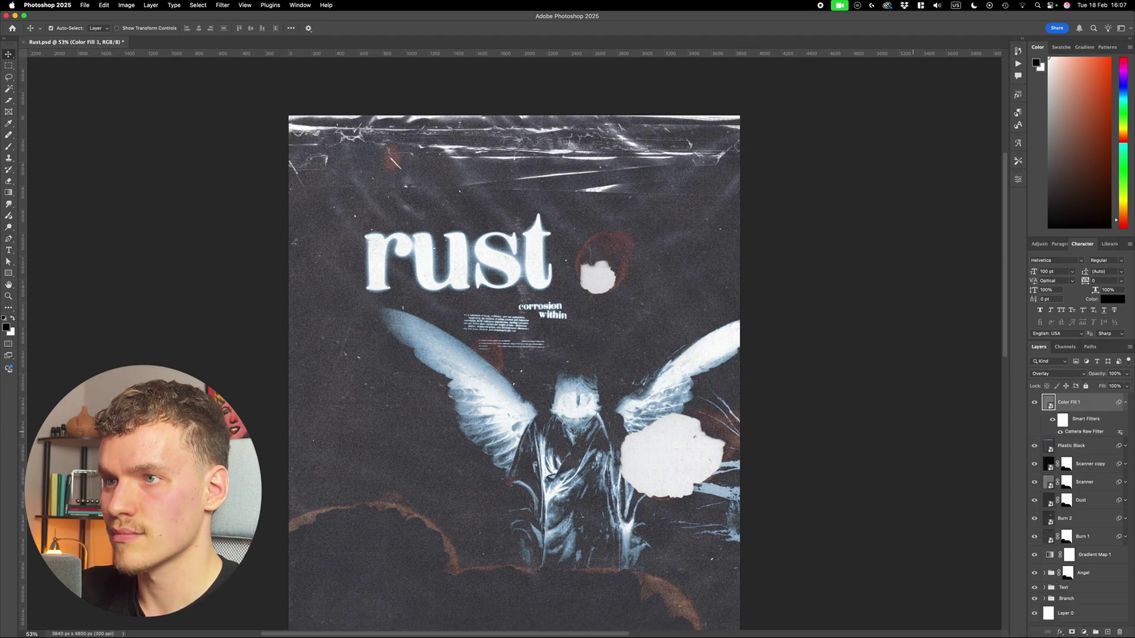
scroll(661, 284, "up", 5)
key("super+0")
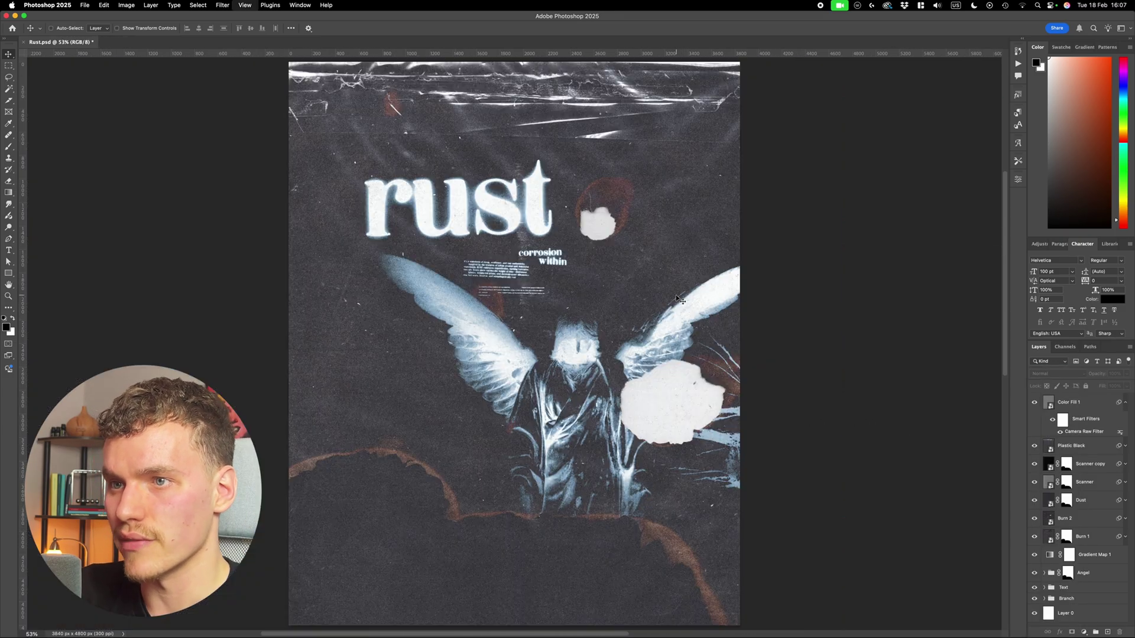
Lower the opacity of the Color Fill 1 grain layer to 80%
left_click(1114, 405)
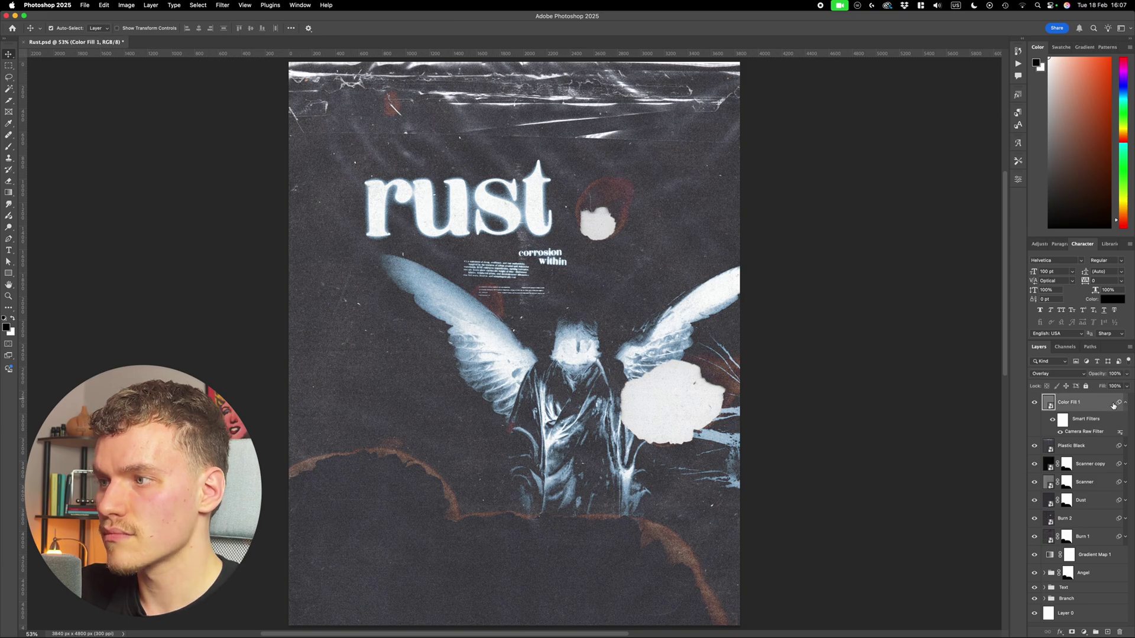
left_click(1126, 373)
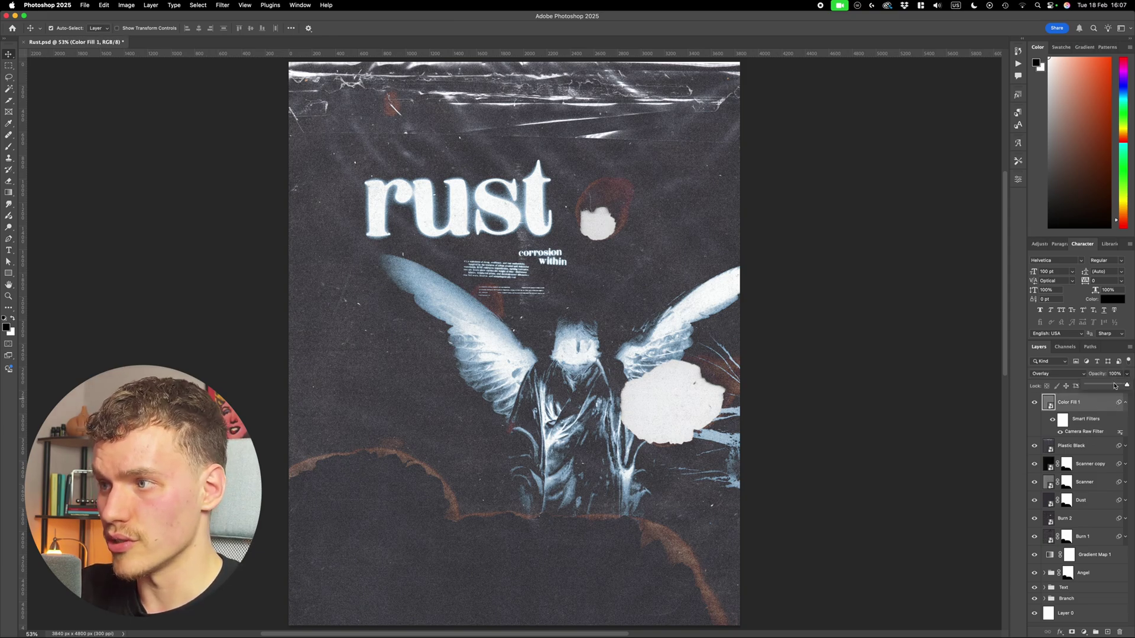
left_click_drag(1126, 385, 1113, 386)
left_click(1114, 374)
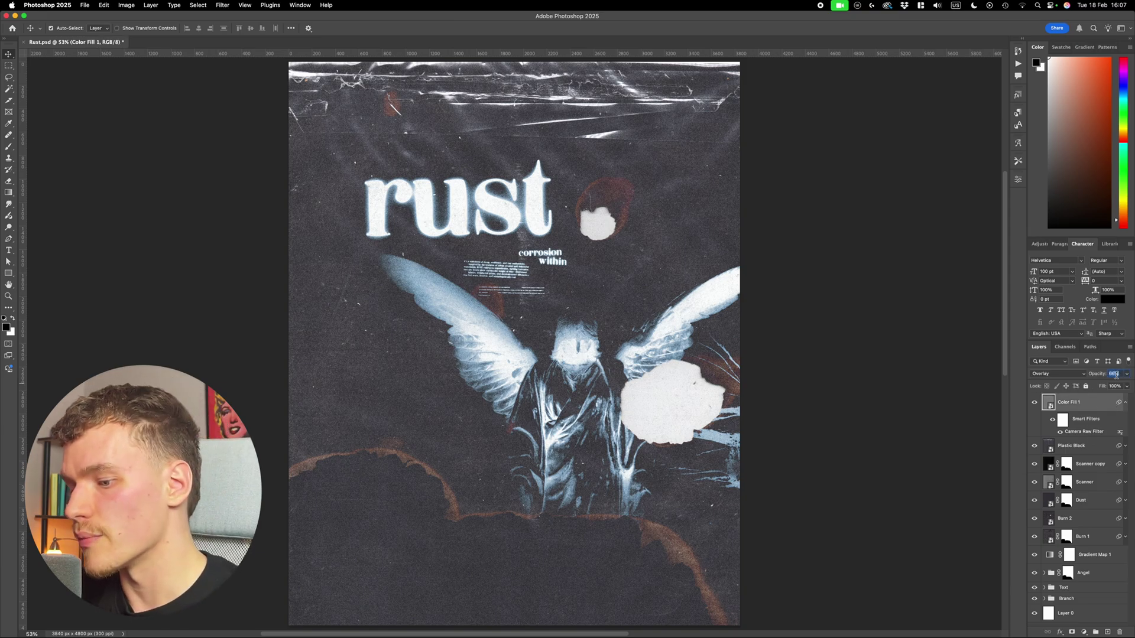
type("80")
key("Return")
scroll(730, 263, "up", 3)
scroll(795, 299, "up", 5)
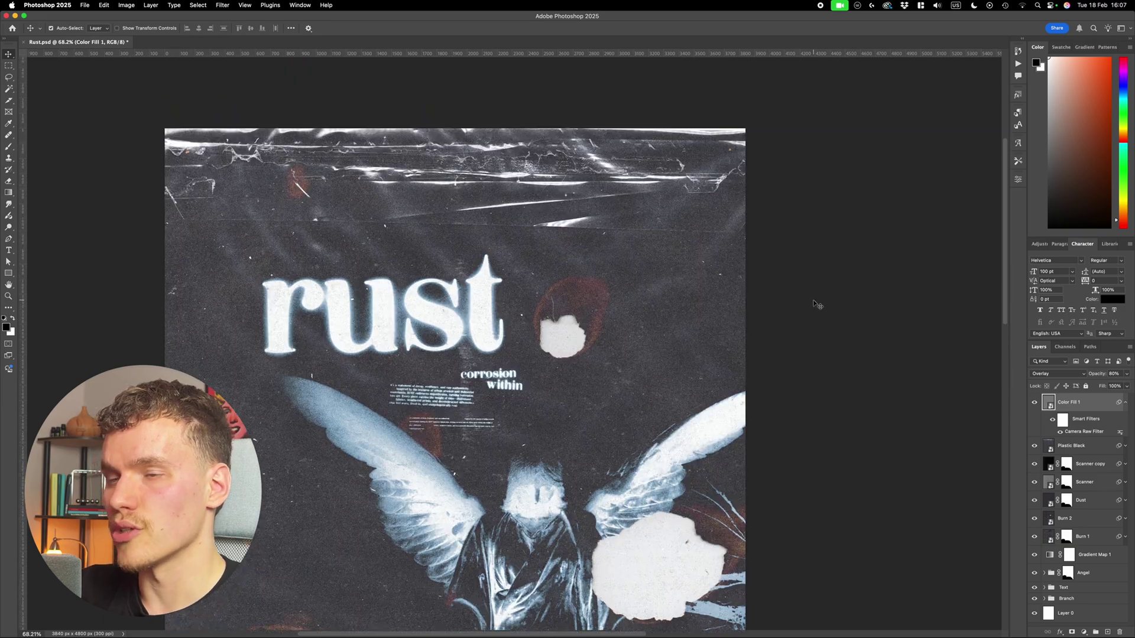
Move the Color Fill 1 grain layer below the Plastic Black layer
left_click_drag(1100, 407, 1090, 455)
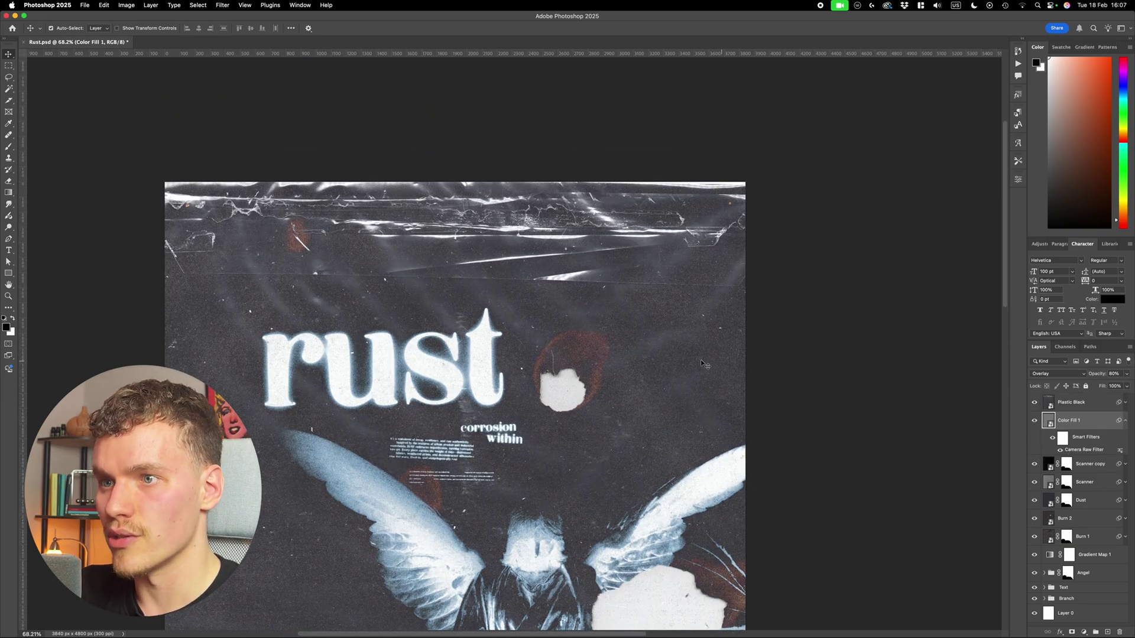
scroll(773, 380, "down", 2)
scroll(911, 392, "up", 4)
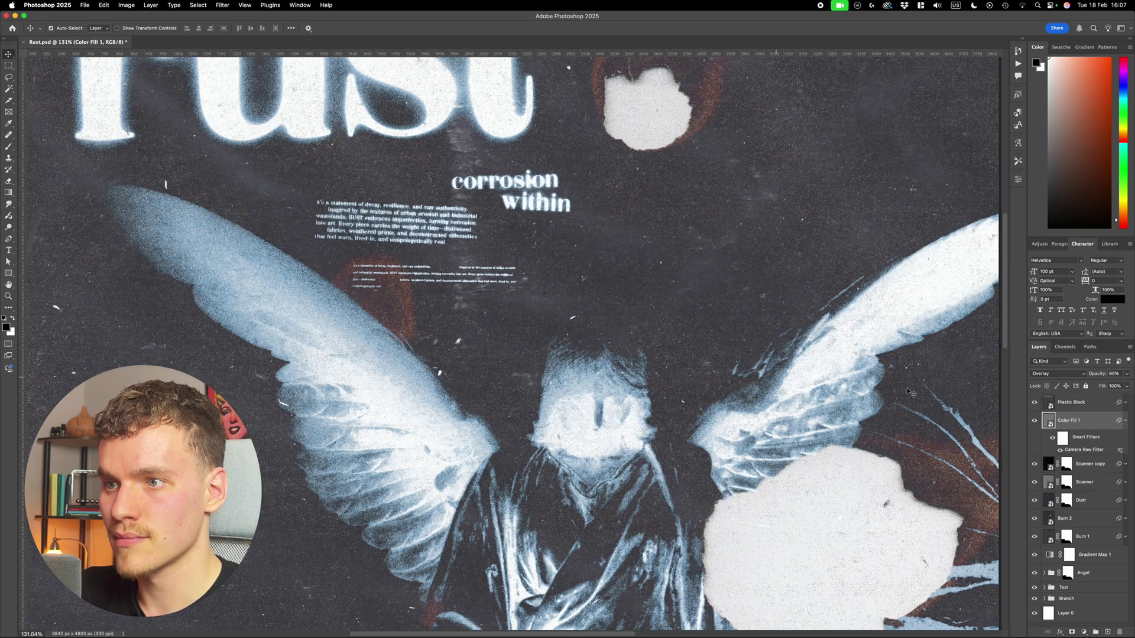
Compare the poster with and without the grain layer, and examine the grain up close on the angel's wing
left_click(1033, 422)
left_click(1034, 423)
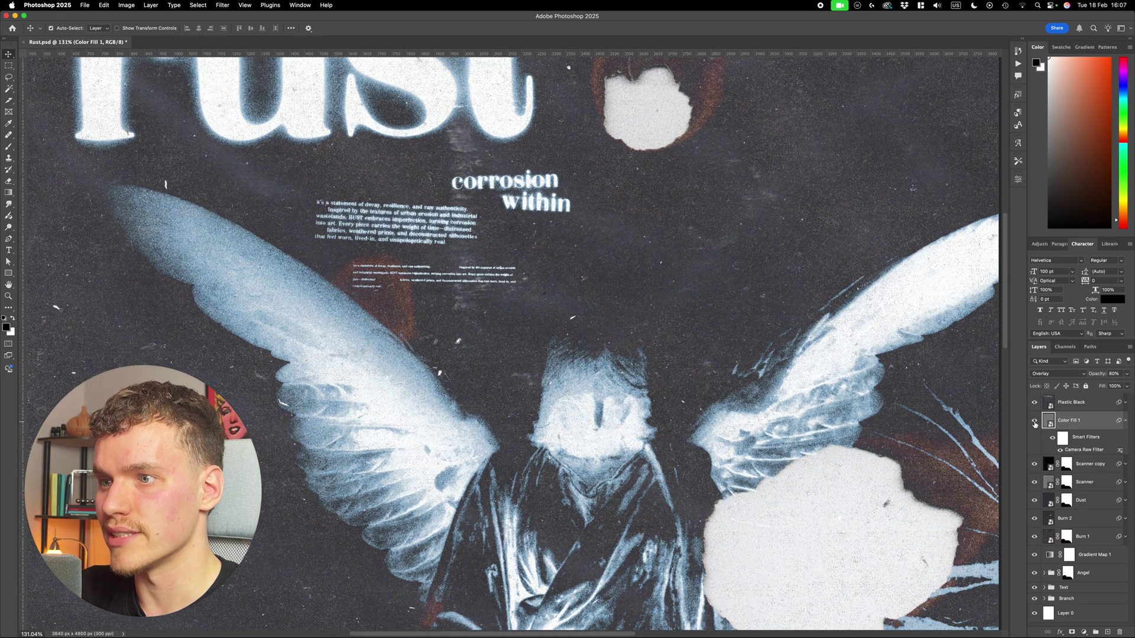
left_click(1033, 422)
left_click(1035, 424)
scroll(412, 482, "up", 4)
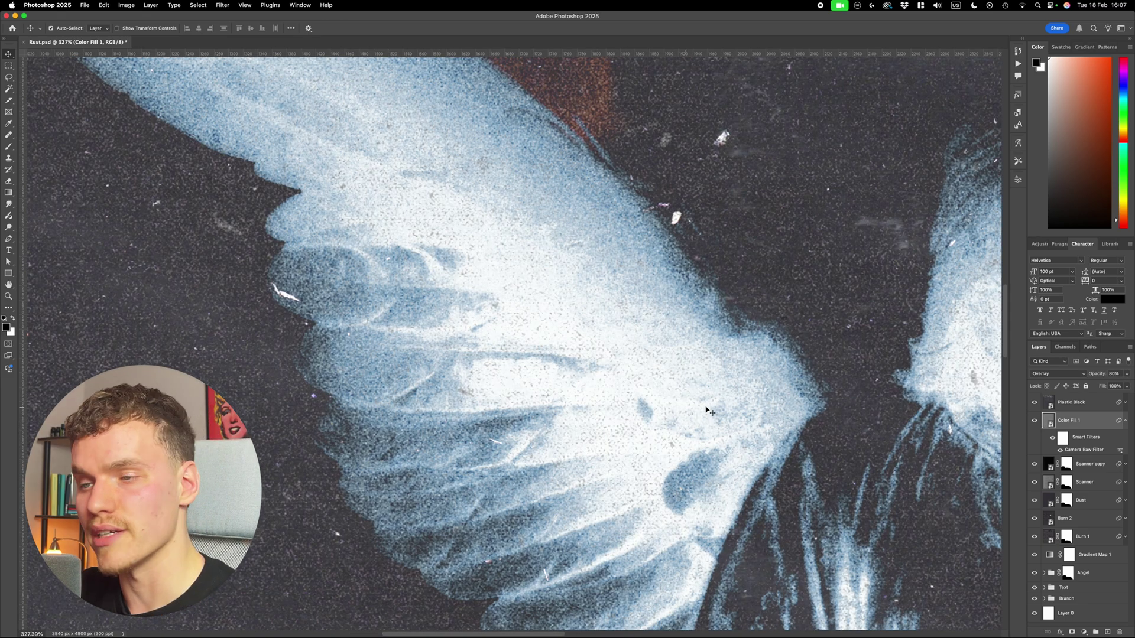
key("super+0")
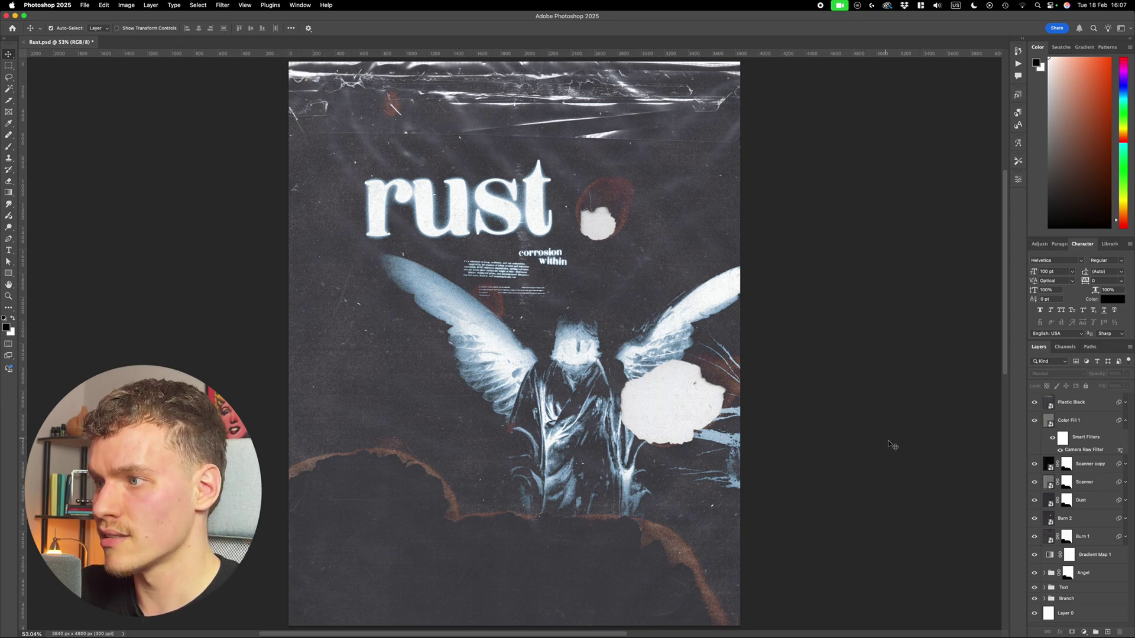
Load the Scanner copy layer's mask as a selection and invert it to select the burnt-away lower area
left_click(1085, 420)
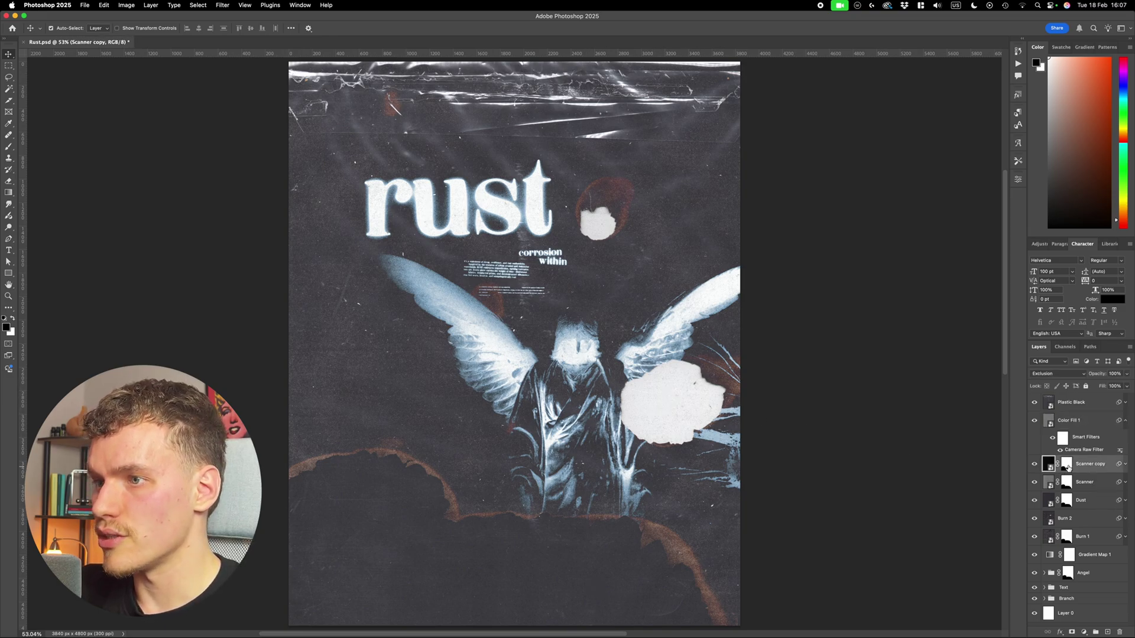
left_click(1067, 469)
left_click(1068, 467, "super")
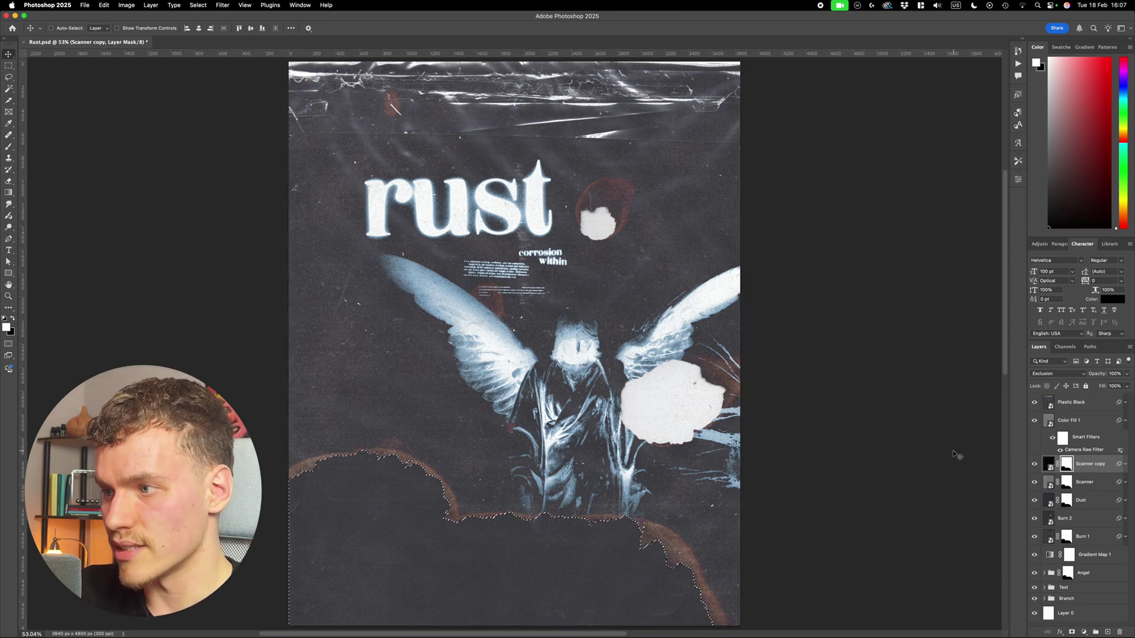
Create a new layer above Gradient Map 1, fill the selected burnt-away area with white and deselect
left_click(1102, 557)
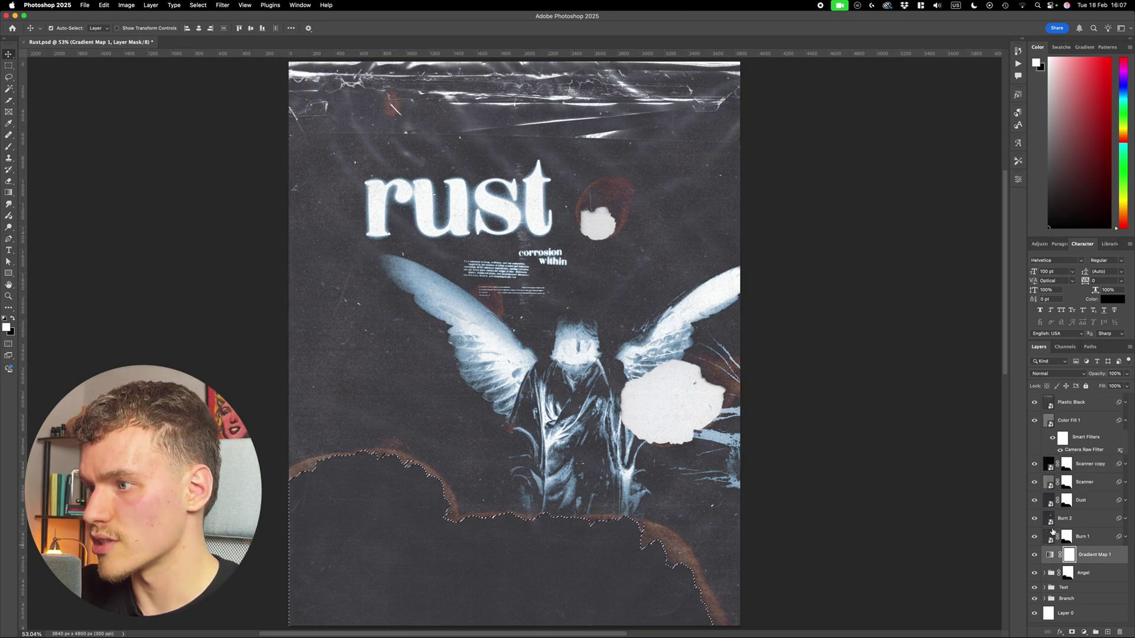
left_click(1107, 632)
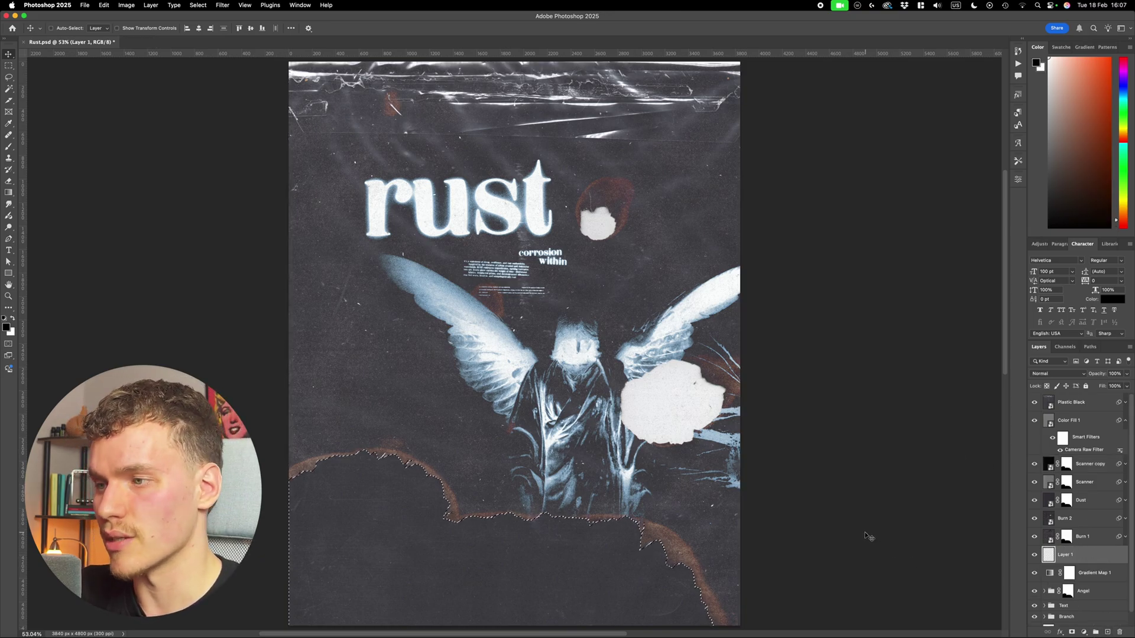
key("super+BackSpace")
scroll(704, 383, "up", 5)
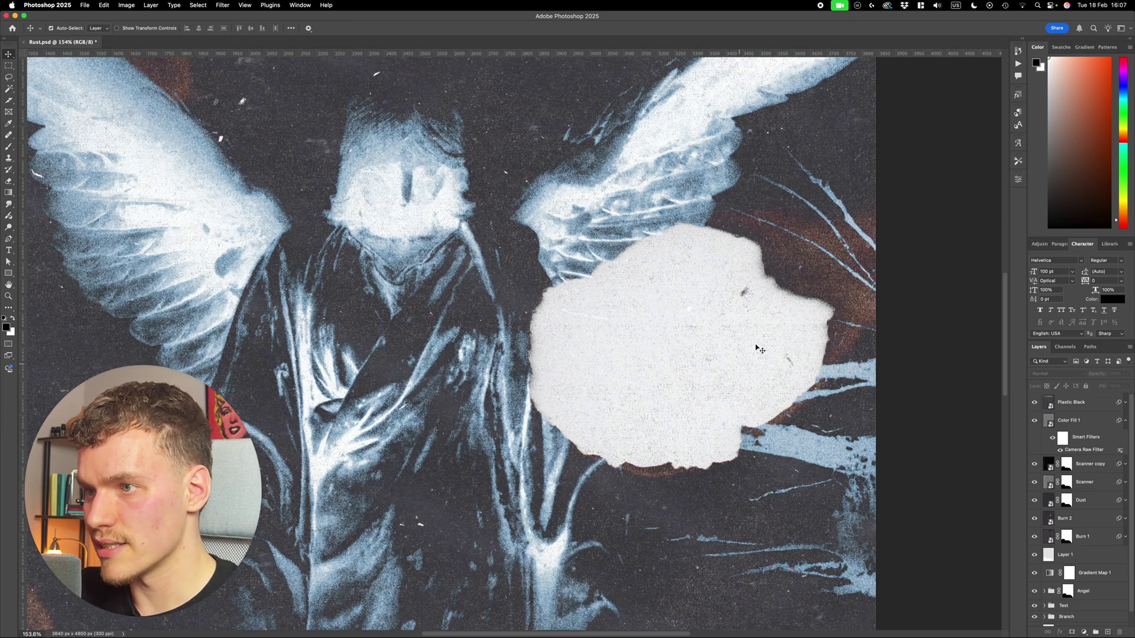
scroll(705, 349, "down", 5)
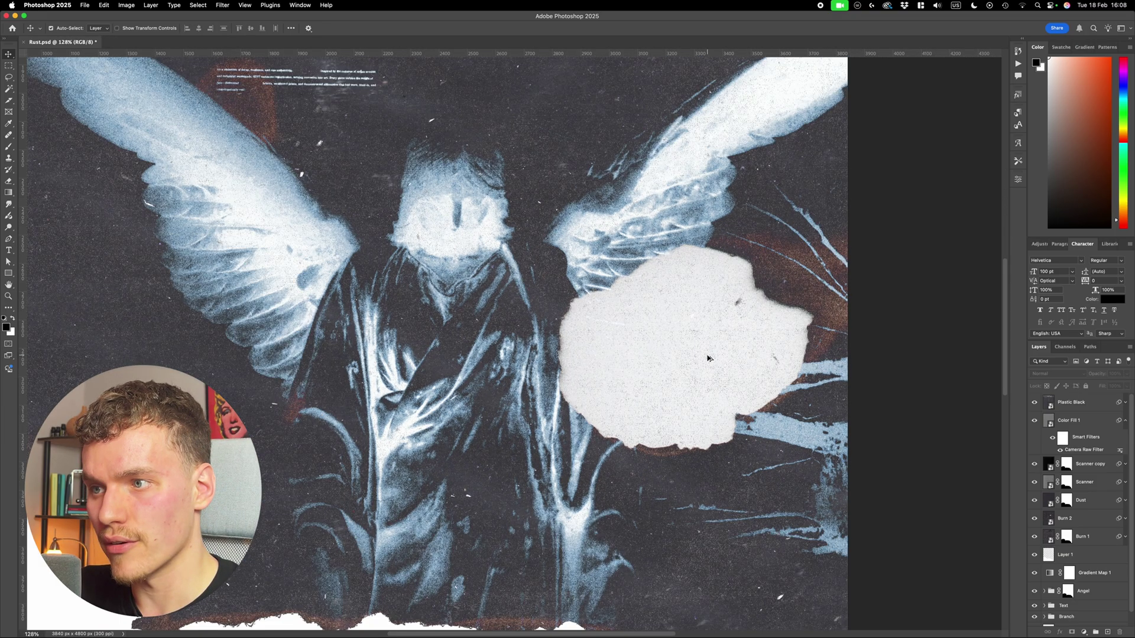
scroll(666, 398, "up", 4)
scroll(674, 398, "down", 2)
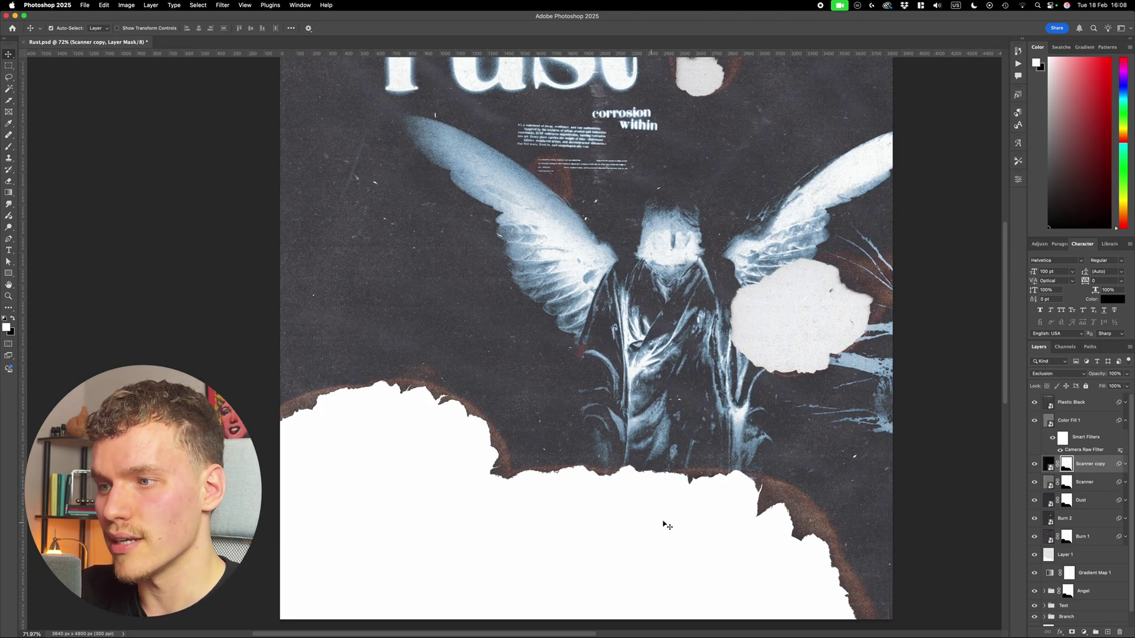
Duplicate the Scanner copy layer and invert the duplicate's mask so its texture covers the white burnt-away area
scroll(667, 525, "down", 1)
key("Delete")
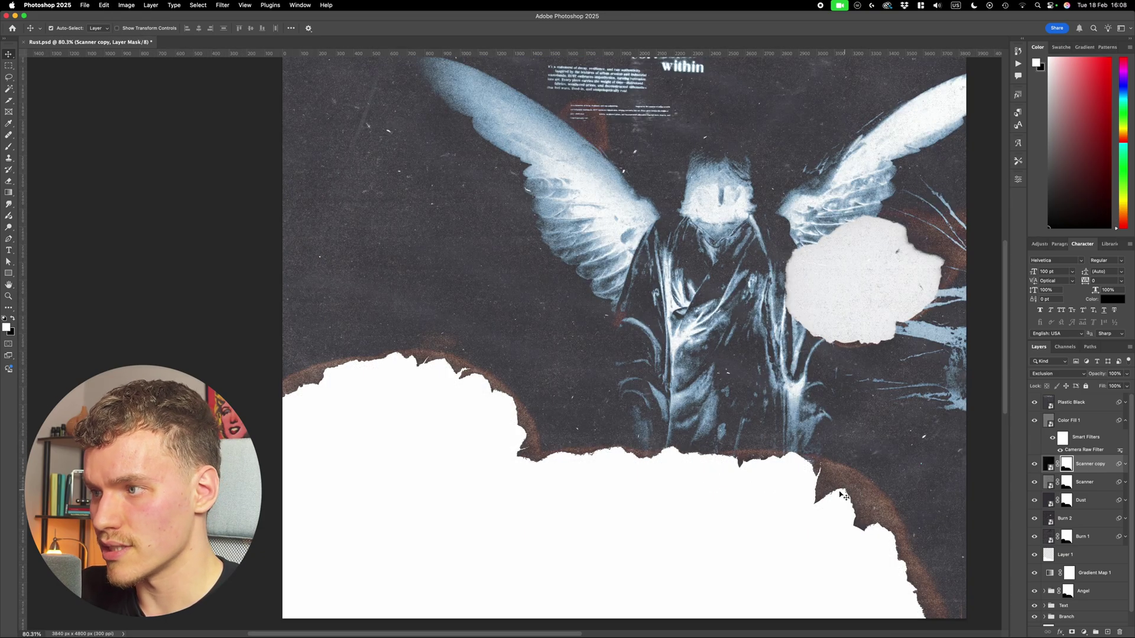
scroll(795, 494, "down", 2)
key("super+j")
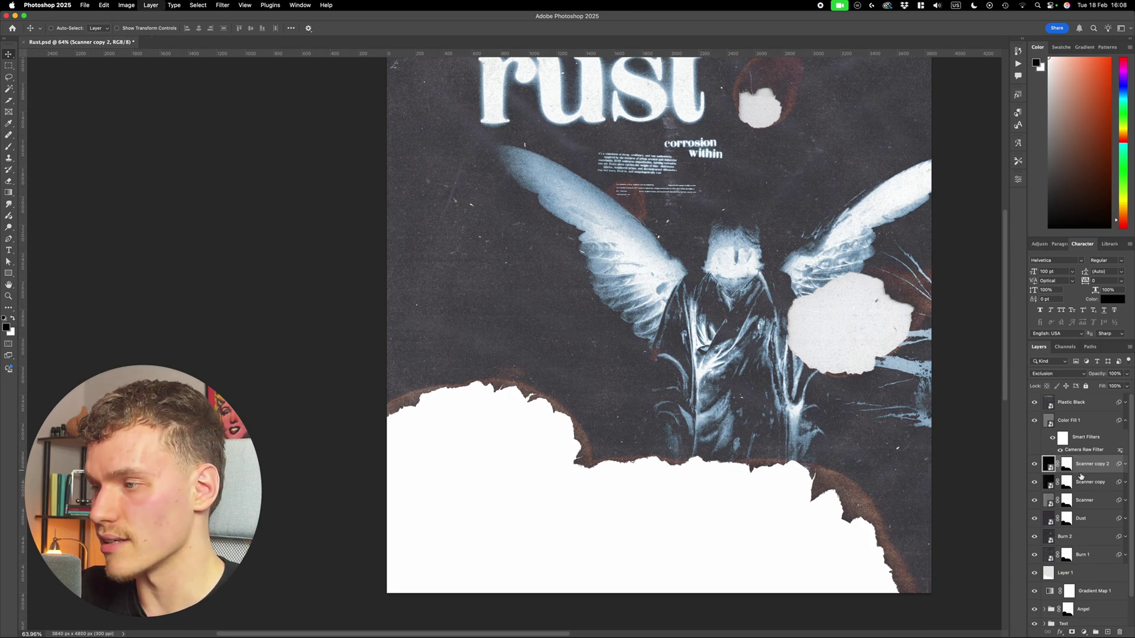
key("super+i")
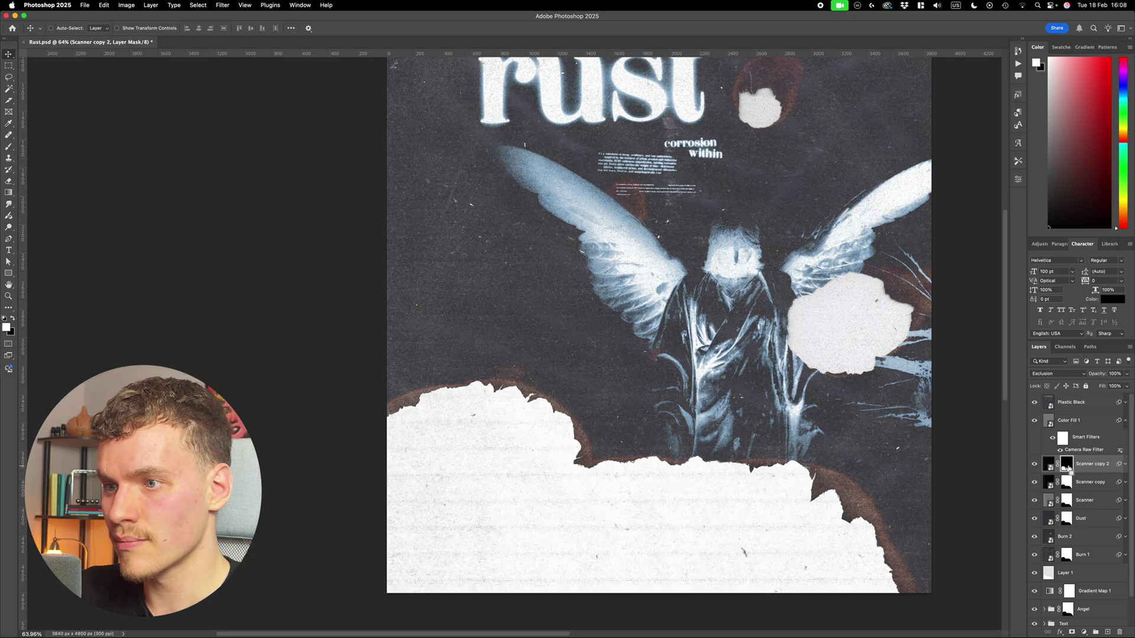
scroll(827, 521, "up", 3)
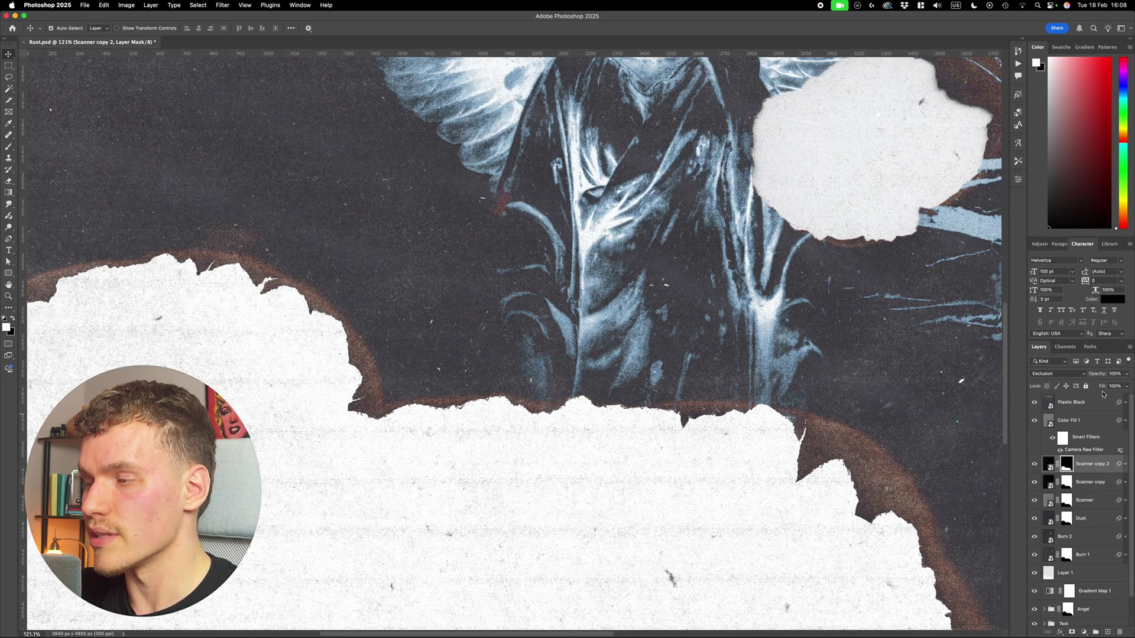
Lower the Scanner copy 2 layer's opacity to 48% to soften the texture on the white burnt-away area
left_click(1124, 379)
left_click_drag(1126, 385, 1113, 386)
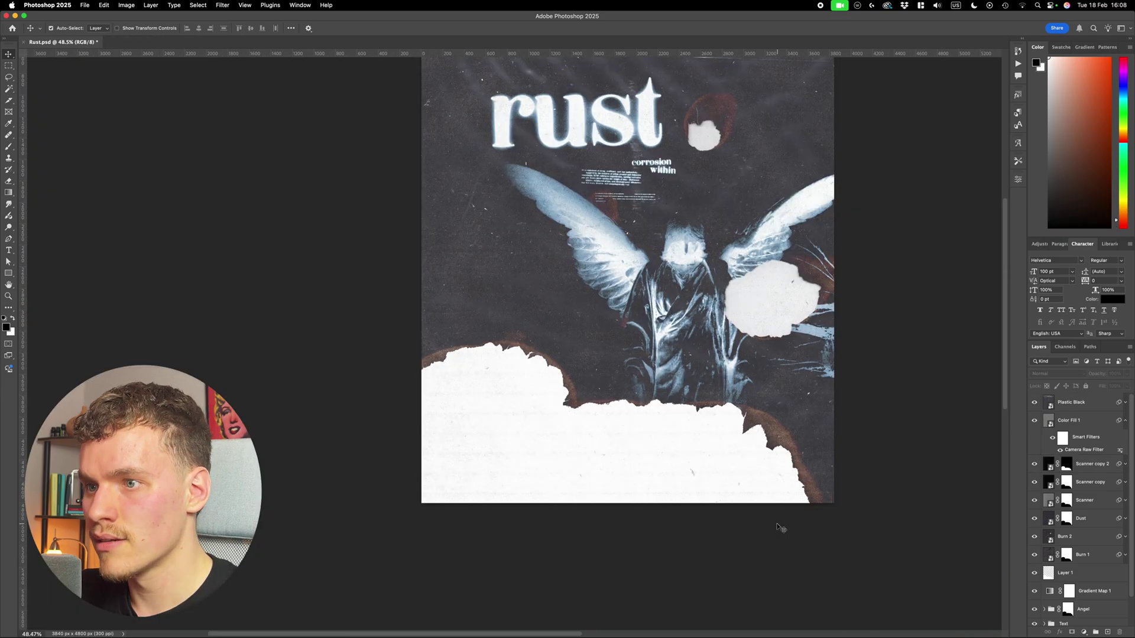
scroll(681, 513, "up", 2)
scroll(672, 498, "up", 8)
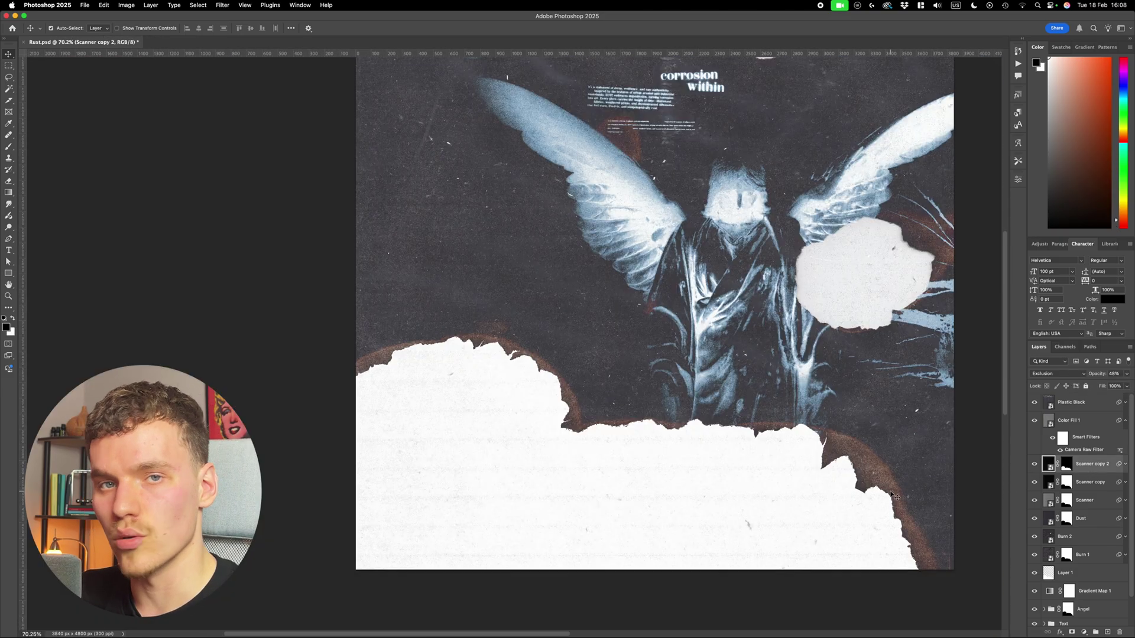
Add a Drop Shadow effect to the Burn 1 layer so the burnt paper edge casts a shadow on the white area
left_click(1075, 556)
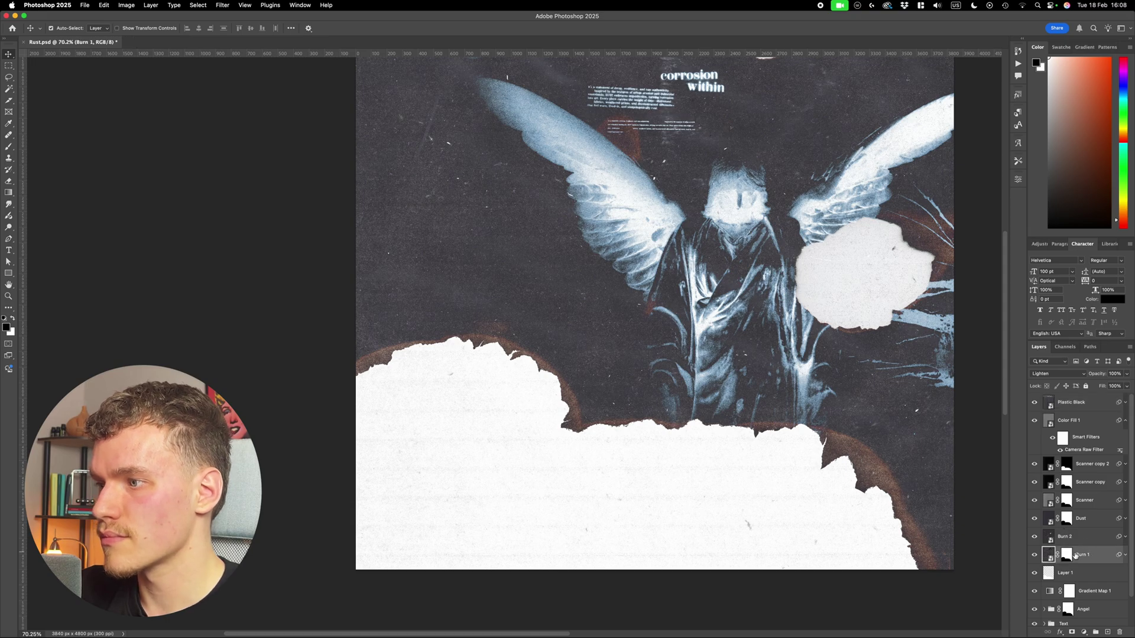
left_click(1034, 554)
left_click(1034, 555)
scroll(1110, 535, "down", 2)
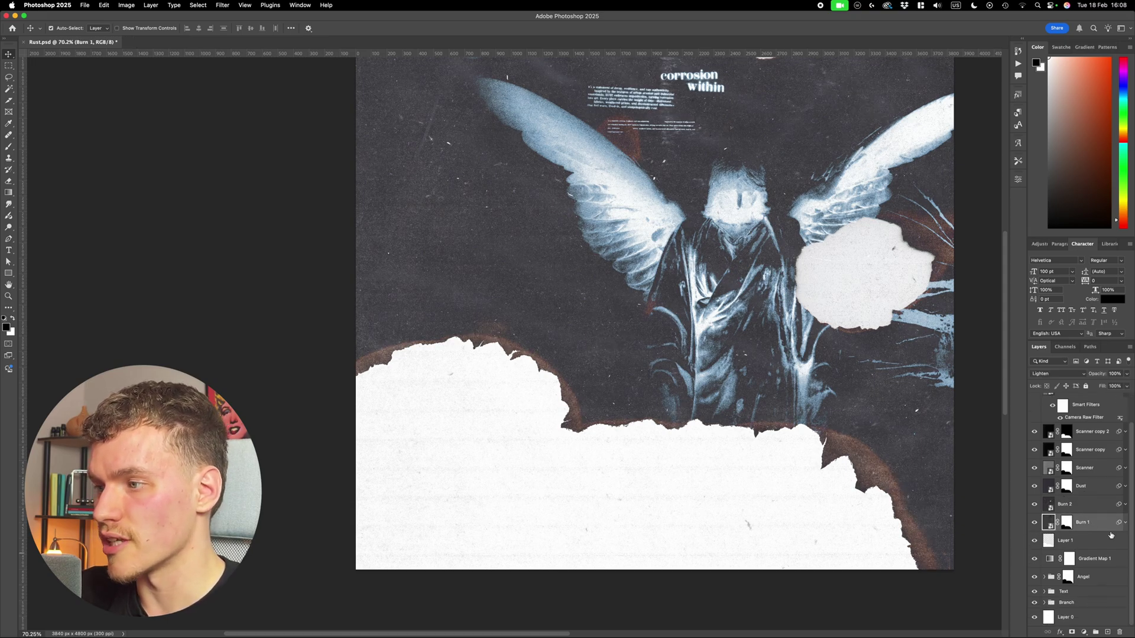
left_click(1125, 523)
left_click(1060, 632)
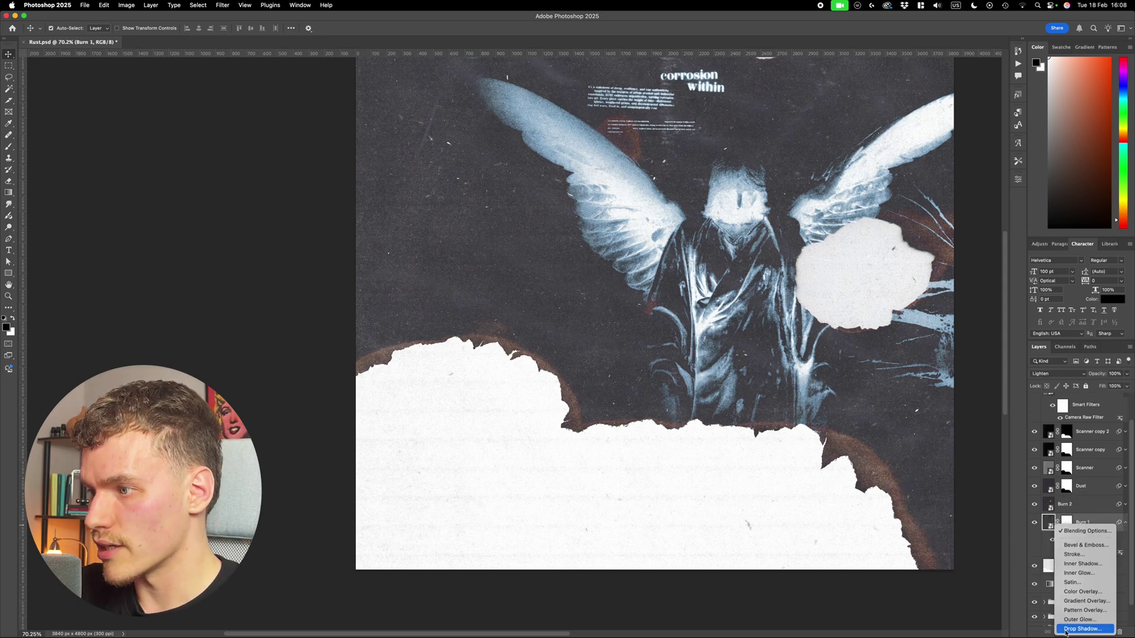
left_click(1066, 629)
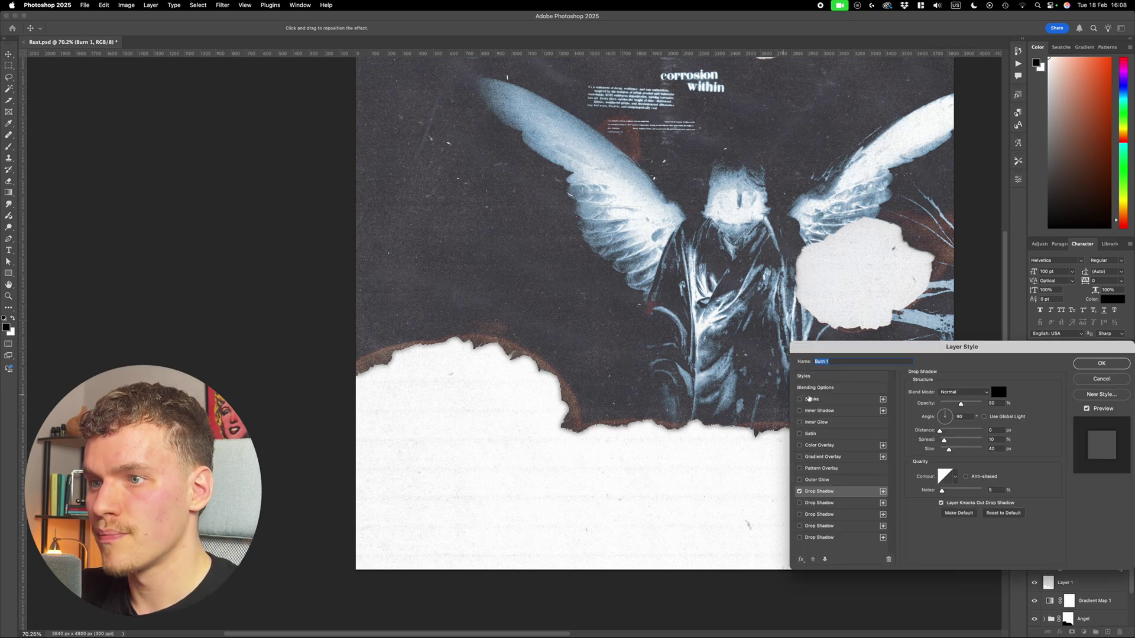
Fine-tune the opacity and size of Burn 1's drop shadow while checking the burnt edge, and apply the effect
scroll(648, 440, "up", 5)
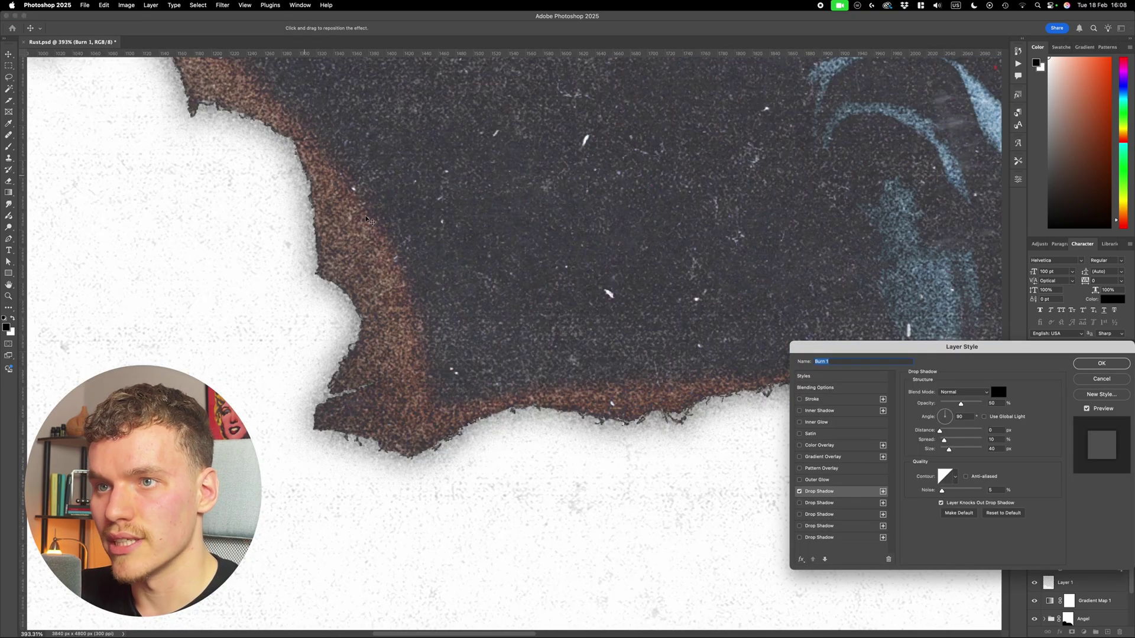
scroll(662, 426, "down", 3)
left_click(969, 405)
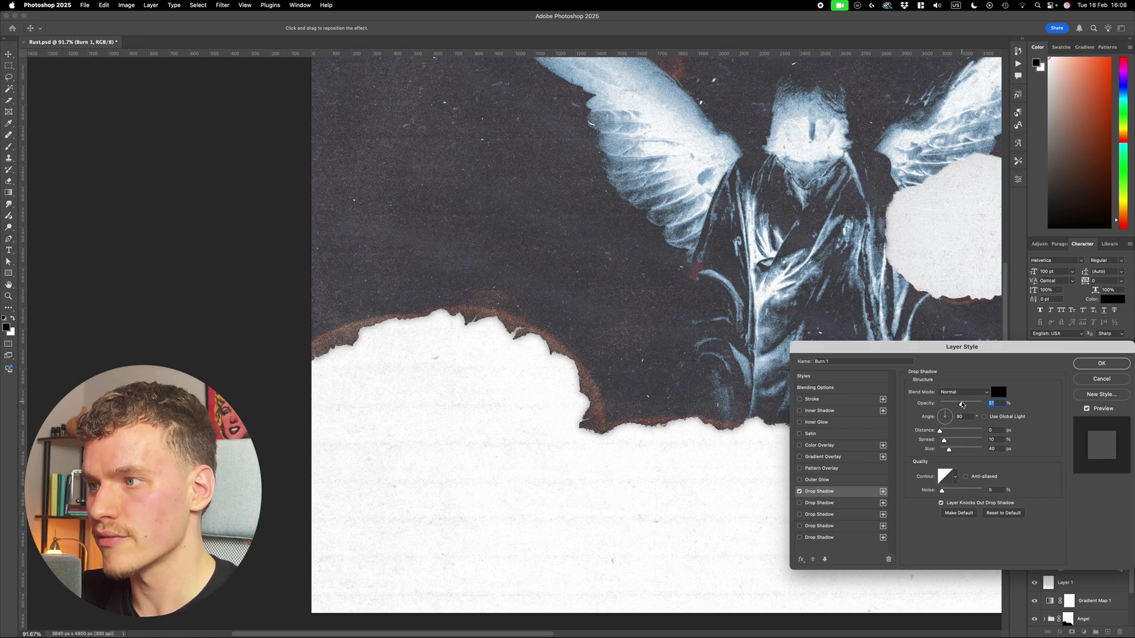
left_click(942, 450)
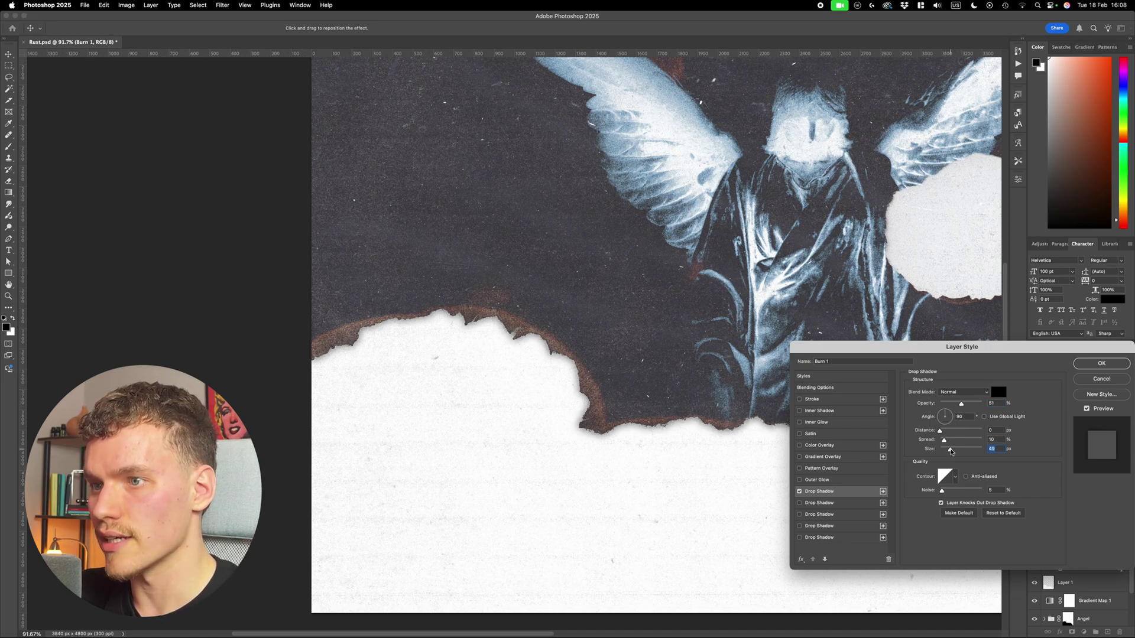
left_click_drag(950, 453, 948, 451)
left_click(961, 403)
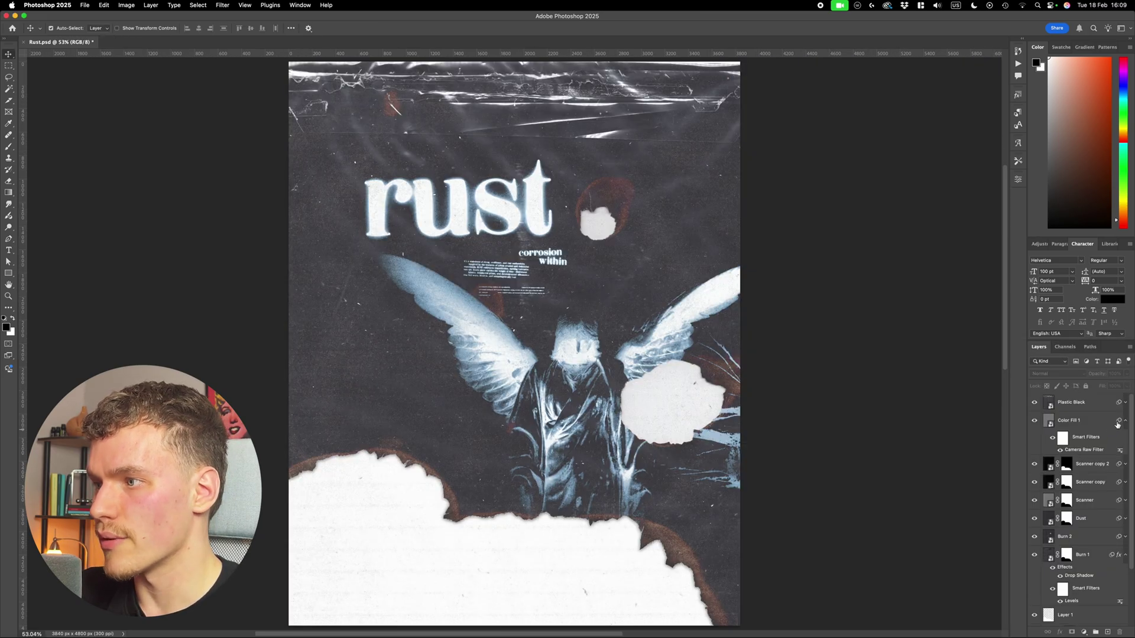
Collapse the layers' effect lists and group all texture layers from Plastic Black down to Layer 1
left_click(1126, 421, "alt")
scroll(937, 426, "down", 2)
left_click(1098, 534, "shift")
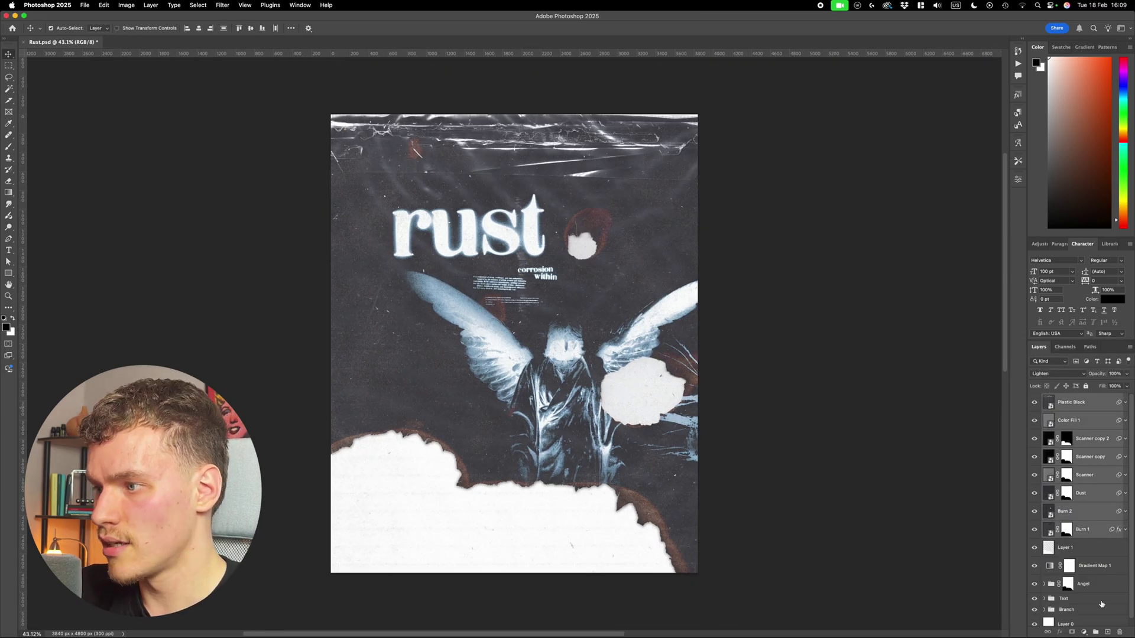
left_click(1096, 632)
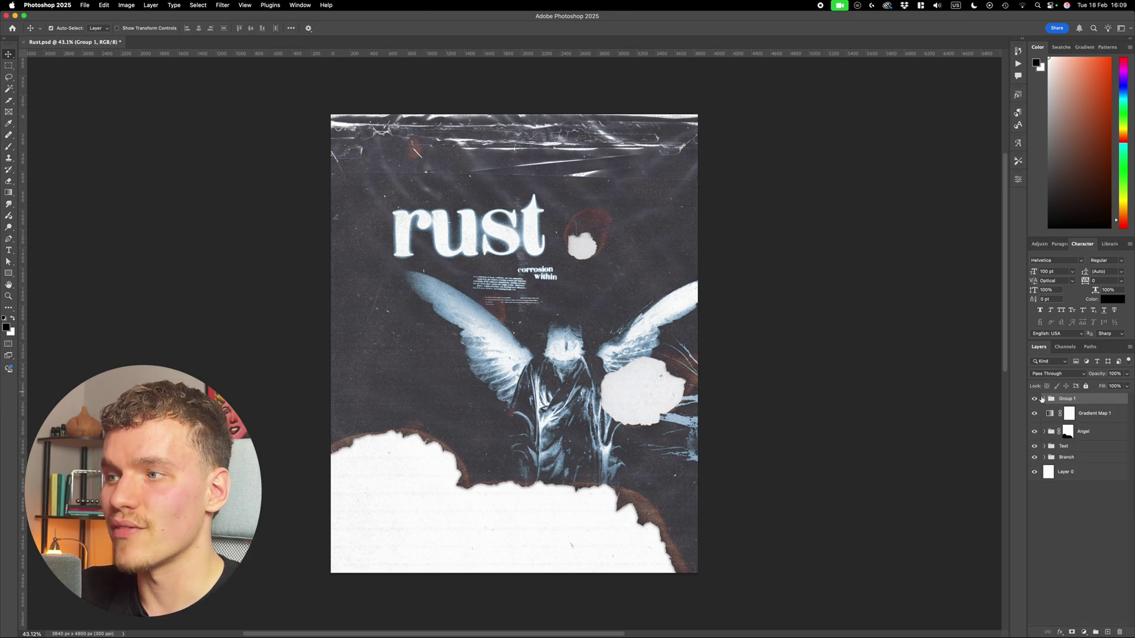
Compare the poster with and without the texture group, and examine the grain on the angel and the small burn hole up close
left_click(1035, 399)
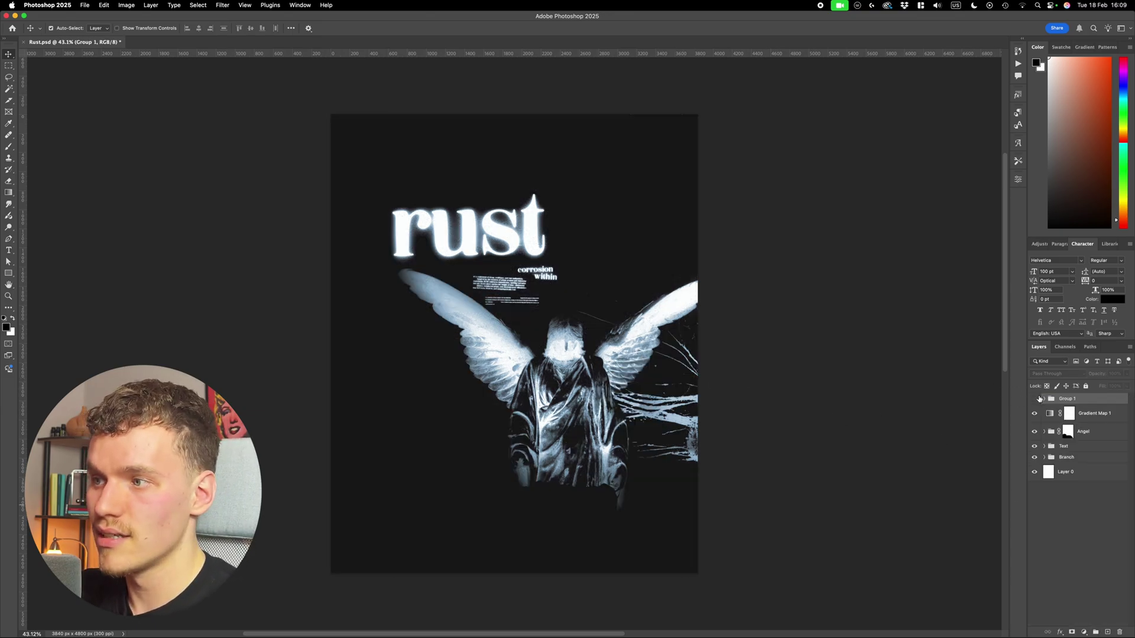
left_click(1035, 399)
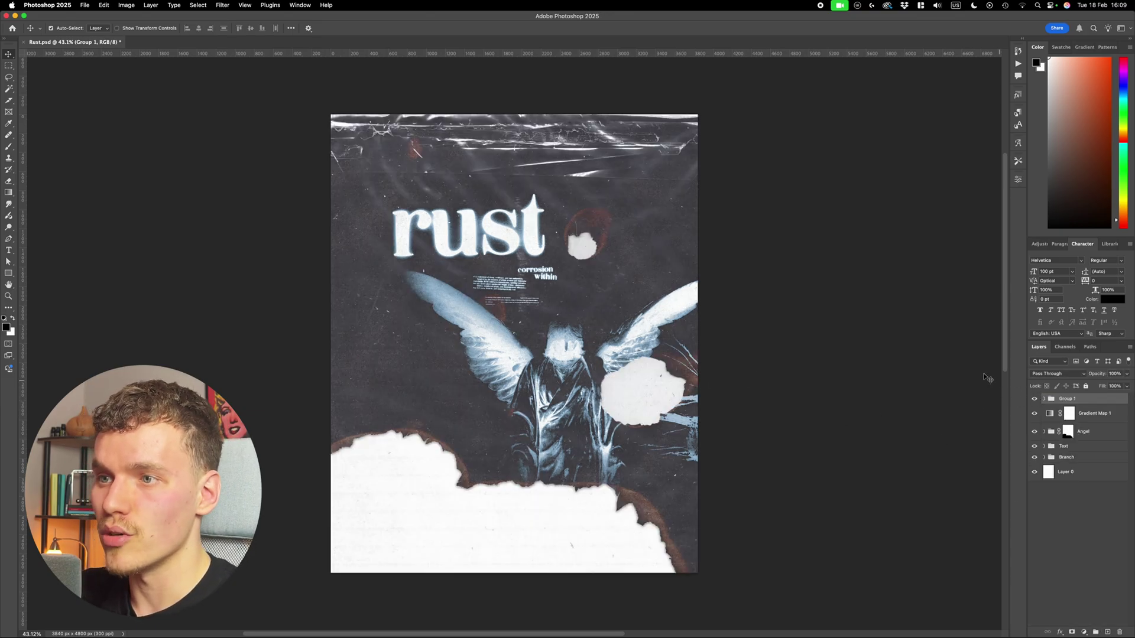
left_click(952, 374)
scroll(565, 353, "up", 10)
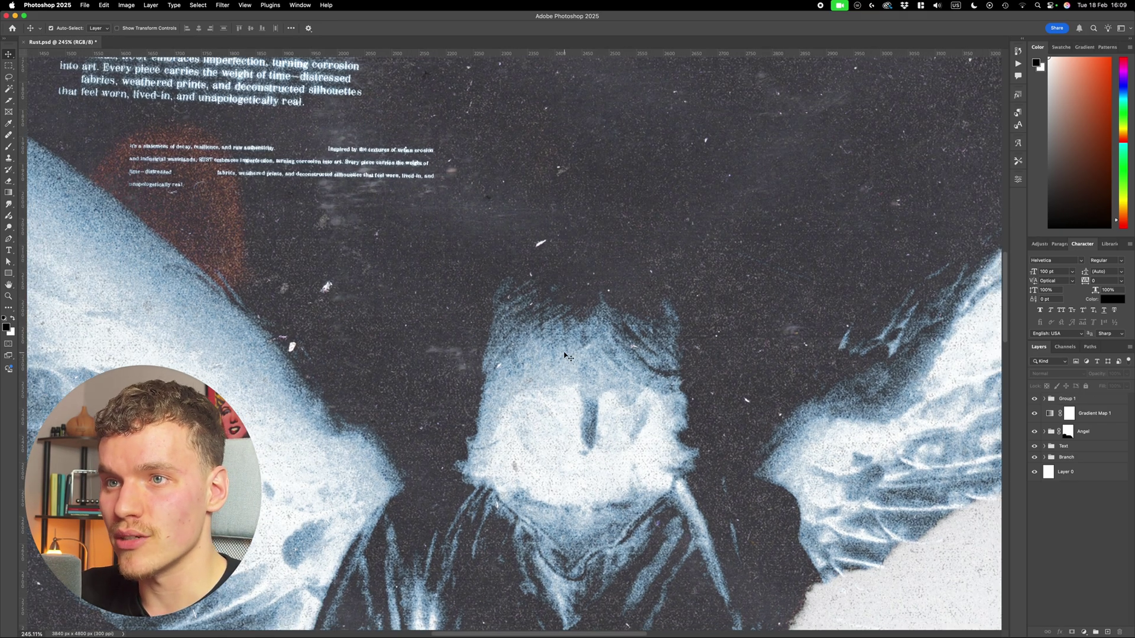
scroll(564, 353, "up", 9)
scroll(565, 352, "right", 3)
scroll(560, 361, "up", 5)
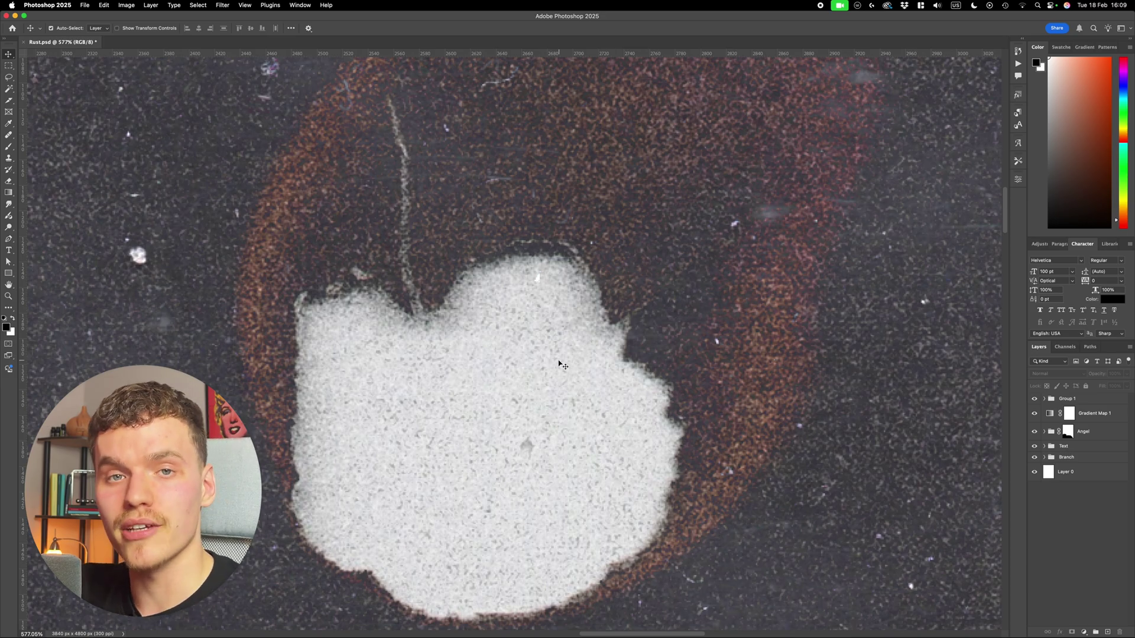
key("super+0")
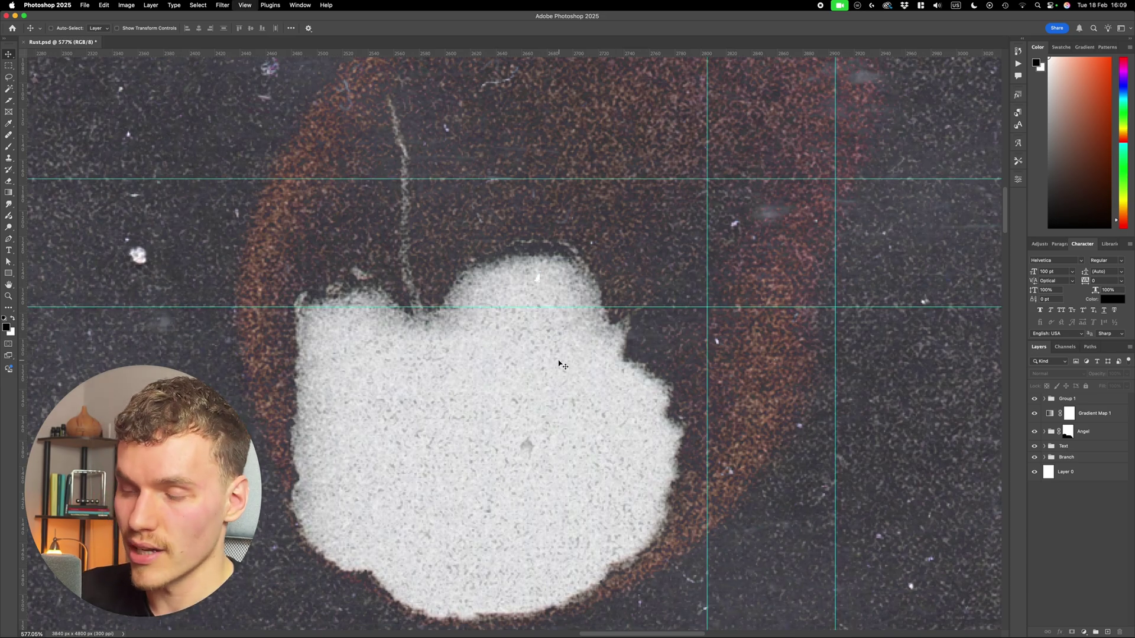